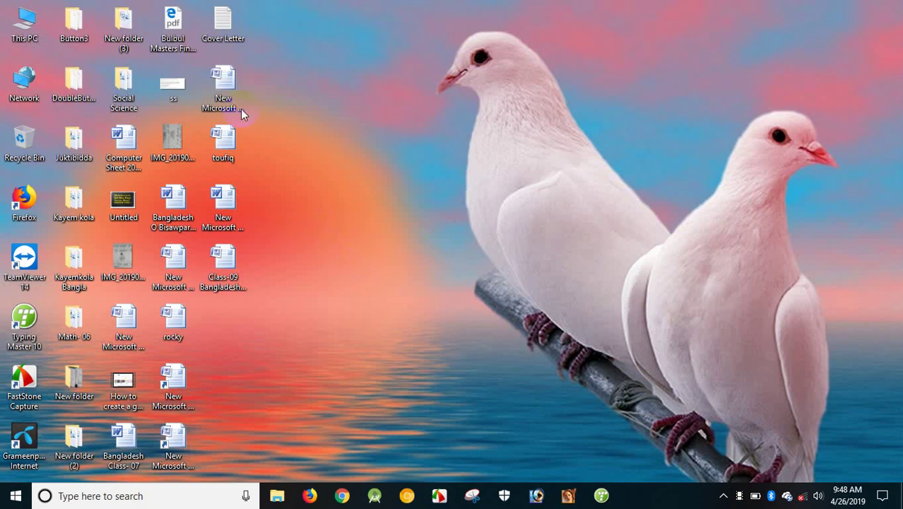
# - Show the desktop's New submenu of file types, including Microsoft Office PowerPoint Presentation
pyautogui.click(330, 30)
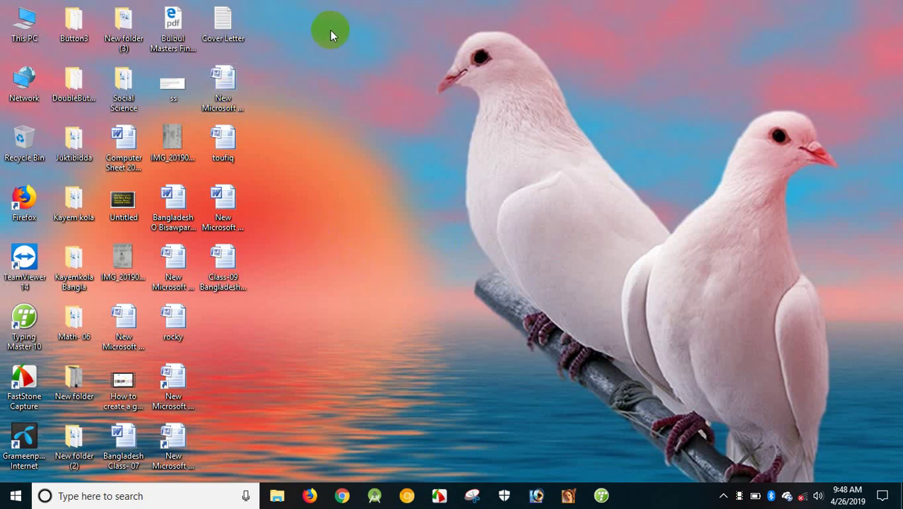
pyautogui.rightClick(373, 78)
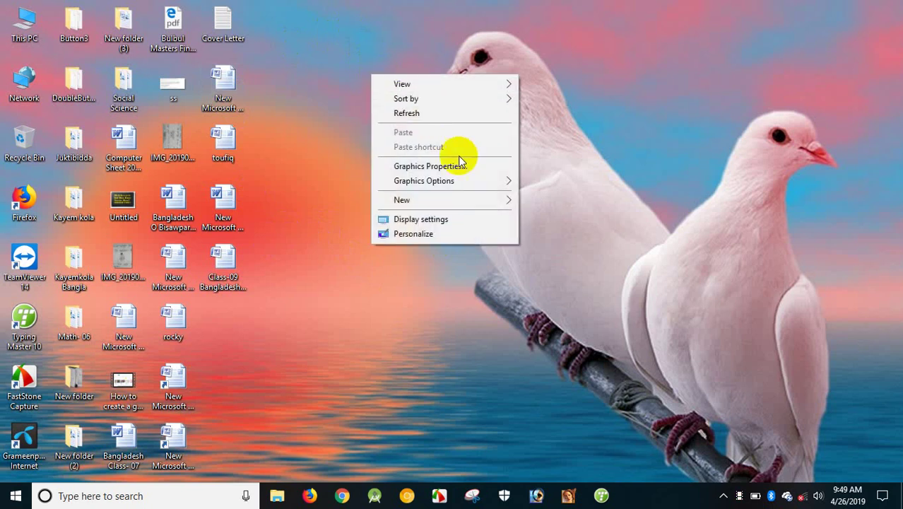
pyautogui.moveTo(455, 199)
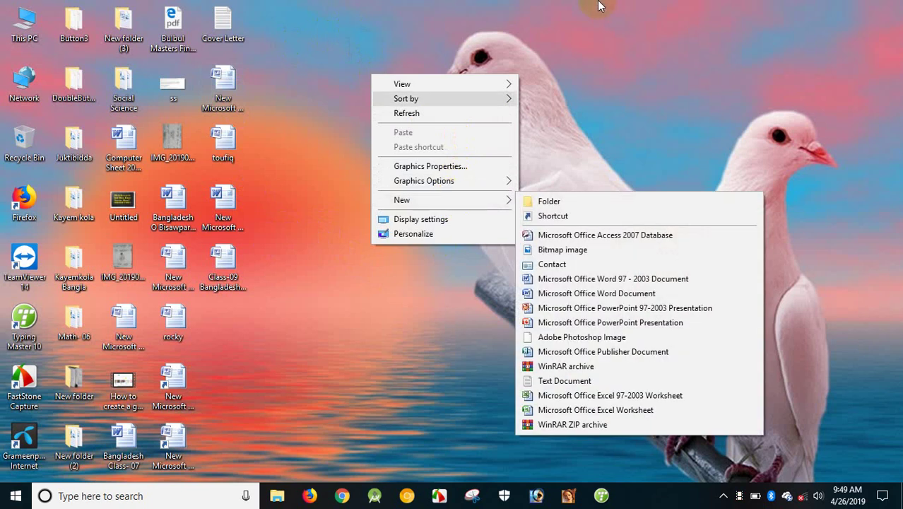
pyautogui.click(676, 78)
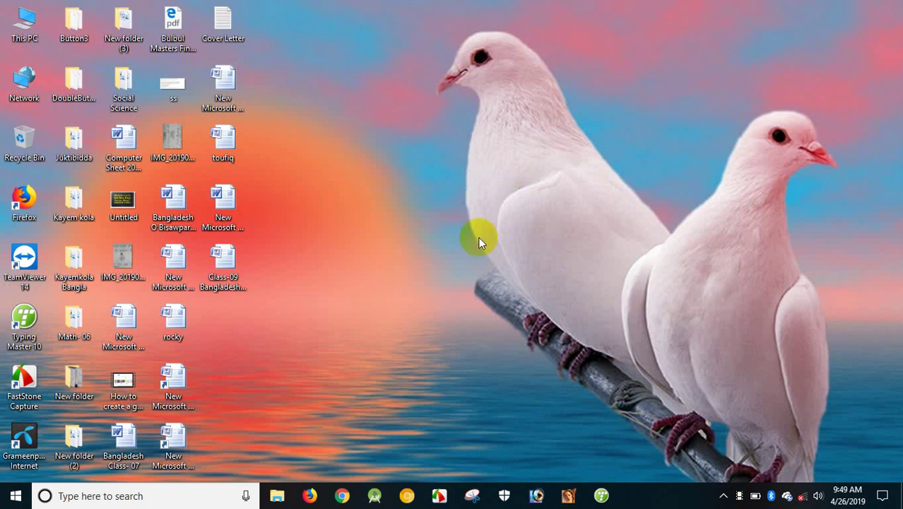
pyautogui.rightClick(386, 150)
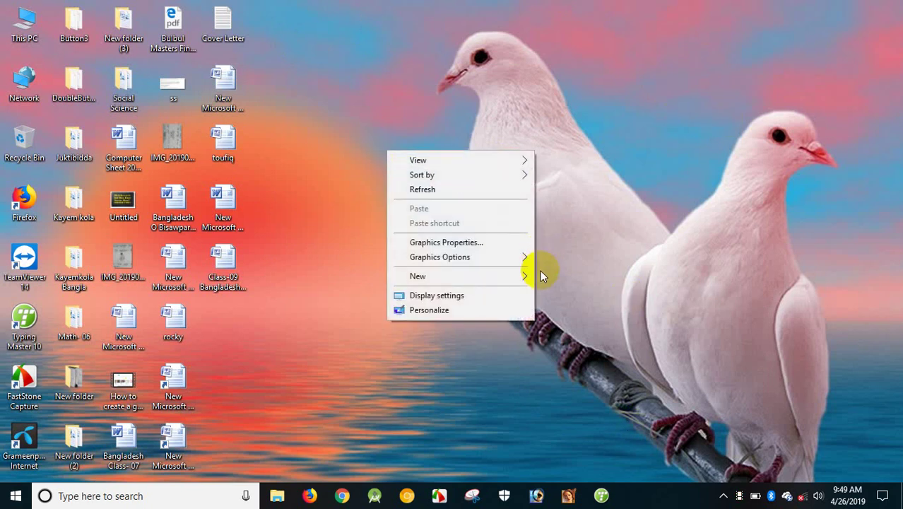
pyautogui.moveTo(513, 282)
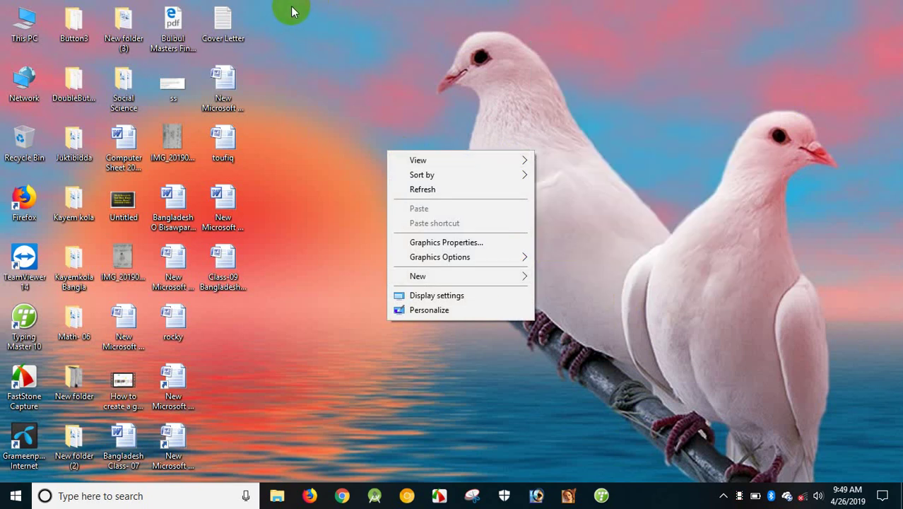
pyautogui.click(358, 47)
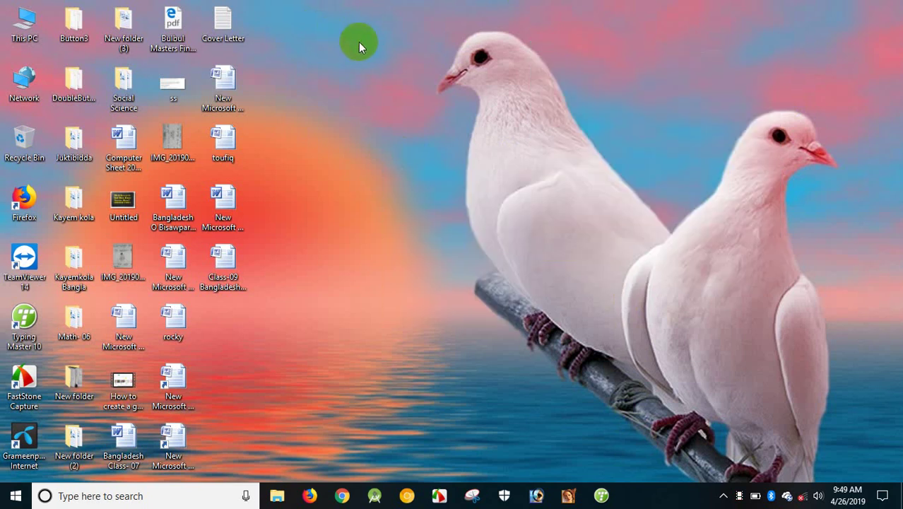
pyautogui.rightClick(471, 104)
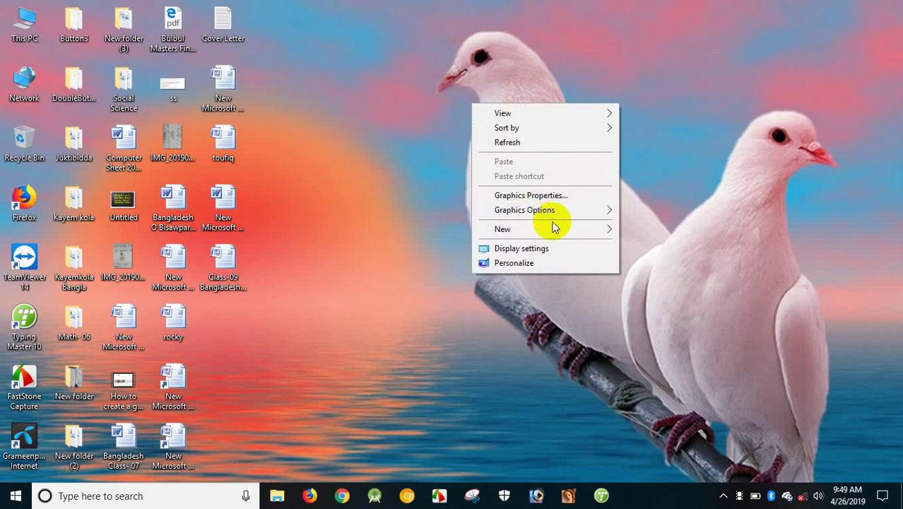
pyautogui.moveTo(564, 232)
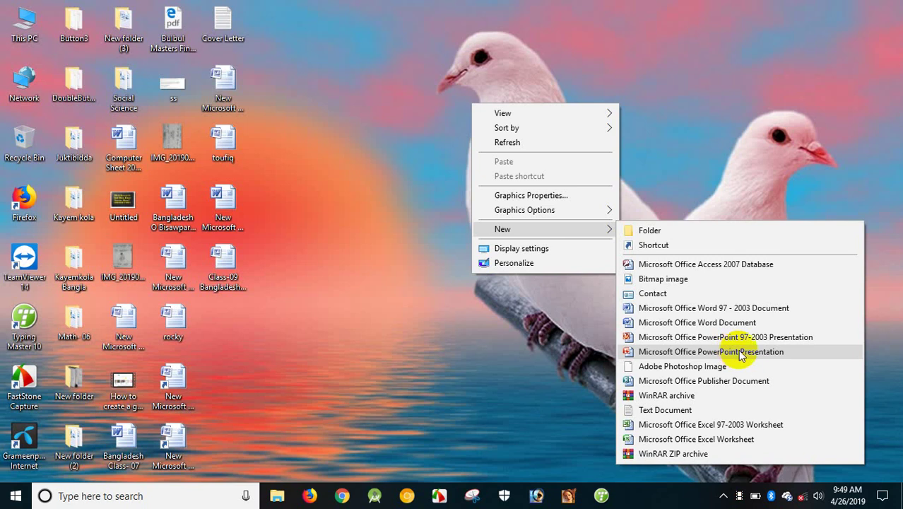
# - Create a PowerPoint presentation on the desktop named 'Toufiq' and open it
pyautogui.click(735, 352)
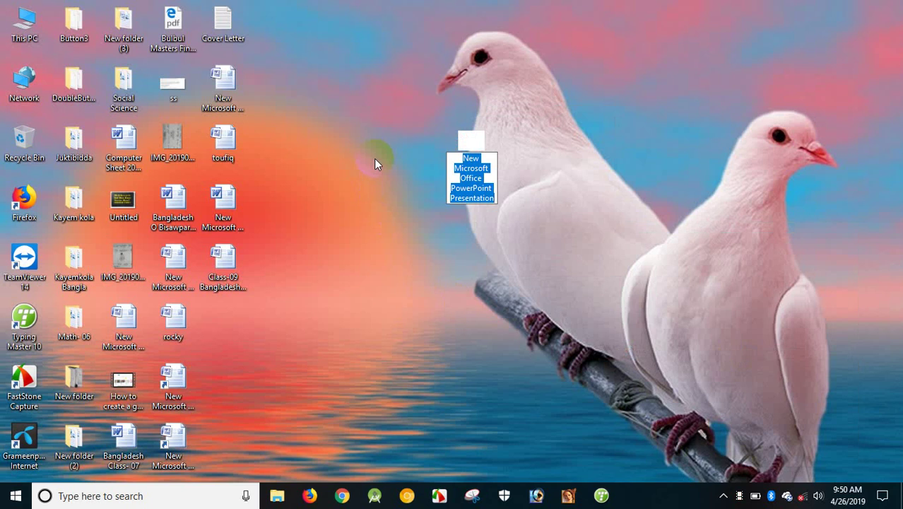
pyautogui.write('Touf')
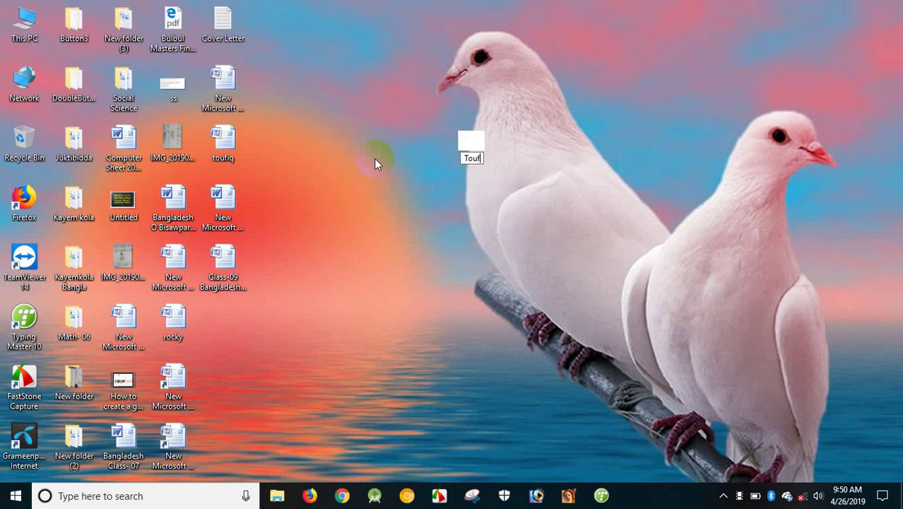
pyautogui.write('iq')
pyautogui.press('Return')
pyautogui.press('Return')
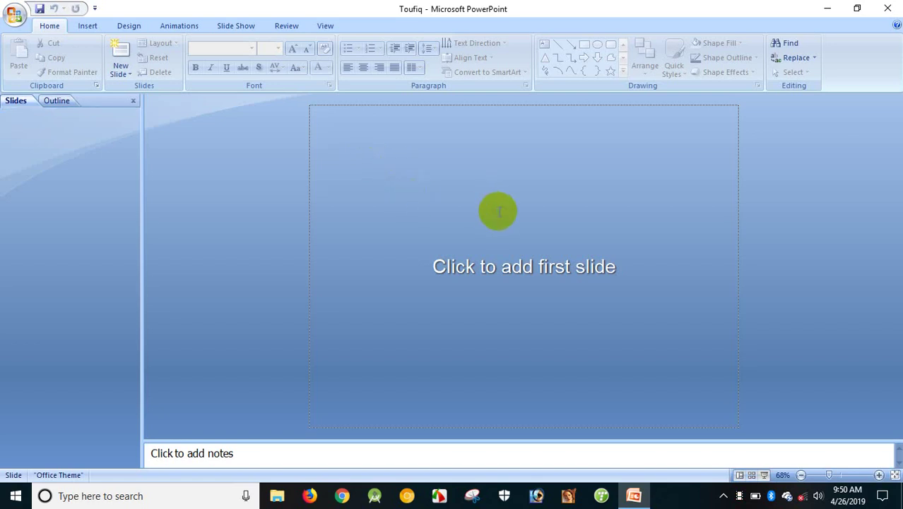
# - Add the first title slide to the Toufiq presentation
pyautogui.click(498, 211)
pyautogui.scroll(5, 498, 220)
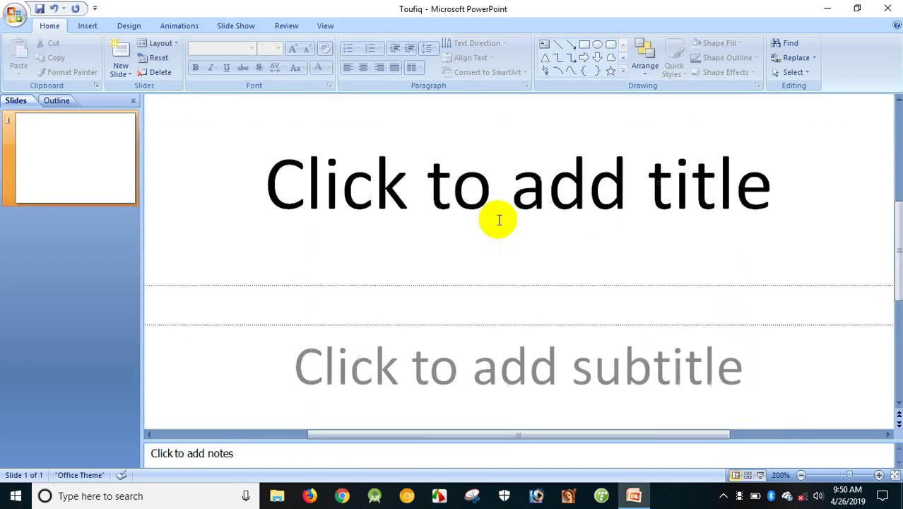
pyautogui.scroll(-1, 468, 208)
pyautogui.scroll(-1, 467, 208)
# - Select the whole title placeholder and delete it, keeping the subtitle box
pyautogui.click(459, 214)
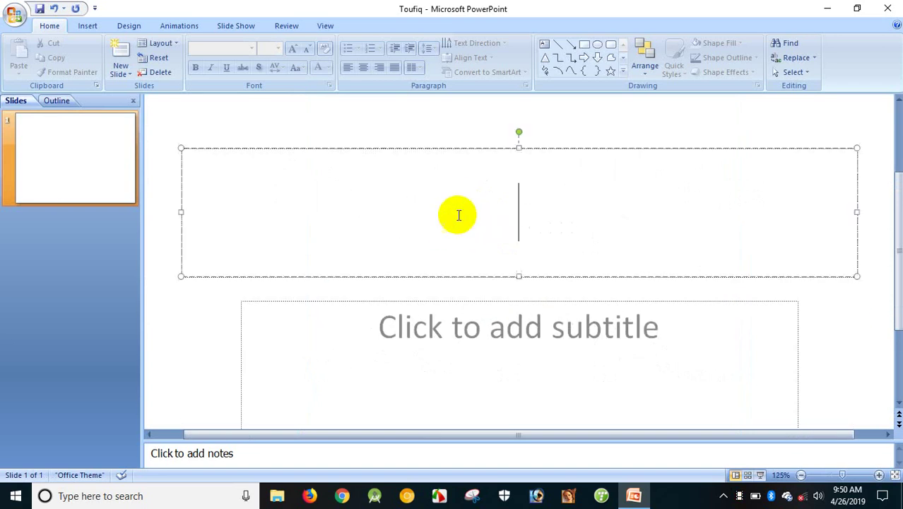
pyautogui.click(534, 342)
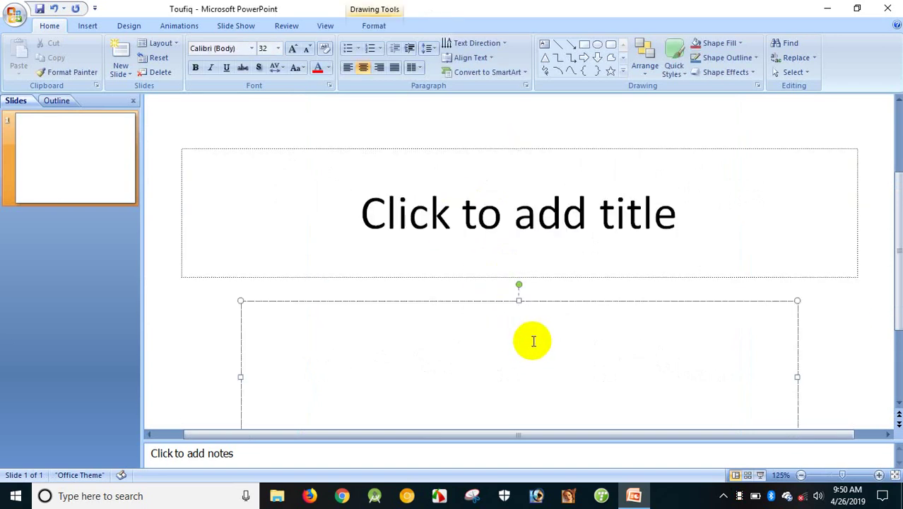
pyautogui.click(463, 223)
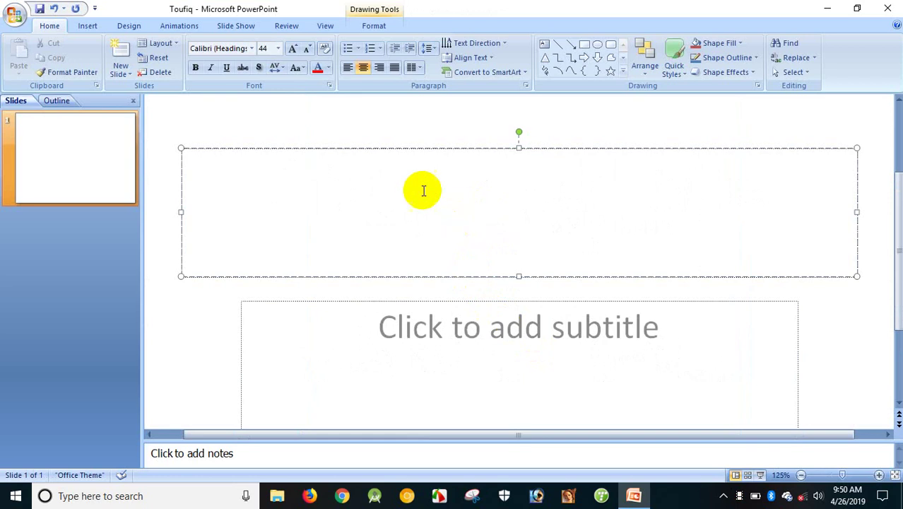
pyautogui.click(410, 149)
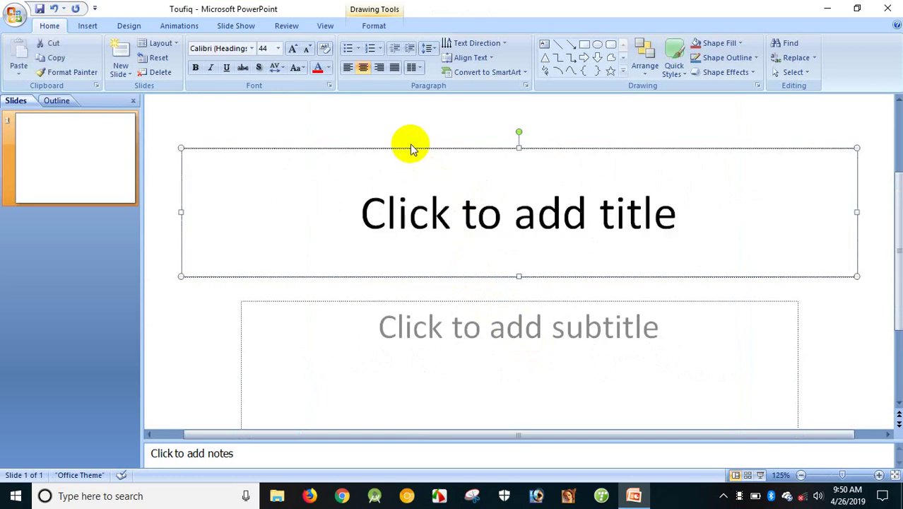
pyautogui.press('Delete')
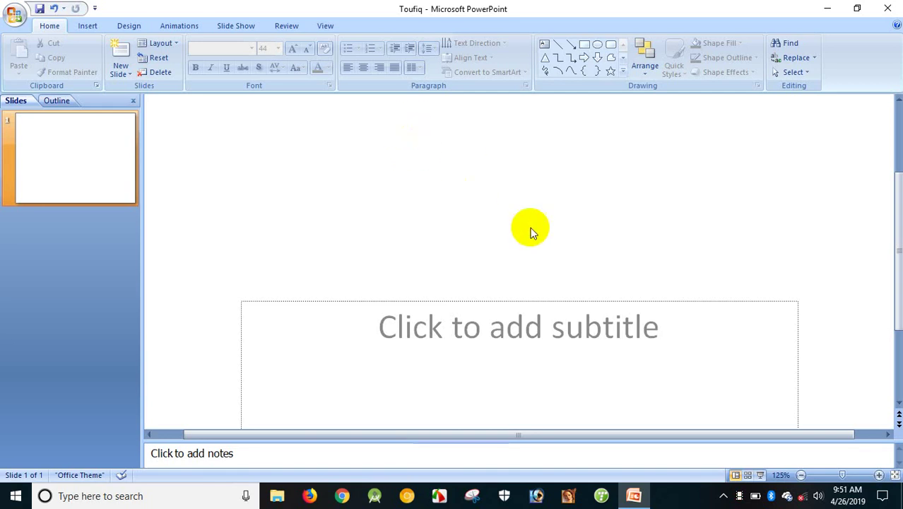
# - Select the reappeared title placeholder by its border and delete it
pyautogui.click(489, 343)
pyautogui.click(433, 249)
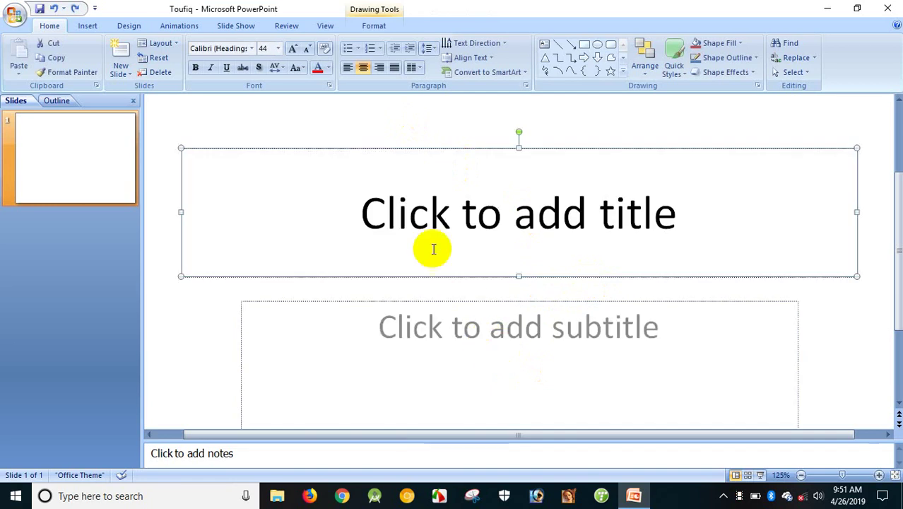
pyautogui.click(467, 209)
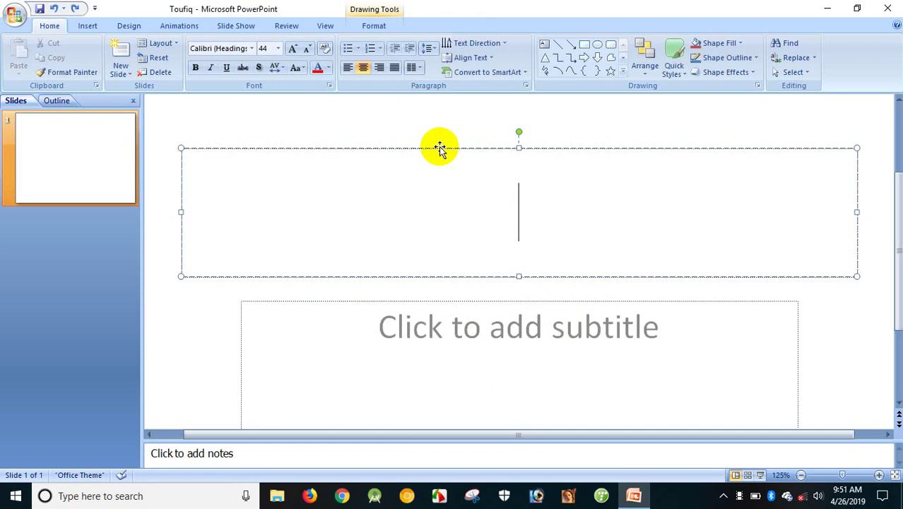
pyautogui.click(491, 200)
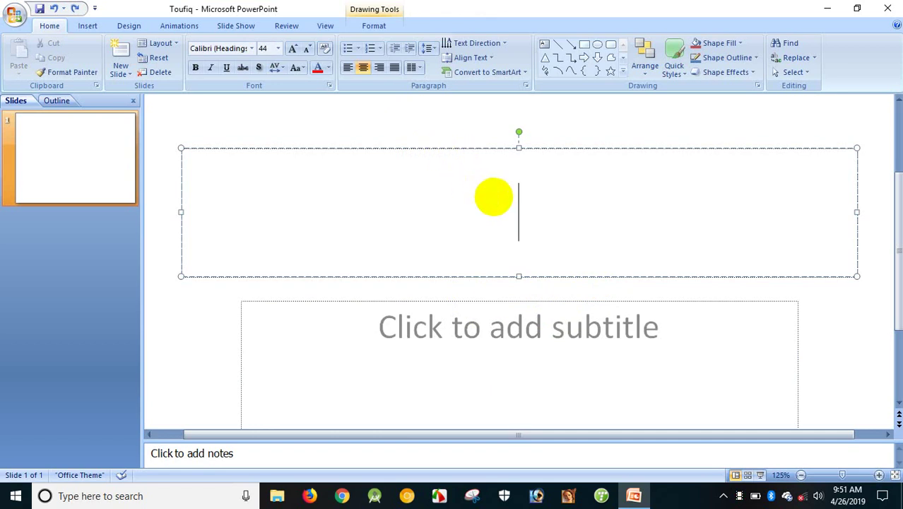
pyautogui.click(479, 149)
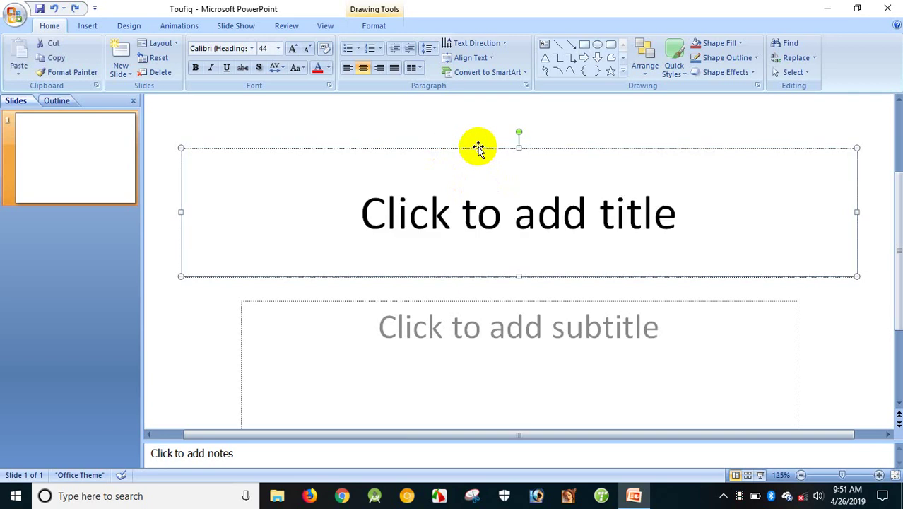
pyautogui.press('Delete')
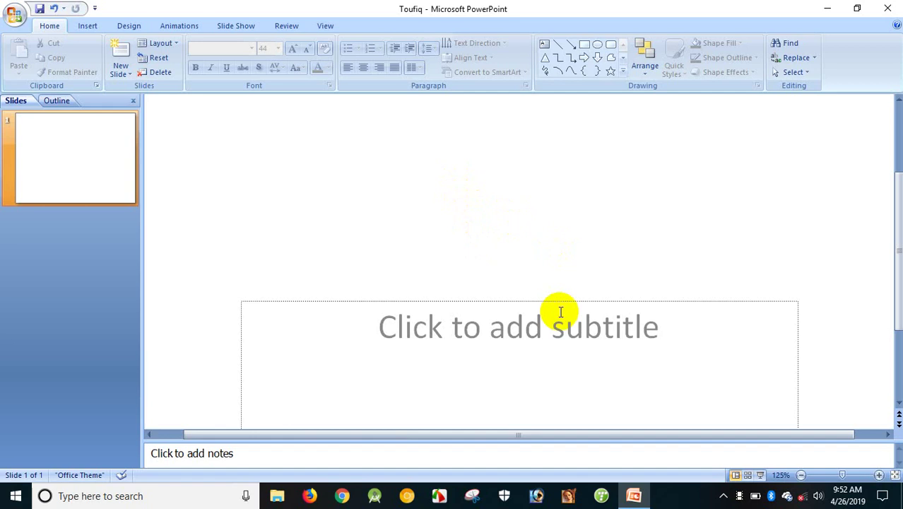
# - Check the connected Wi-Fi network's status from the tray, then launch Firefox
pyautogui.click(550, 353)
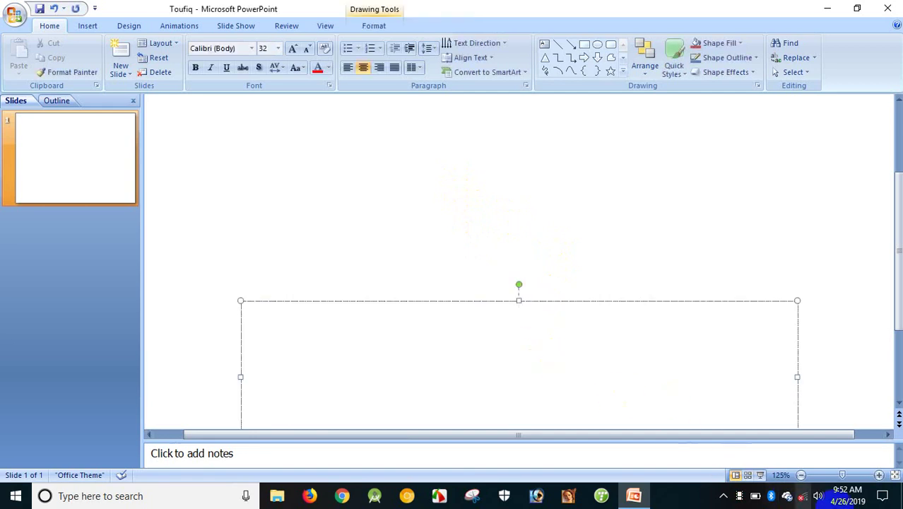
pyautogui.click(805, 498)
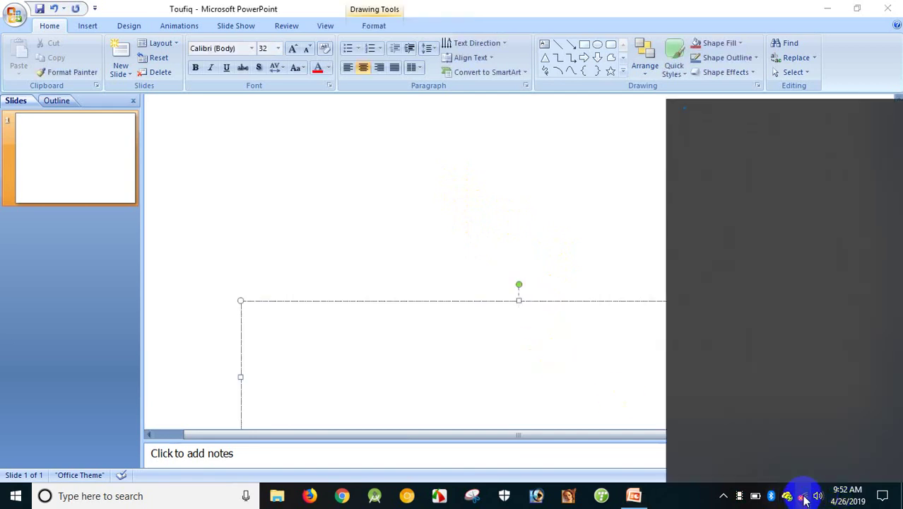
pyautogui.click(732, 263)
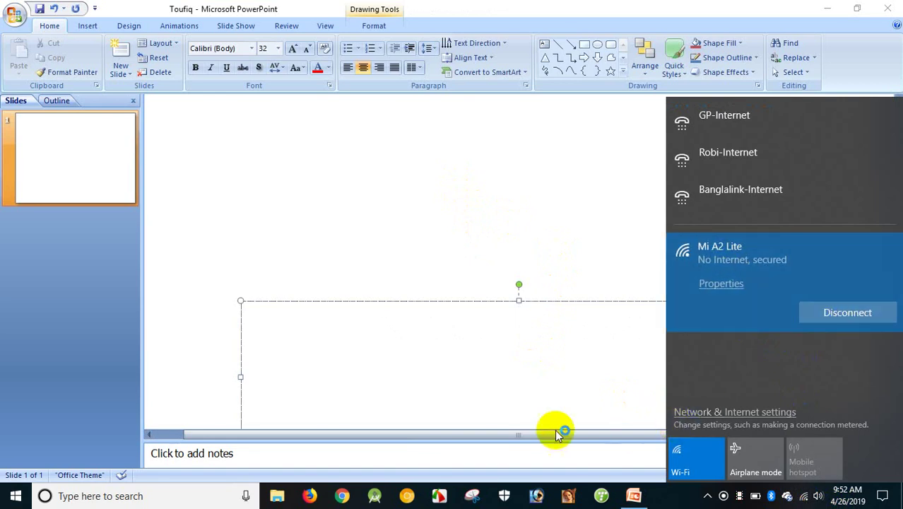
pyautogui.click(519, 397)
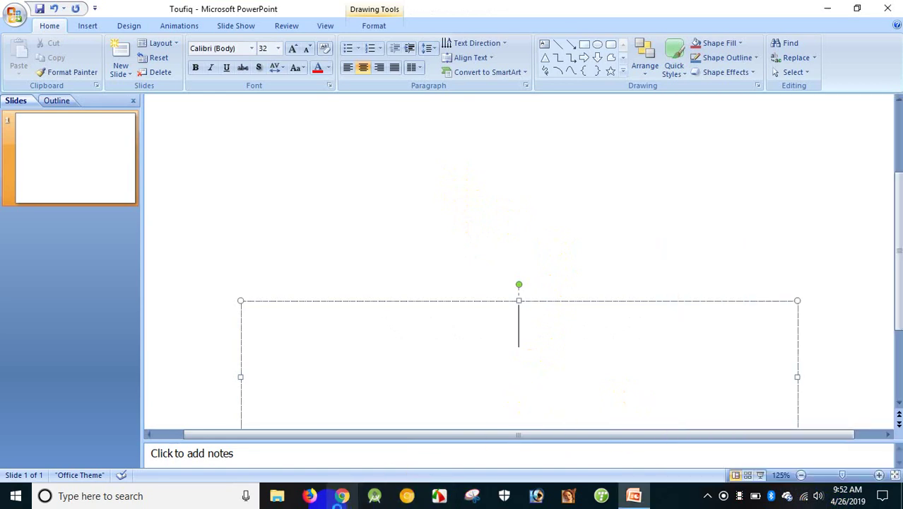
pyautogui.click(308, 495)
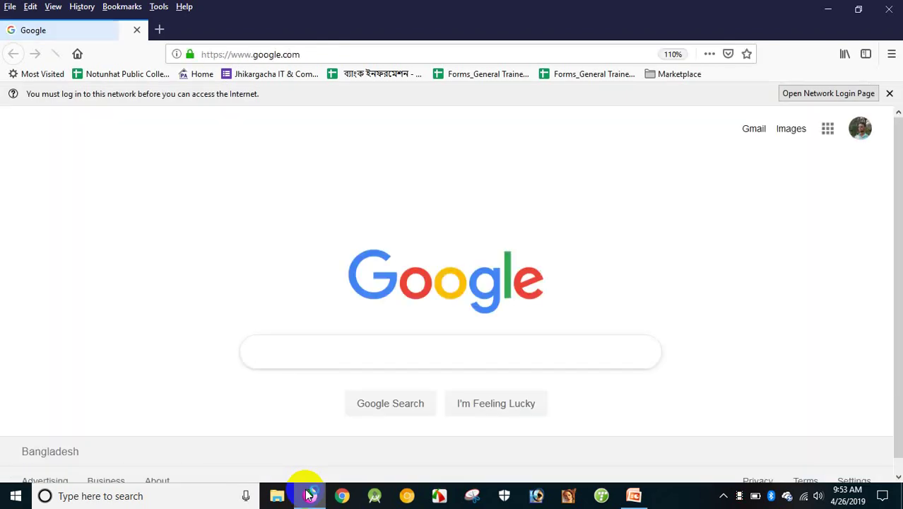
# - Close Firefox and minimize the Toufiq presentation to reveal the desktop
pyautogui.click(888, 8)
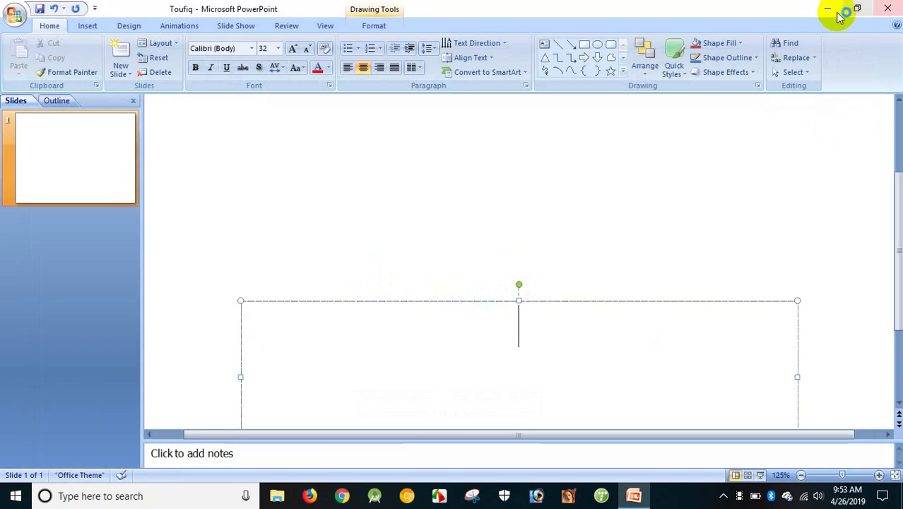
pyautogui.click(827, 7)
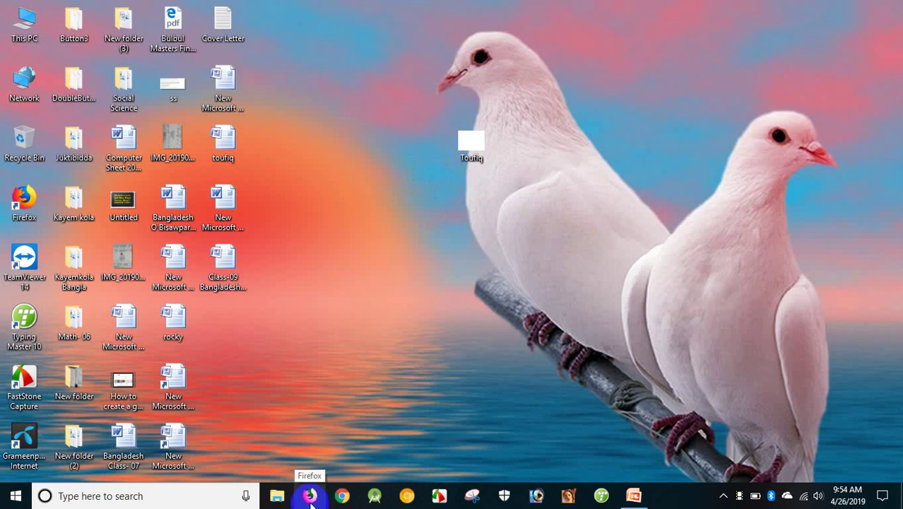
# - Launch Firefox from the taskbar so the Google home page appears
pyautogui.click(311, 496)
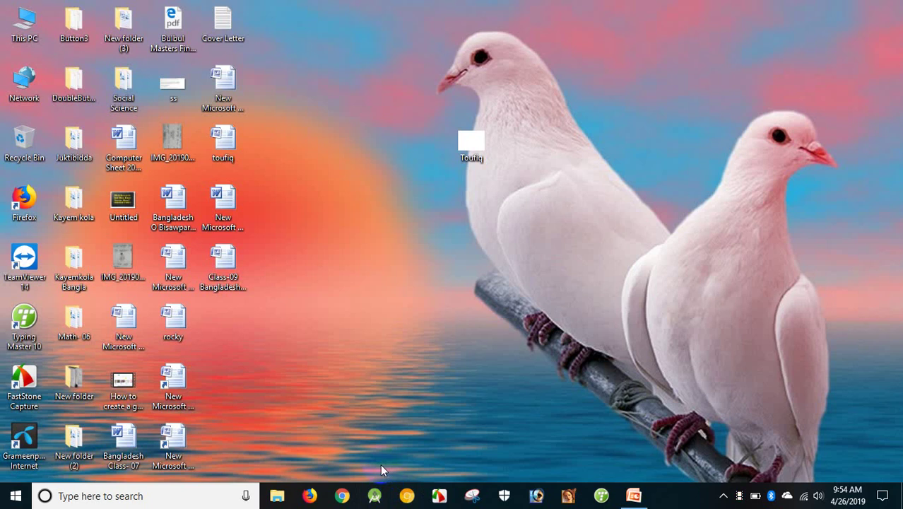
pyautogui.click(310, 497)
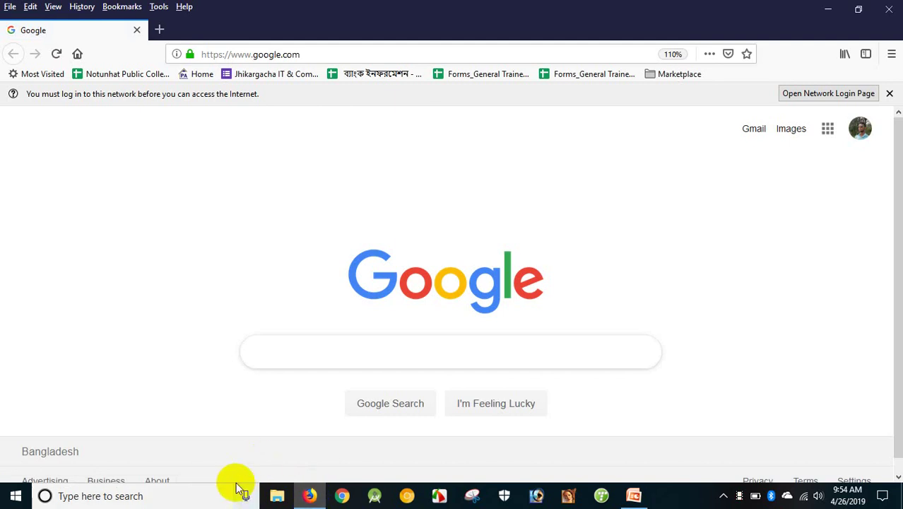
# - Zoom the Google page, search 'flower picture', and scroll through the image results
pyautogui.hotkey('ctrl', '+')
pyautogui.hotkey('ctrl', '+')
pyautogui.hotkey('ctrl', '+')
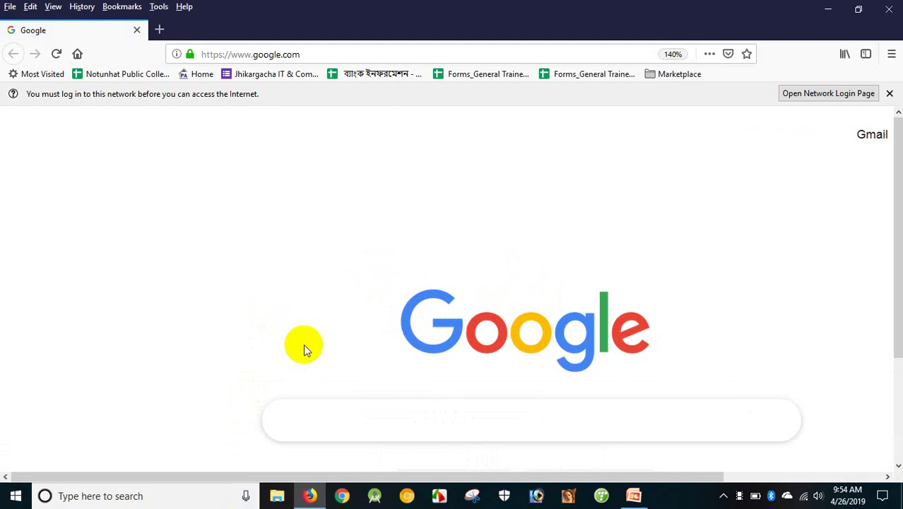
pyautogui.write(';F')
pyautogui.press('BackSpace')
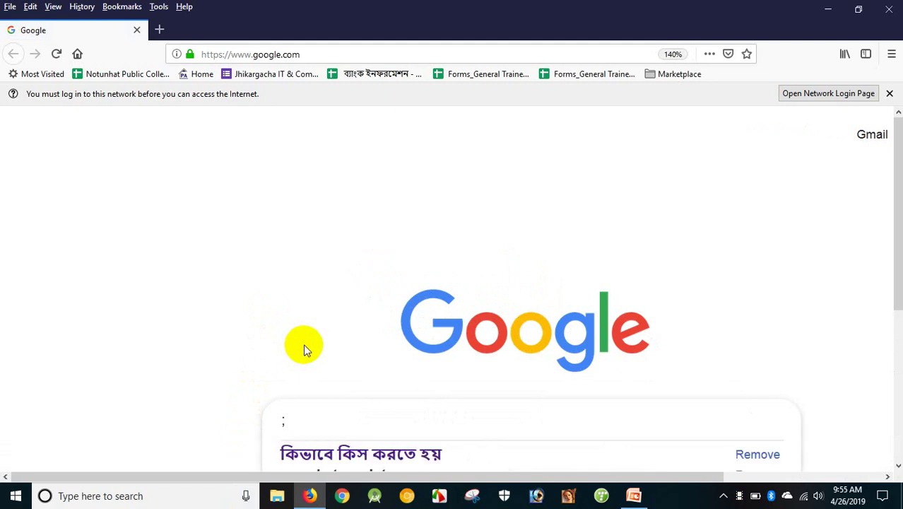
pyautogui.write('Flower')
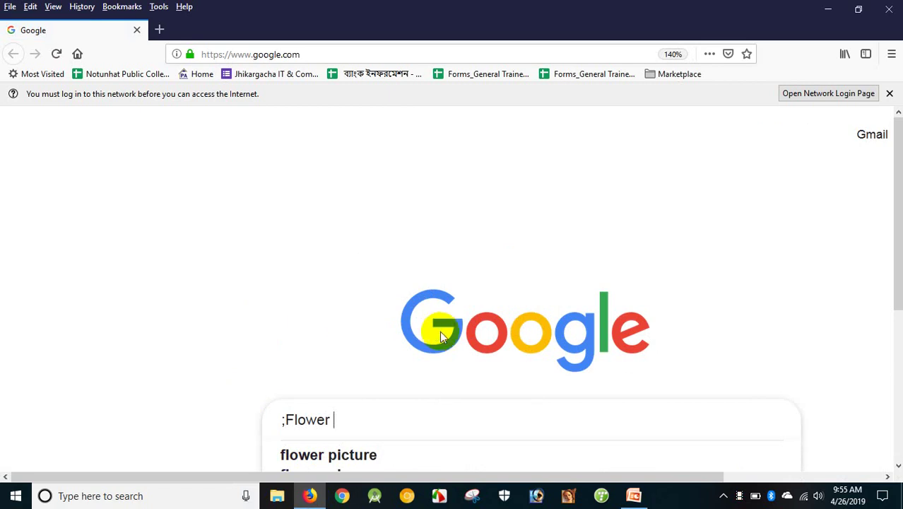
pyautogui.click(358, 456)
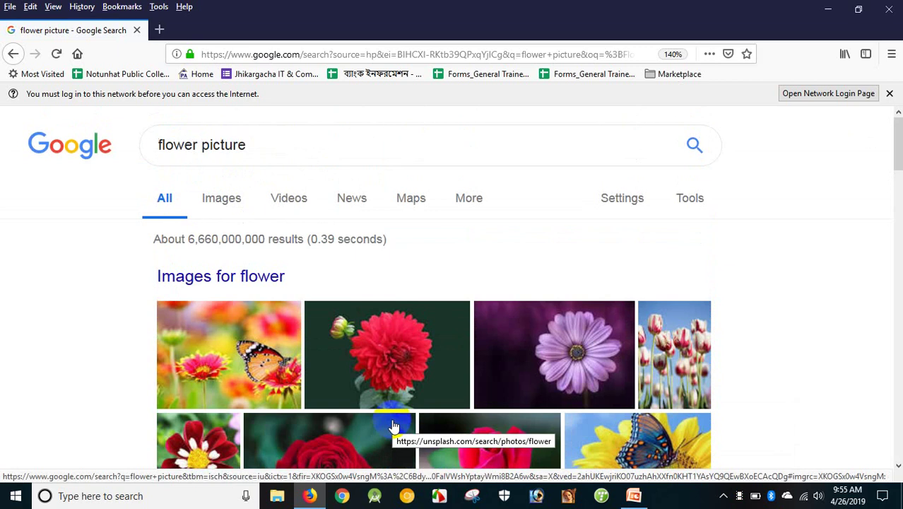
pyautogui.scroll(-5, 313, 403)
pyautogui.scroll(-5, 316, 410)
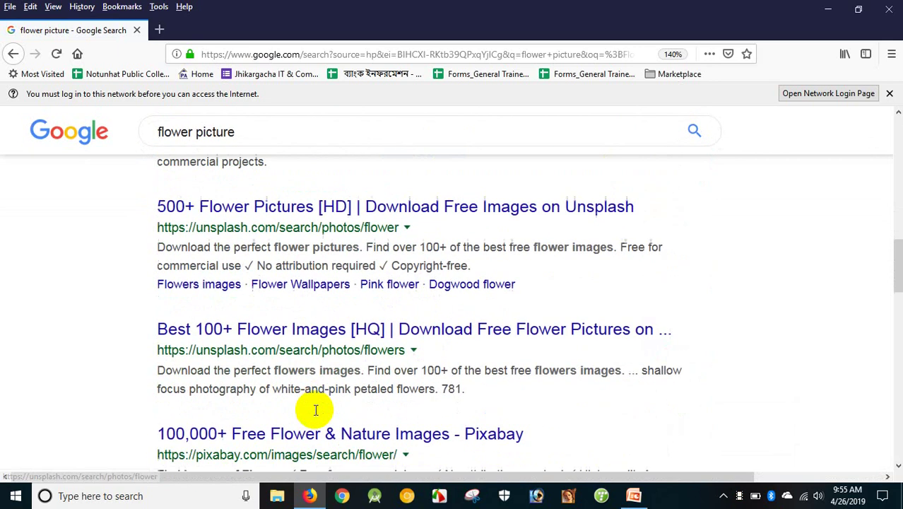
pyautogui.scroll(-5, 316, 410)
pyautogui.scroll(4, 315, 410)
pyautogui.scroll(6, 317, 409)
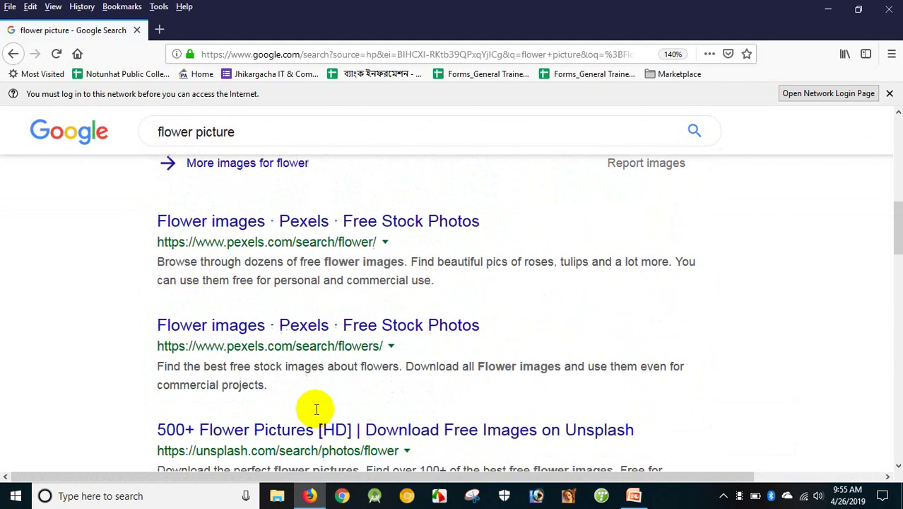
pyautogui.scroll(5, 316, 409)
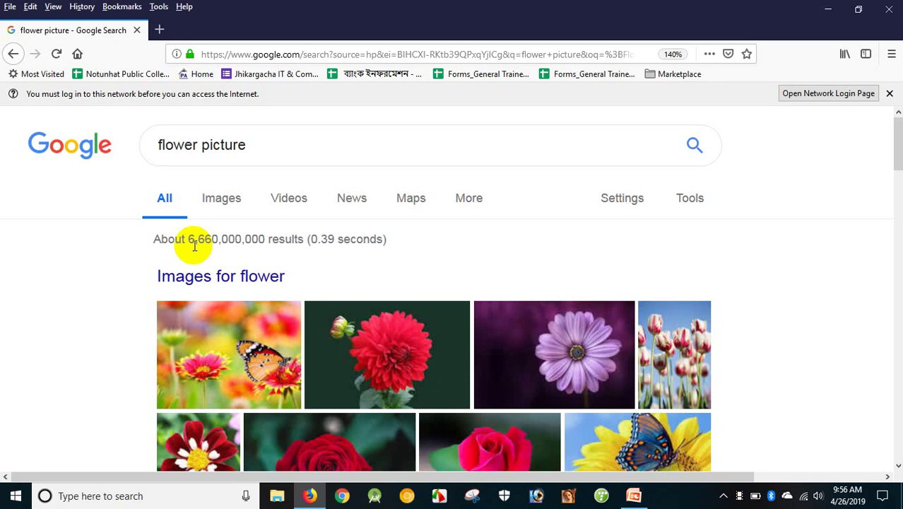
pyautogui.scroll(-2, 159, 208)
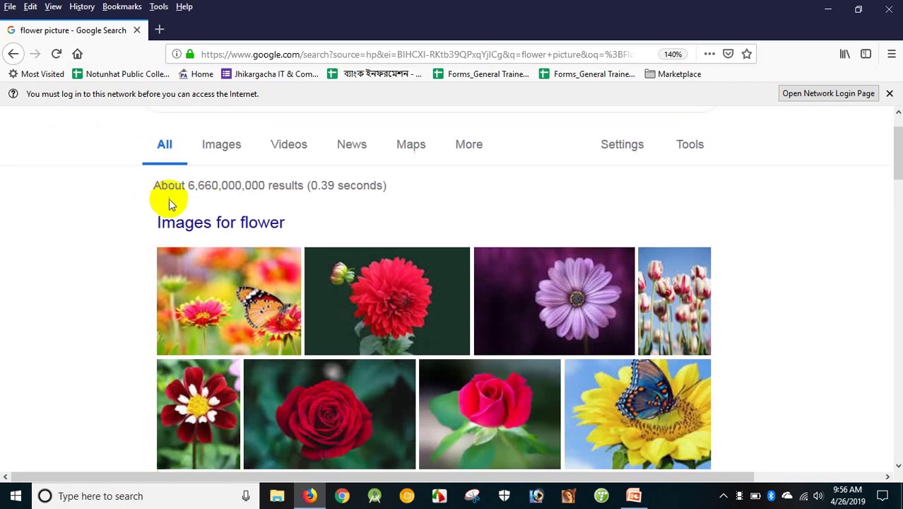
pyautogui.scroll(2, 178, 203)
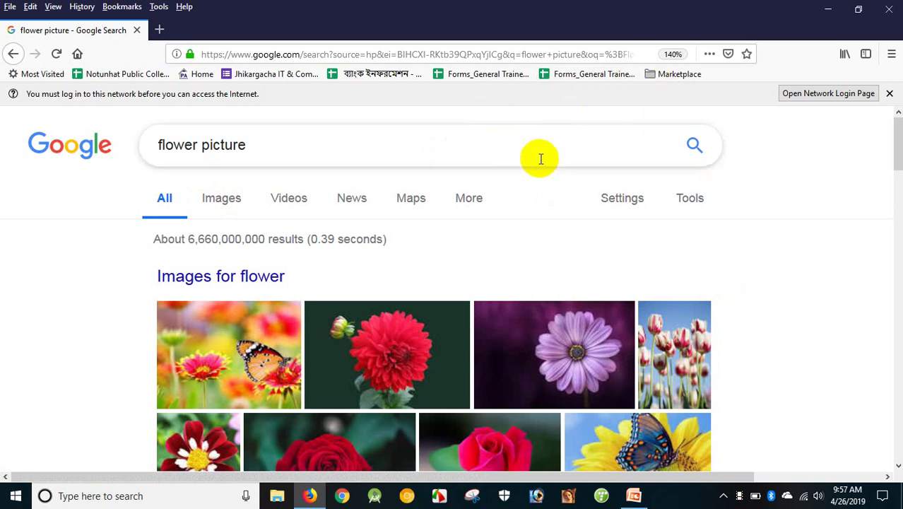
# - Close Firefox and open a new Firefox window on Google
pyautogui.click(888, 10)
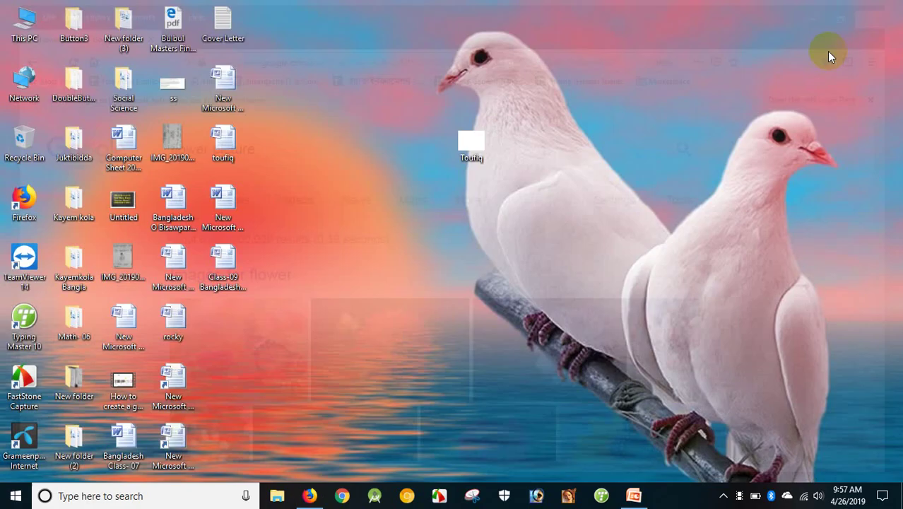
pyautogui.click(309, 497)
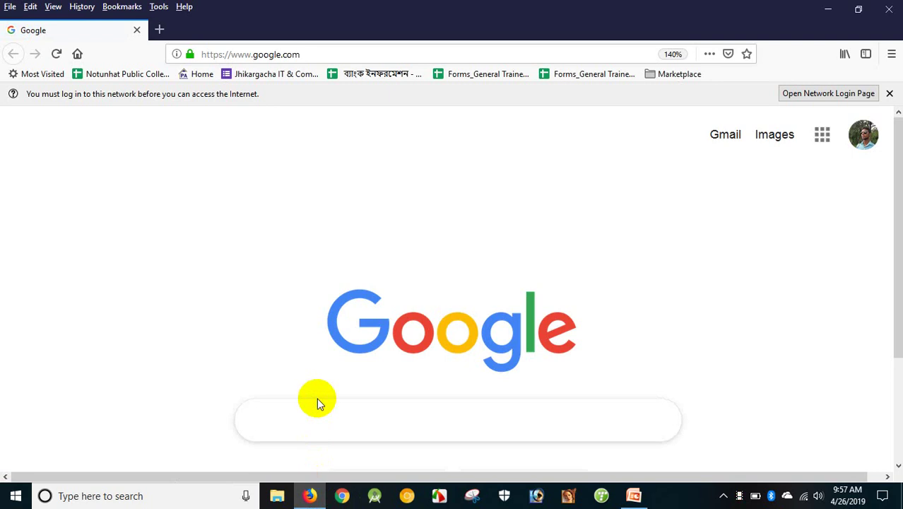
# - Search Google for 'flower picture' via the 'flower' suggestion and zoom the results
pyautogui.write('flower')
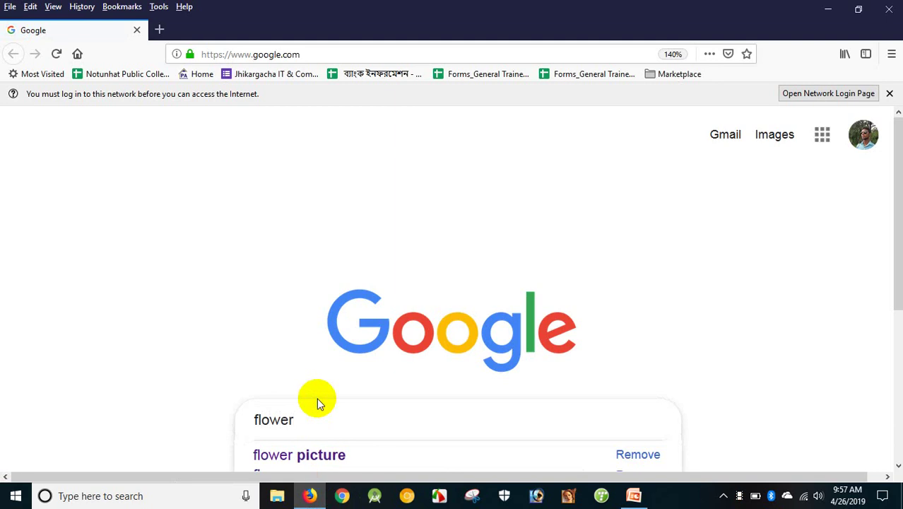
pyautogui.click(333, 459)
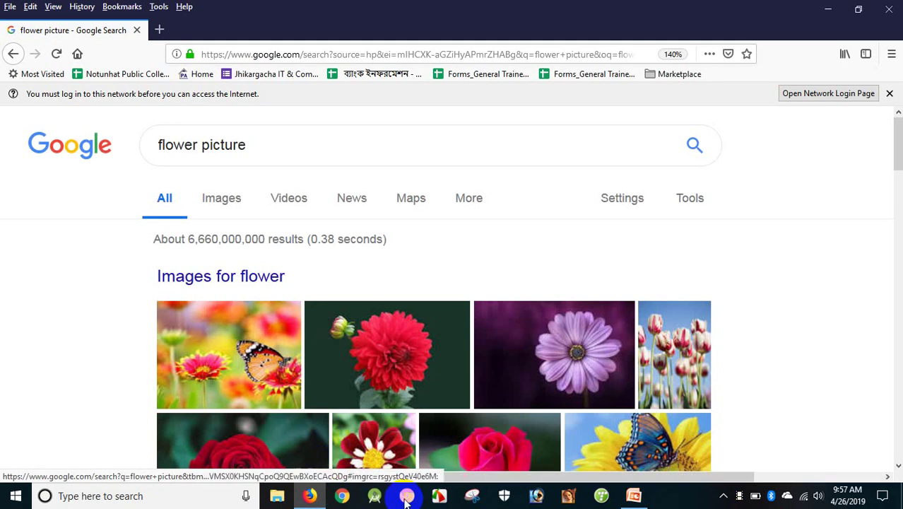
pyautogui.keyDown('ctrl'); pyautogui.scroll(3, 269, 406); pyautogui.keyUp('ctrl')
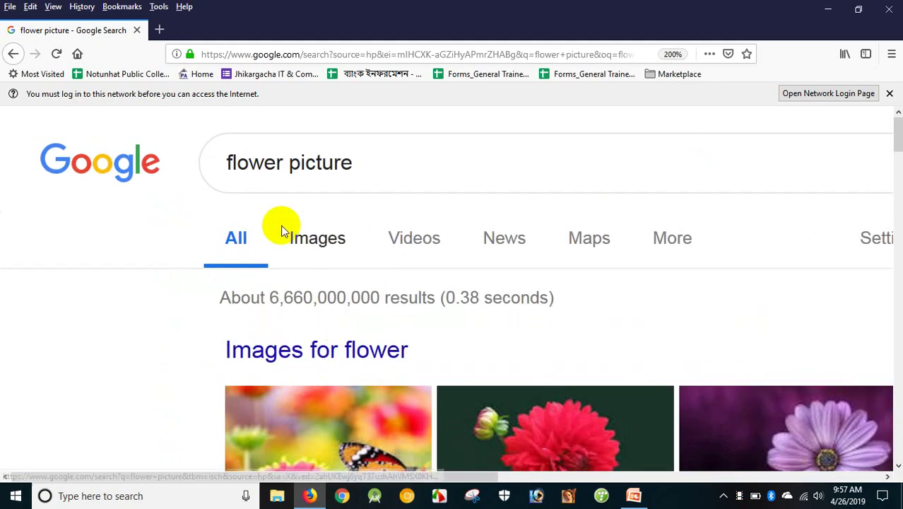
# - Switch the search results to Images and browse the flower thumbnails
pyautogui.click(319, 253)
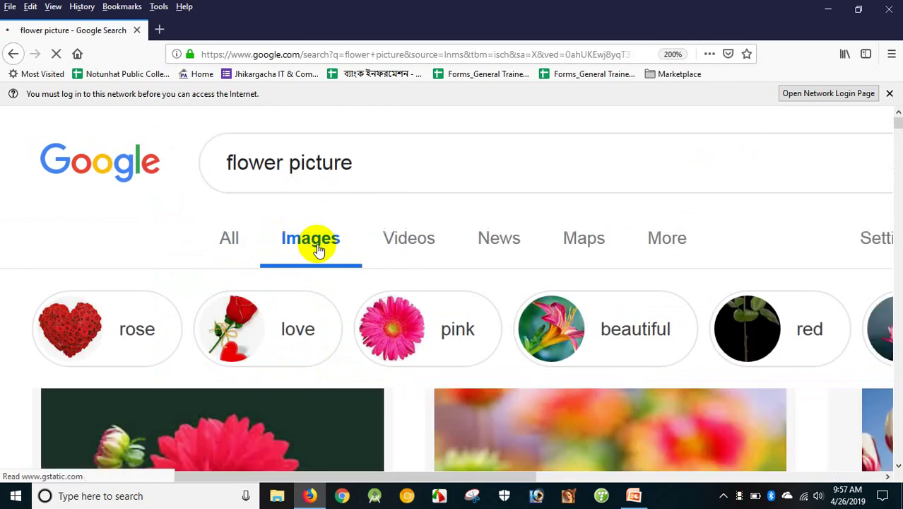
pyautogui.scroll(-2, 315, 270)
pyautogui.scroll(-4, 313, 264)
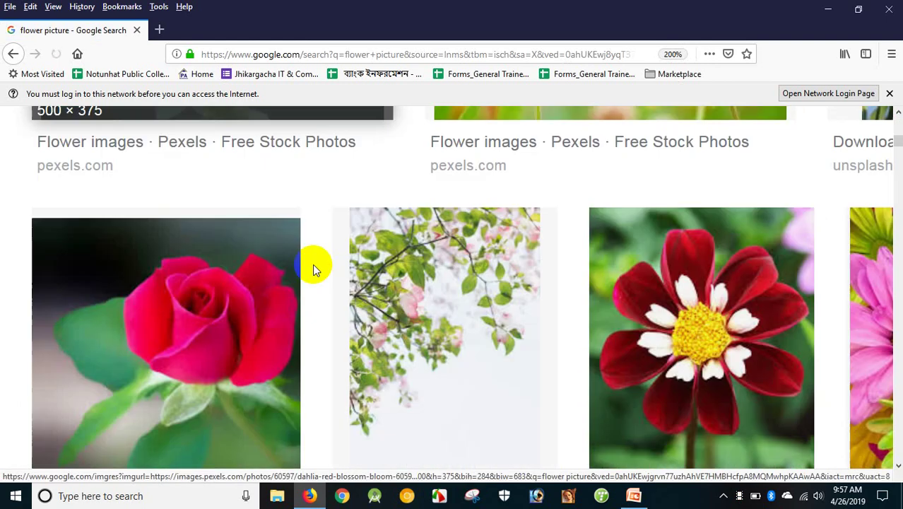
pyautogui.scroll(-3, 313, 263)
pyautogui.scroll(3, 313, 262)
pyautogui.scroll(-1, 313, 262)
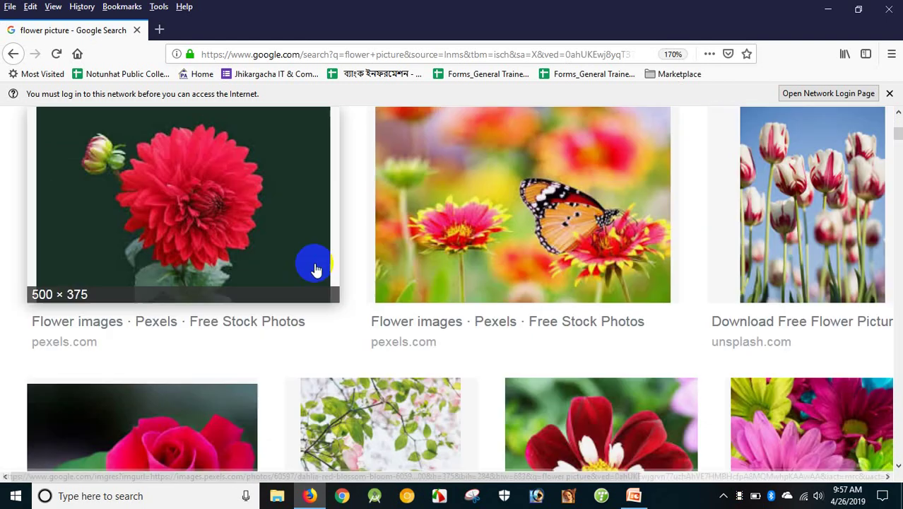
pyautogui.scroll(-1, 313, 263)
pyautogui.scroll(-3, 315, 268)
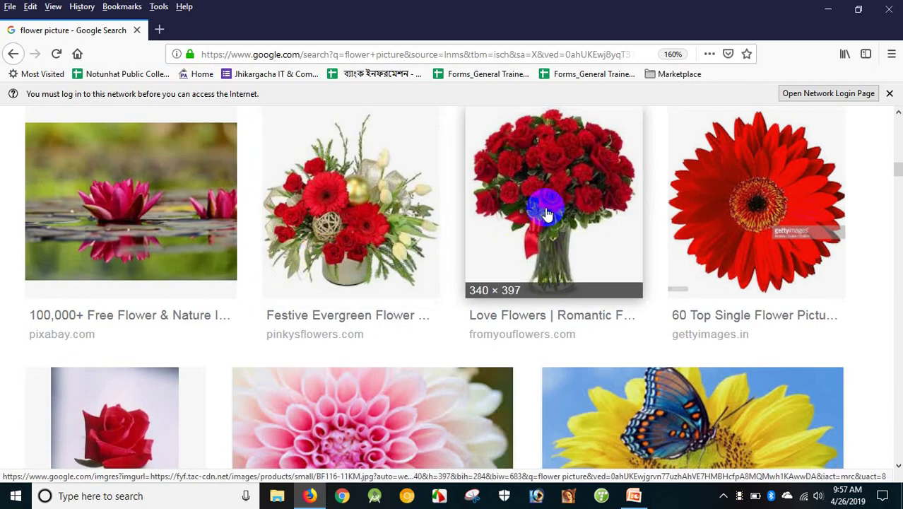
pyautogui.scroll(-6, 547, 215)
pyautogui.scroll(3, 548, 216)
pyautogui.scroll(3, 548, 215)
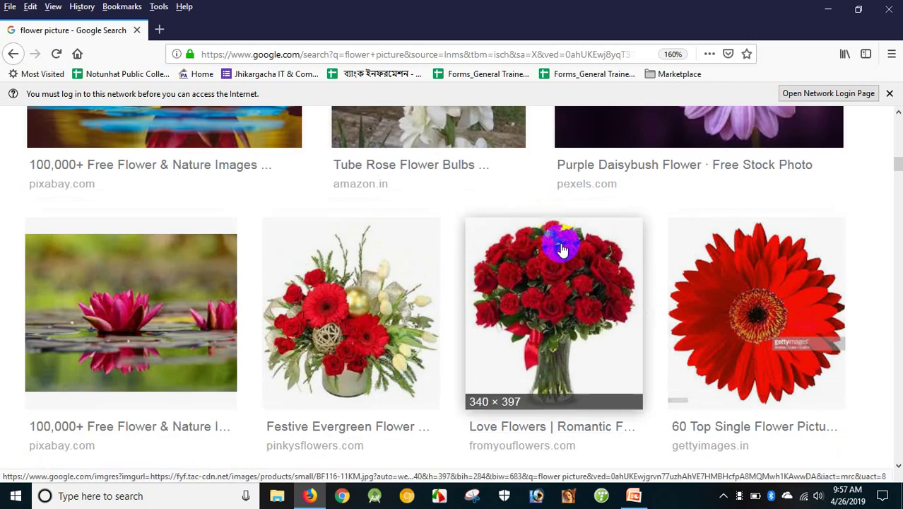
# - Preview the red roses in a vase and the 18 Red Roses bouquet
pyautogui.click(564, 279)
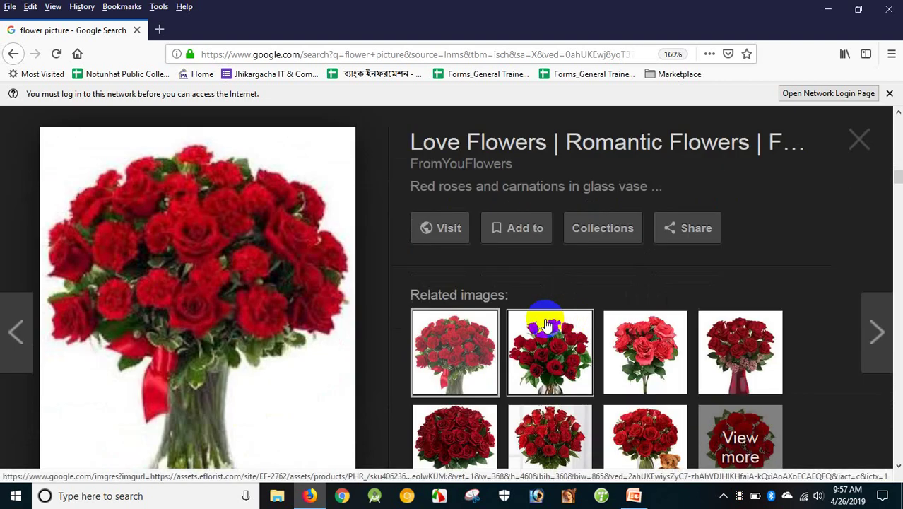
pyautogui.click(546, 345)
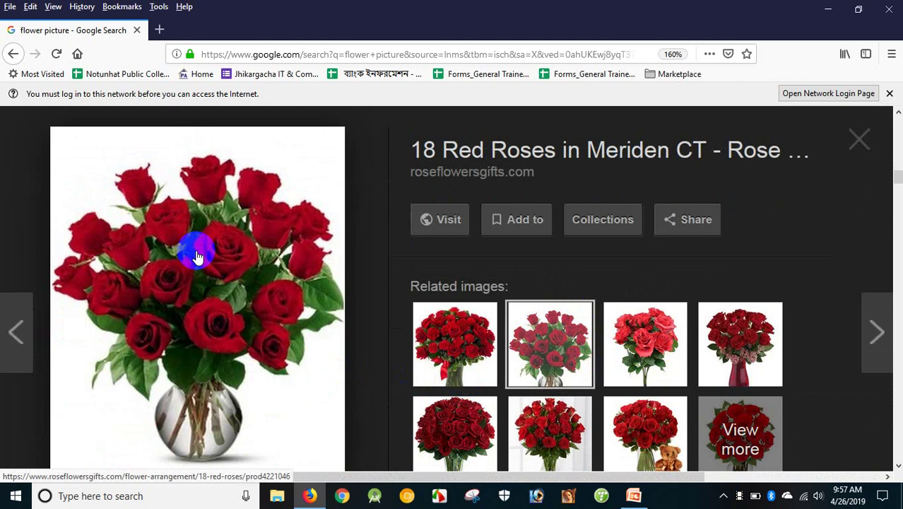
pyautogui.scroll(-2, 414, 258)
pyautogui.scroll(-5, 417, 268)
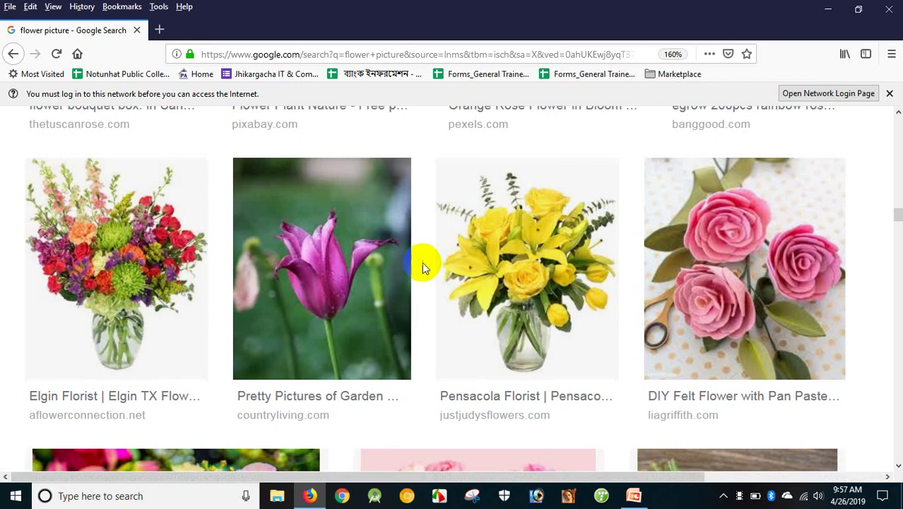
# - Open the Pensacola Florist flowers, then follow related yellow arrangements to the 6 yellow roses bouquet
pyautogui.click(535, 260)
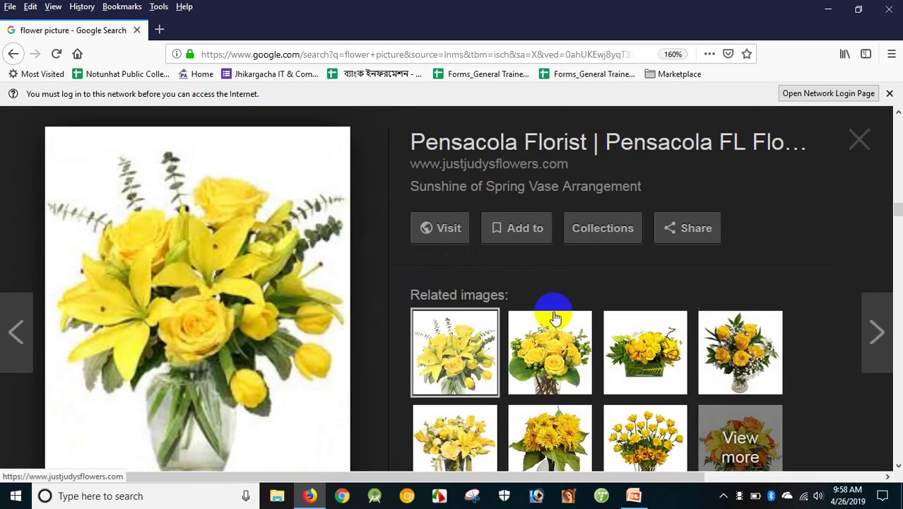
pyautogui.click(555, 318)
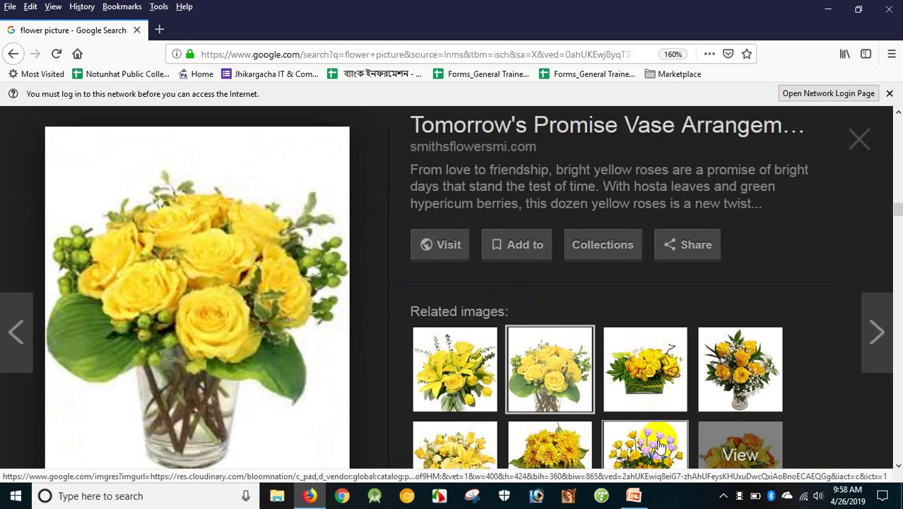
pyautogui.click(661, 446)
pyautogui.click(622, 354)
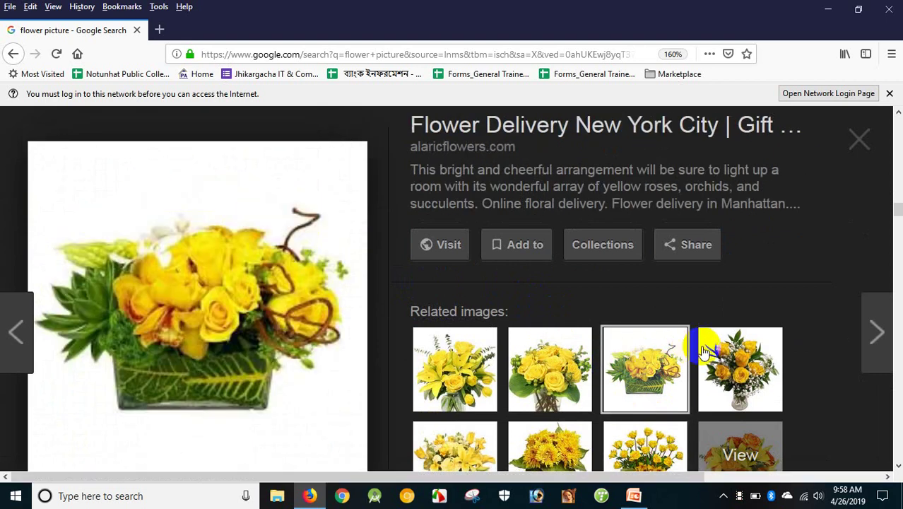
pyautogui.click(704, 351)
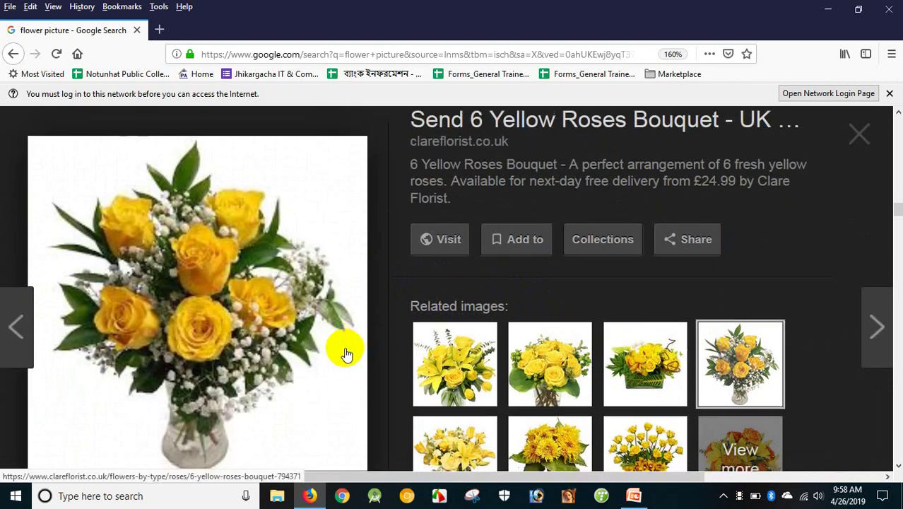
pyautogui.scroll(-3, 319, 347)
pyautogui.scroll(3, 322, 339)
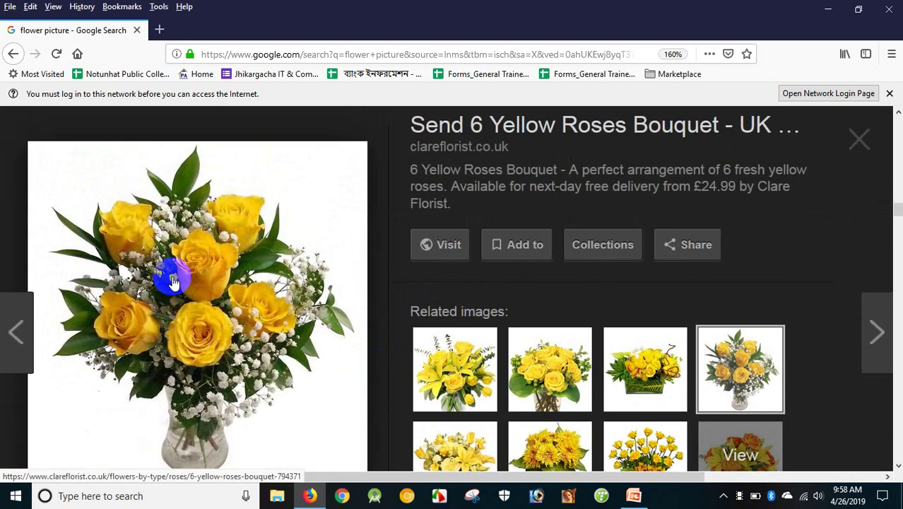
# - Right-click the enlarged yellow roses bouquet picture to show its copy and save options
pyautogui.rightClick(201, 249)
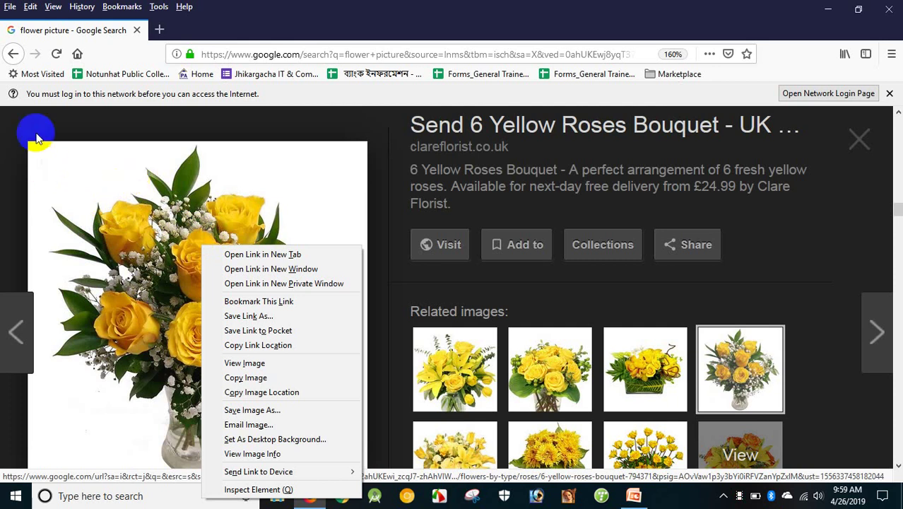
# - Close the image menu and select the full address of the yellow roses preview page
pyautogui.click(265, 54)
pyautogui.click(265, 54)
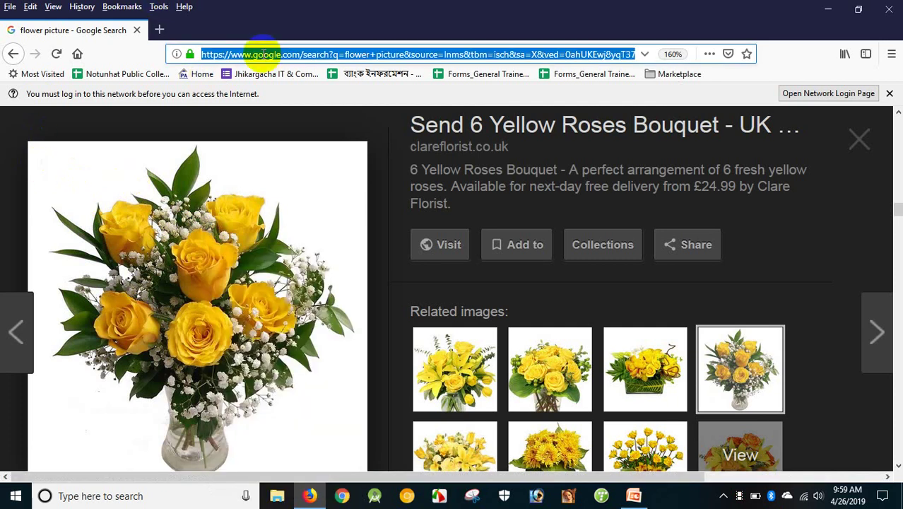
pyautogui.click(263, 55)
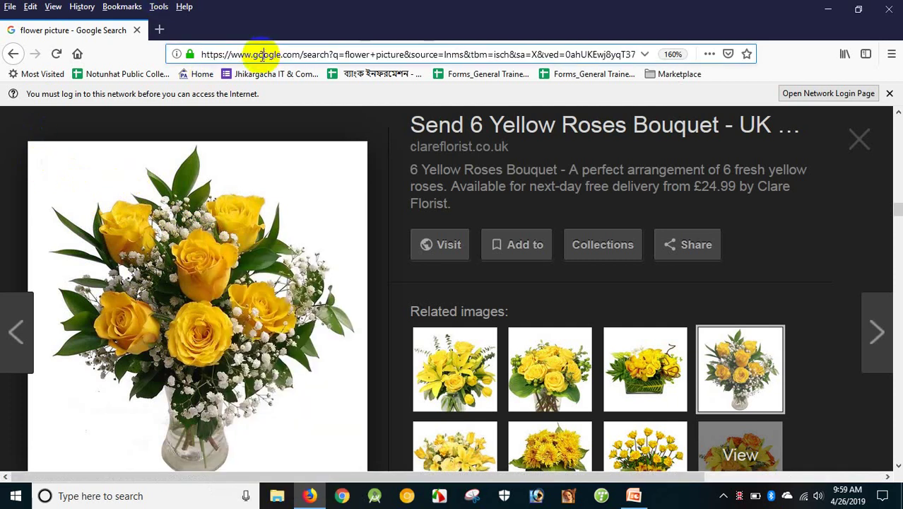
pyautogui.click(302, 124)
pyautogui.click(266, 55)
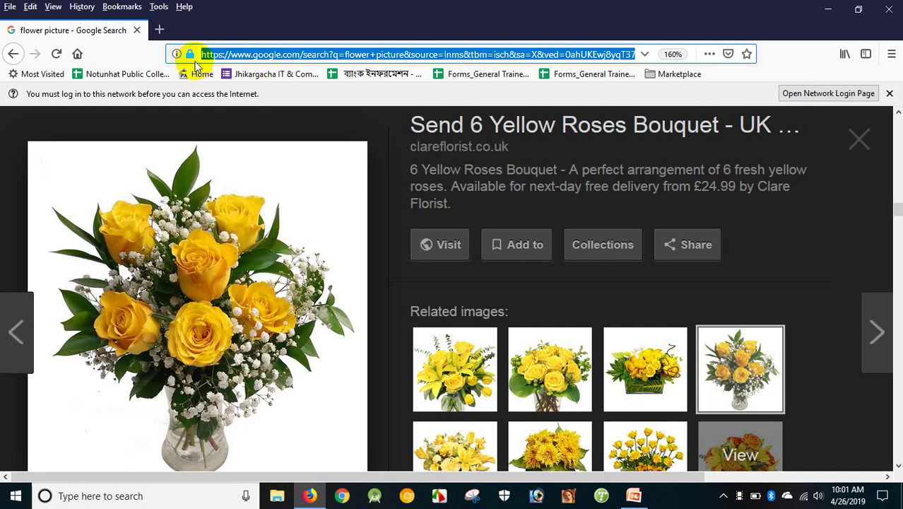
# - Reopen the context menu on the yellow roses bouquet image
pyautogui.moveTo(232, 145); pyautogui.dragTo(235, 149)
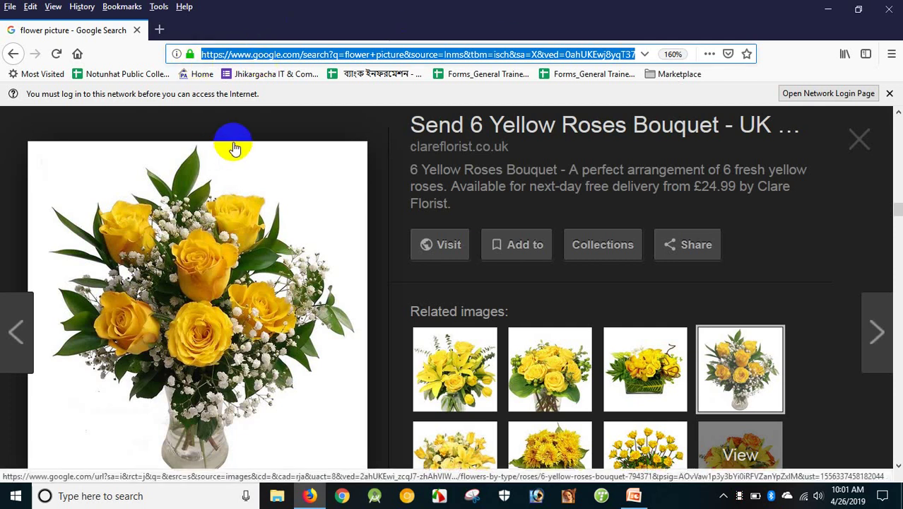
pyautogui.moveTo(236, 148); pyautogui.dragTo(16, 101)
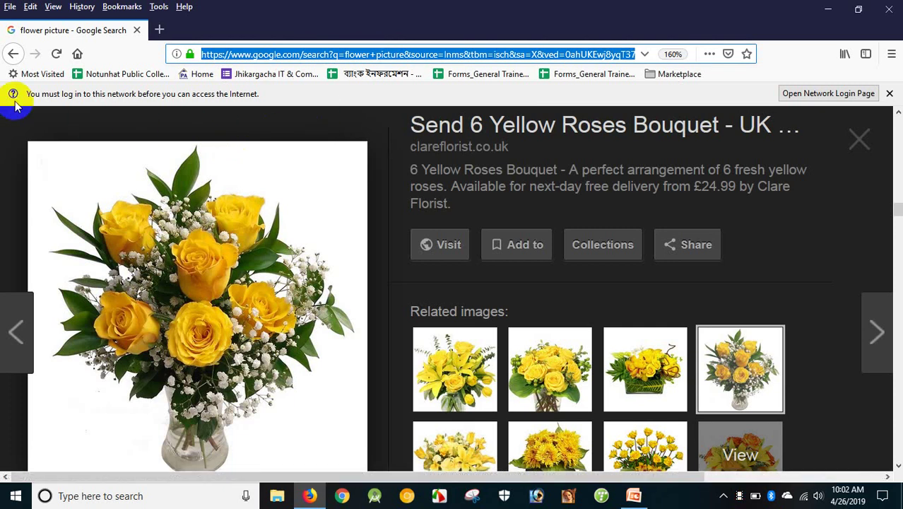
pyautogui.moveTo(183, 191)
pyautogui.mouseDown()
pyautogui.moveTo(227, 225)
pyautogui.moveTo(187, 235)
pyautogui.mouseUp()
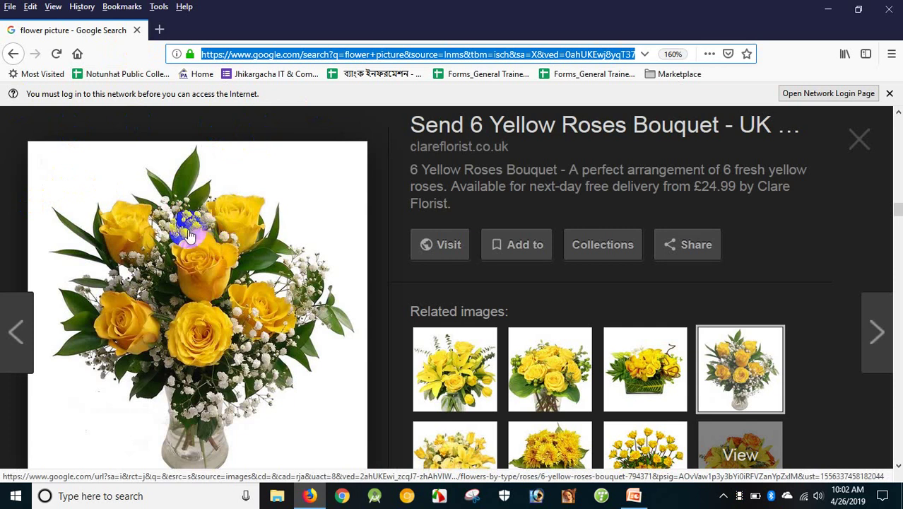
pyautogui.rightClick(216, 181)
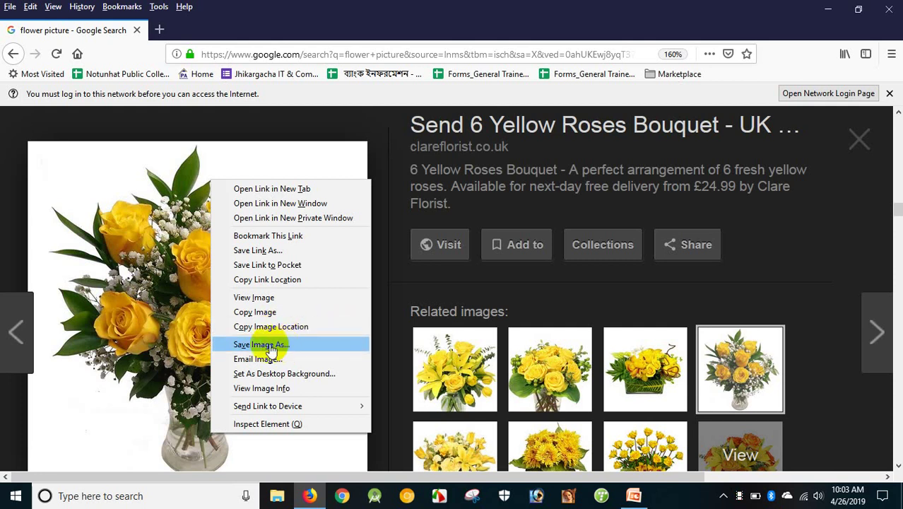
# - Save the picture as 6-yellow-roses-with-gyp-1, choosing the Desktop as the folder
pyautogui.click(267, 344)
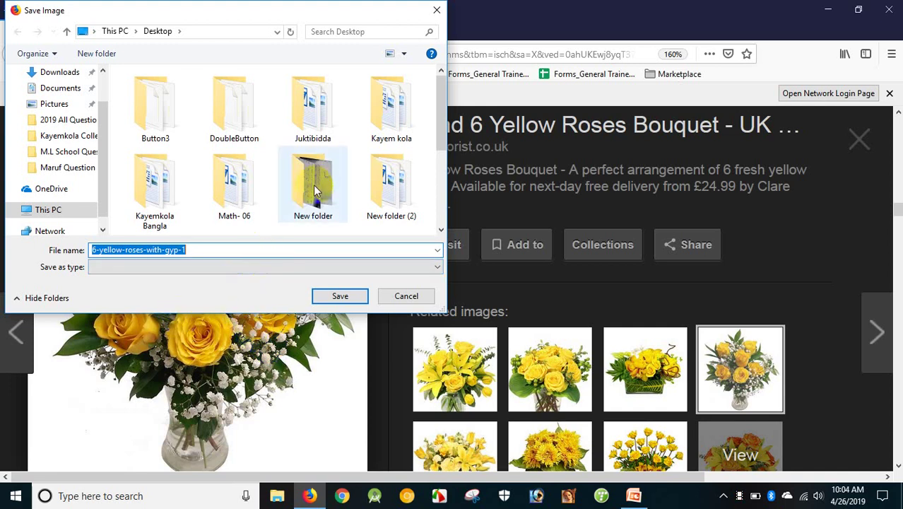
pyautogui.moveTo(313, 184)
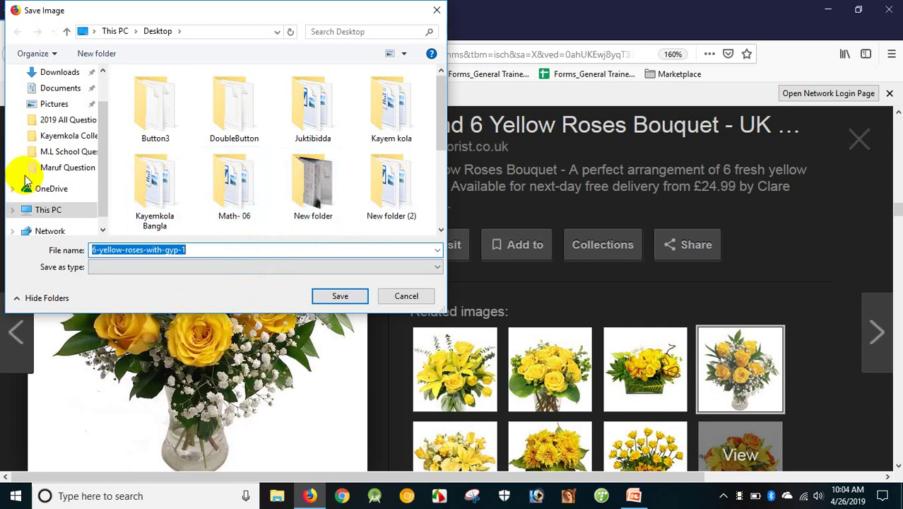
pyautogui.scroll(2, 56, 150)
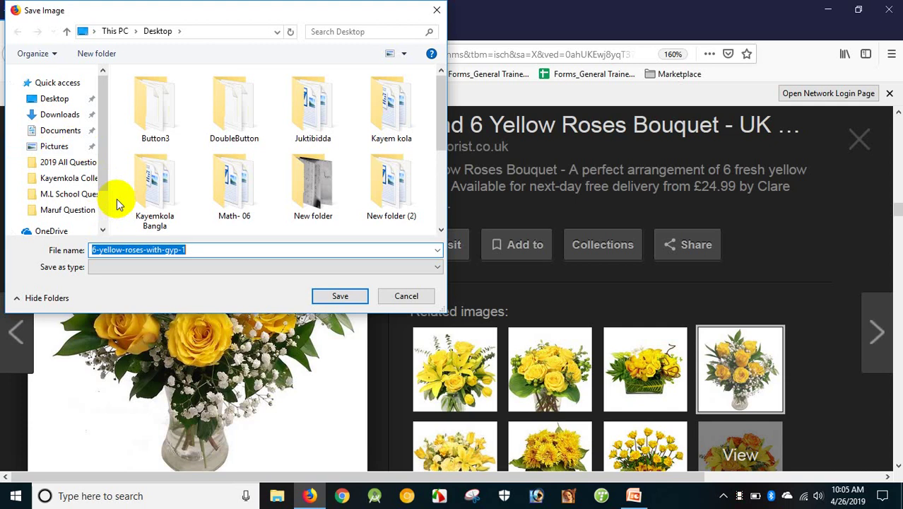
pyautogui.click(51, 103)
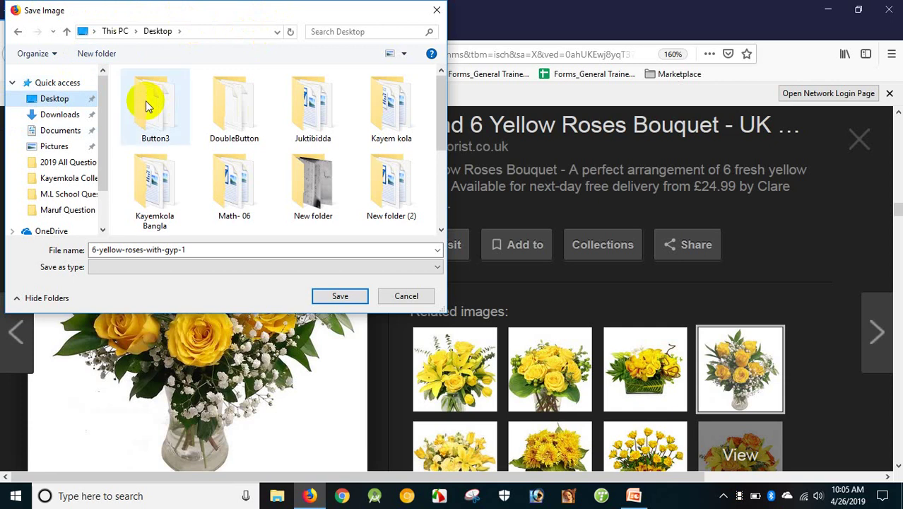
# - Cancel the Save Image dialog and close the Firefox window
pyautogui.click(436, 9)
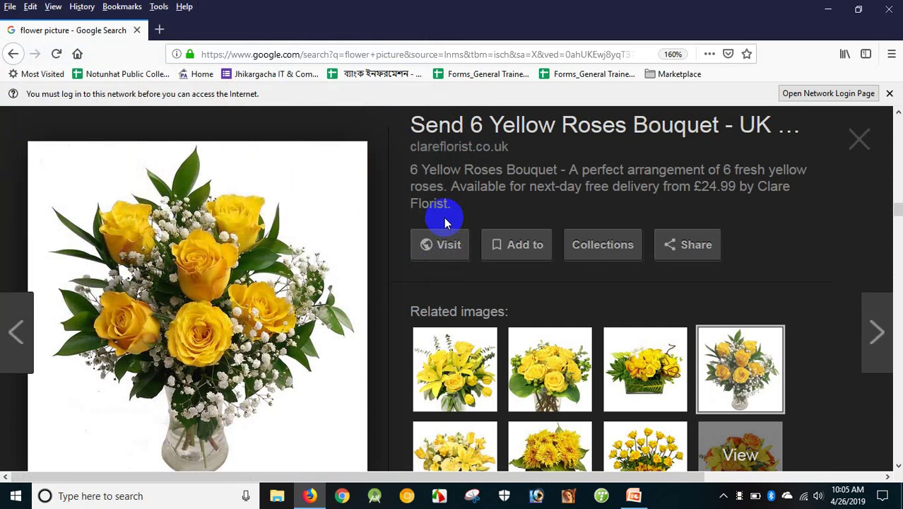
pyautogui.click(892, 9)
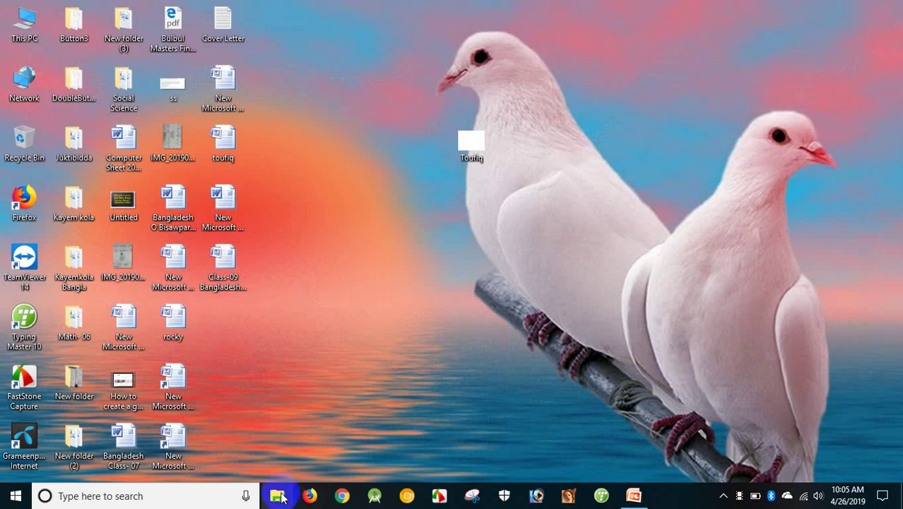
# - Relaunch Firefox from the taskbar and look over the Google home page
pyautogui.click(309, 497)
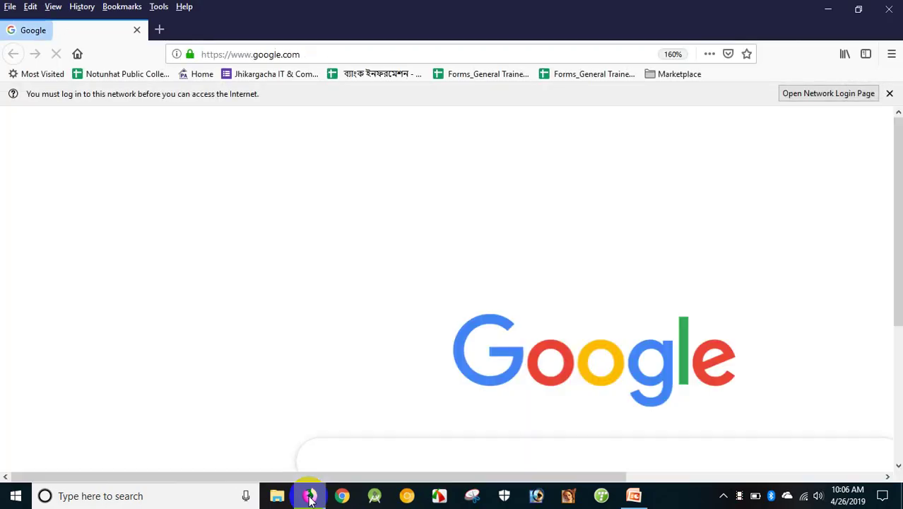
pyautogui.scroll(-3, 514, 432)
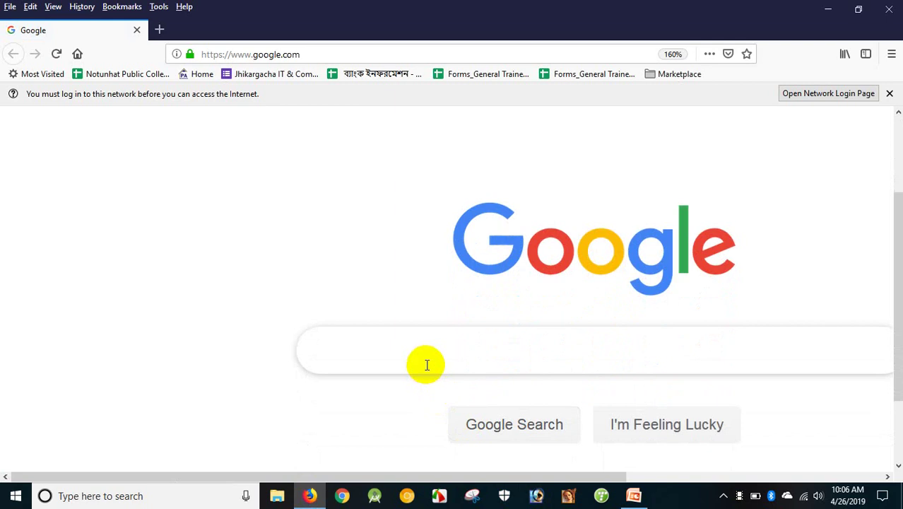
pyautogui.scroll(2, 426, 364)
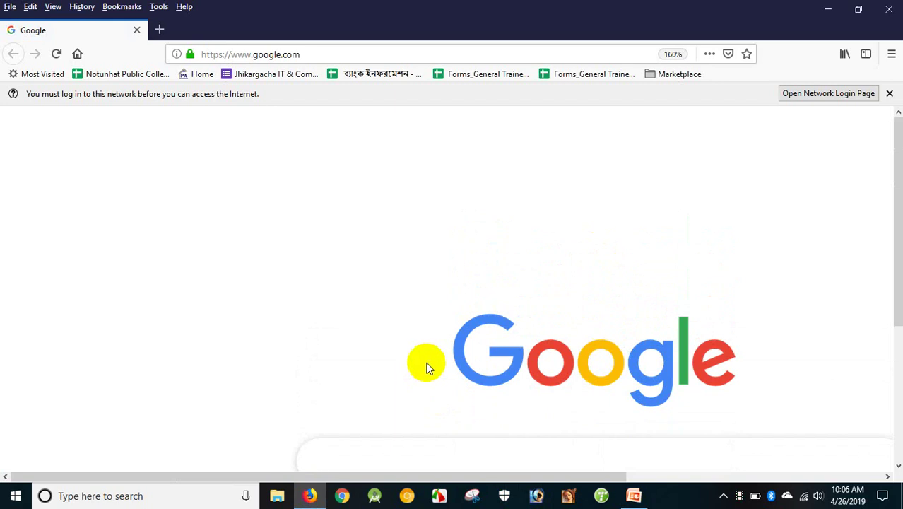
pyautogui.click(185, 51)
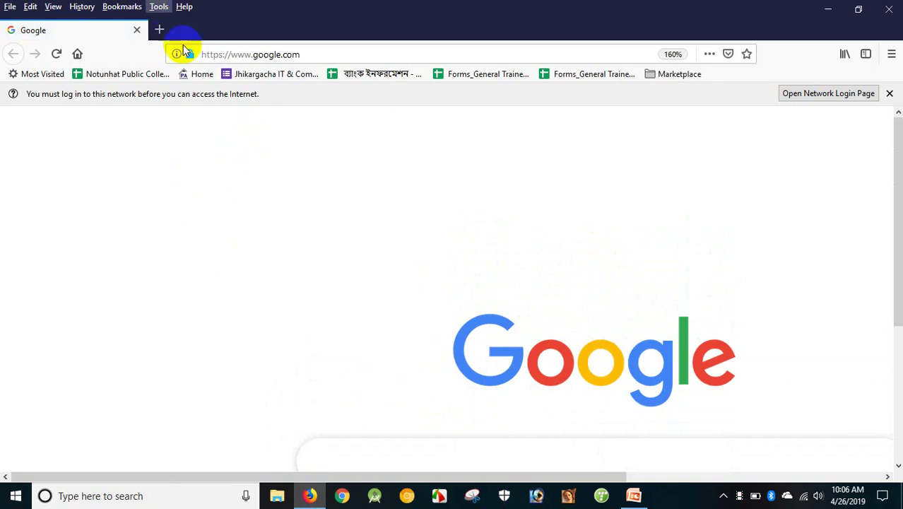
pyautogui.click(254, 55)
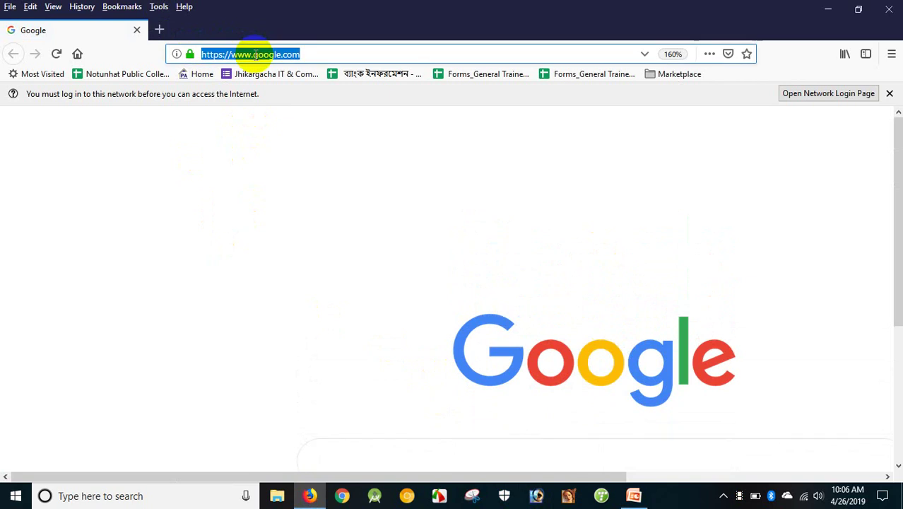
pyautogui.write('www.')
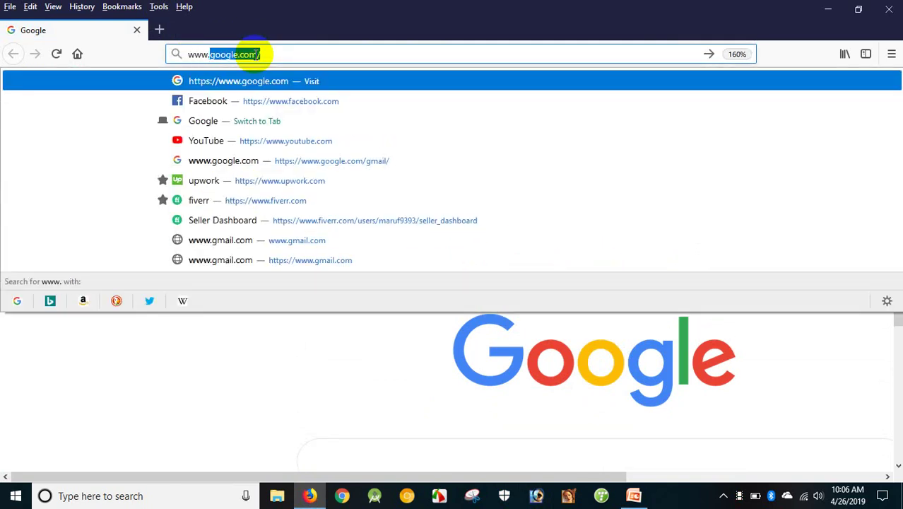
pyautogui.write('goo')
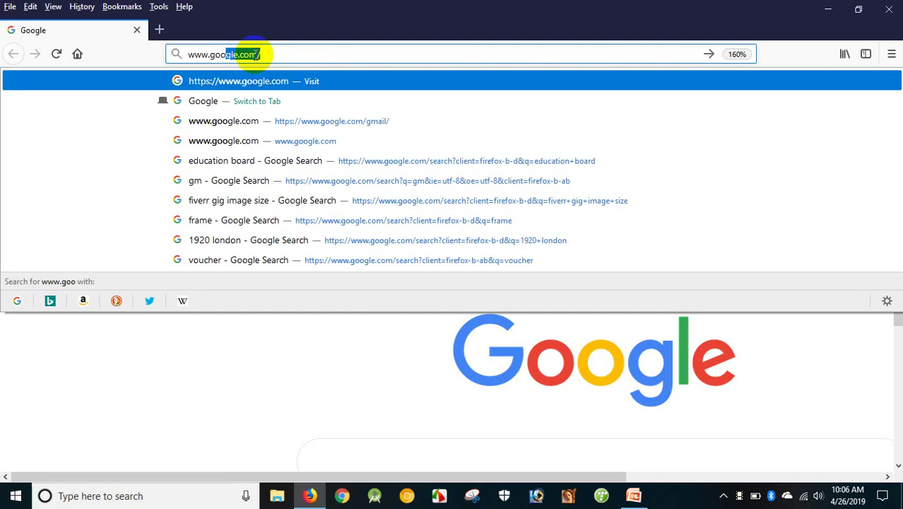
pyautogui.press('Return')
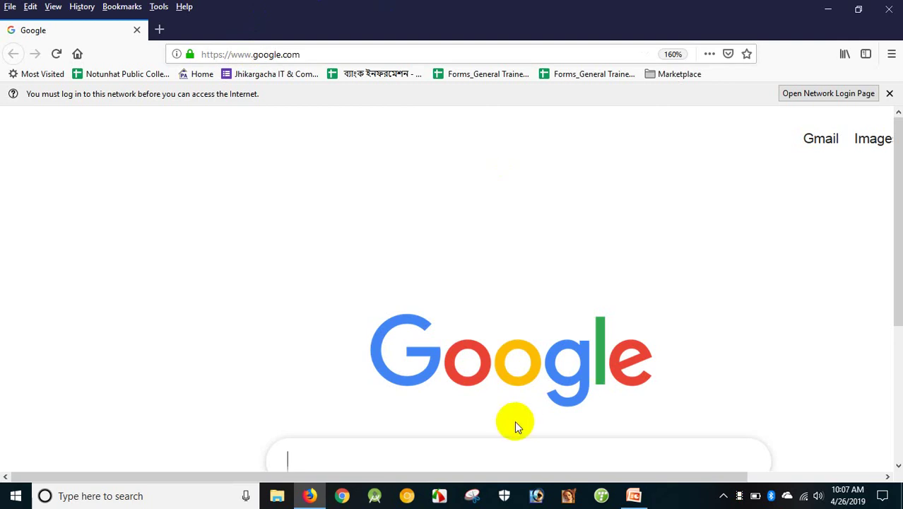
pyautogui.scroll(-1, 494, 402)
pyautogui.scroll(-3, 493, 402)
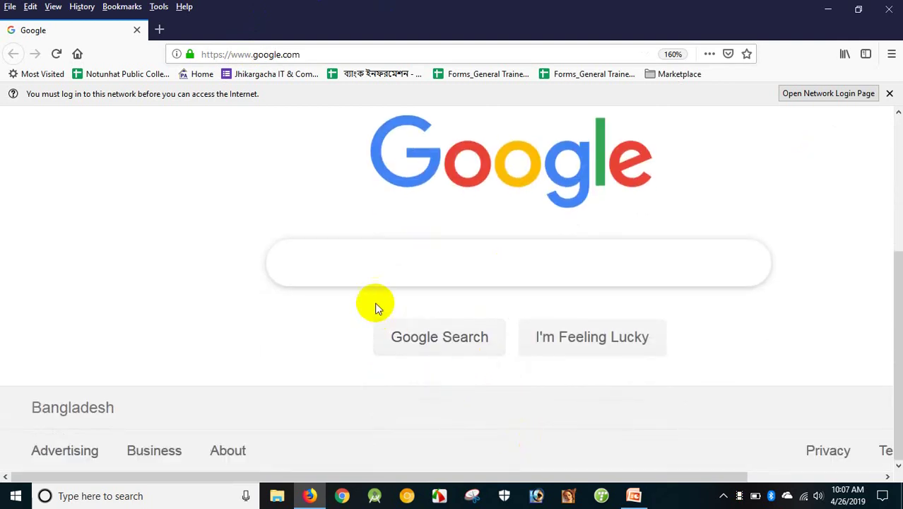
# - Search Google for 'flower picture' and show its Images results
pyautogui.write('flowe')
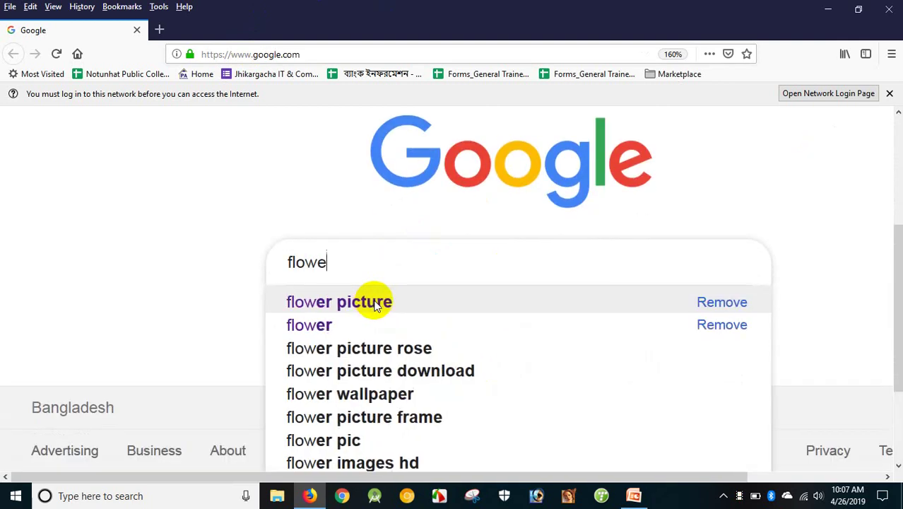
pyautogui.write('r')
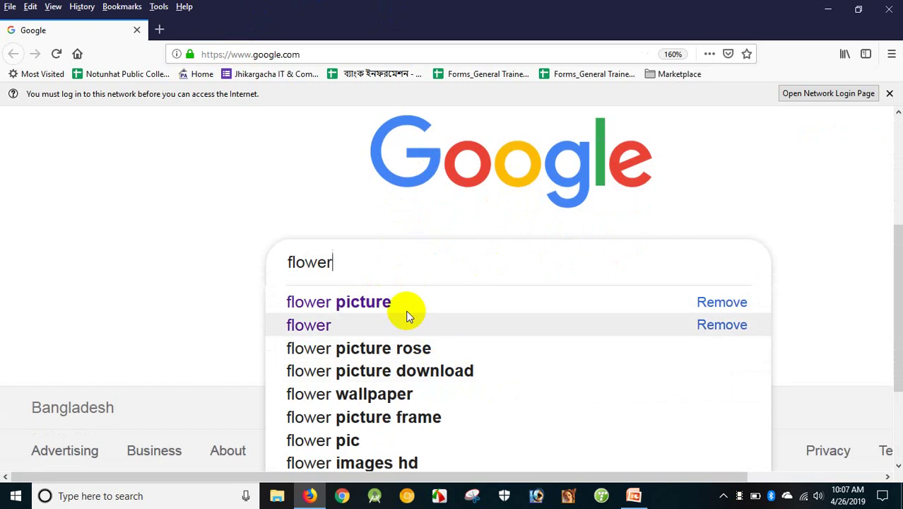
pyautogui.click(406, 313)
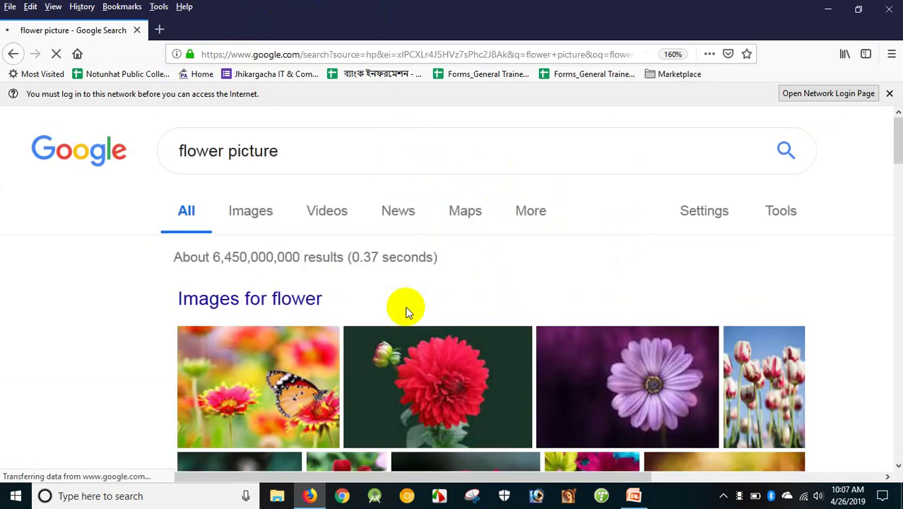
pyautogui.click(242, 214)
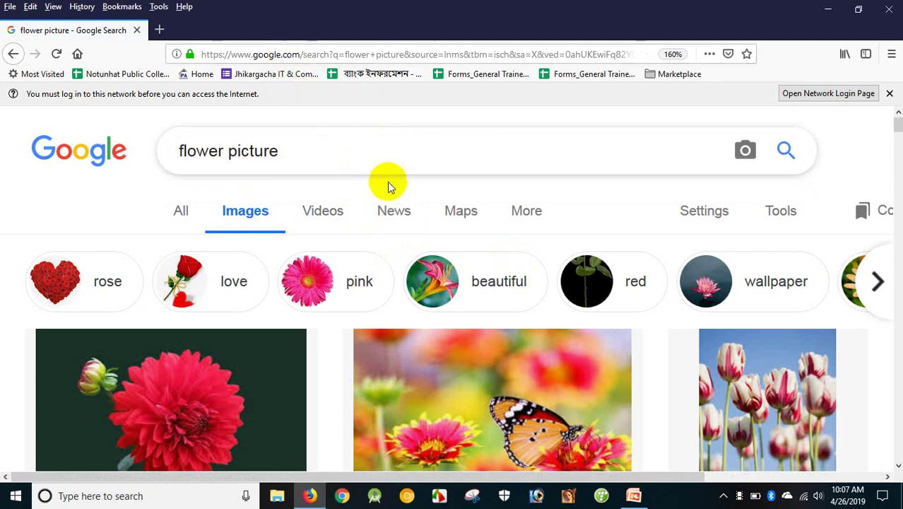
# - Scroll through the flower image results and preview the SWEETLY-SCENTED bouquet
pyautogui.scroll(-5, 388, 183)
pyautogui.scroll(-5, 404, 226)
pyautogui.scroll(-3, 365, 228)
pyautogui.scroll(-5, 342, 238)
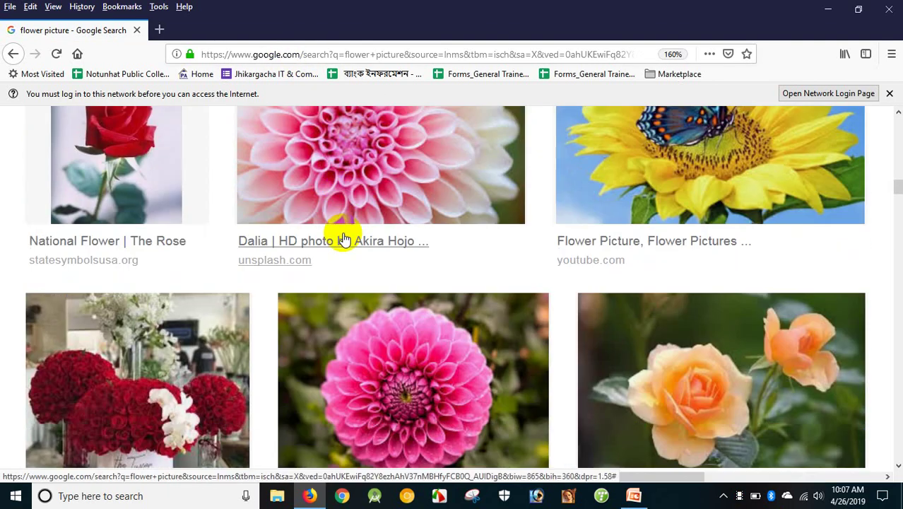
pyautogui.scroll(-3, 342, 235)
pyautogui.scroll(4, 424, 236)
pyautogui.scroll(-1, 487, 235)
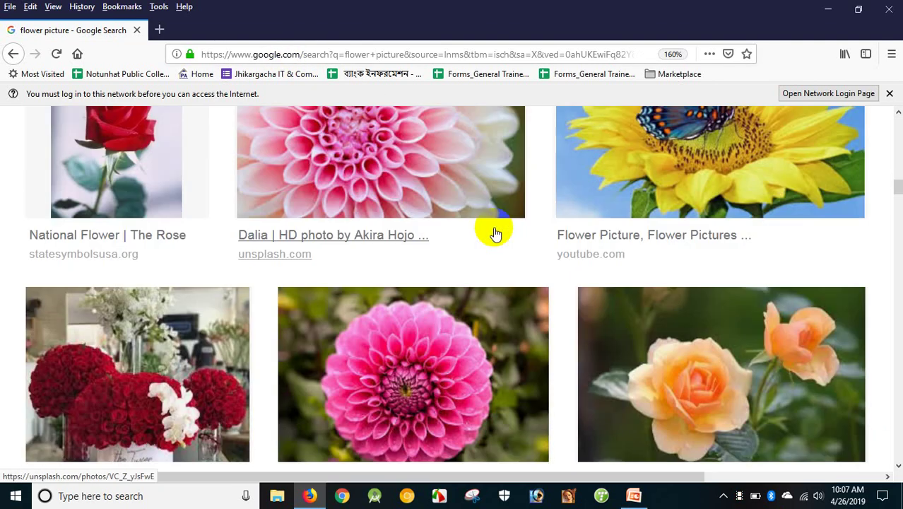
pyautogui.scroll(-3, 621, 232)
pyautogui.scroll(-5, 625, 236)
pyautogui.scroll(-1, 692, 219)
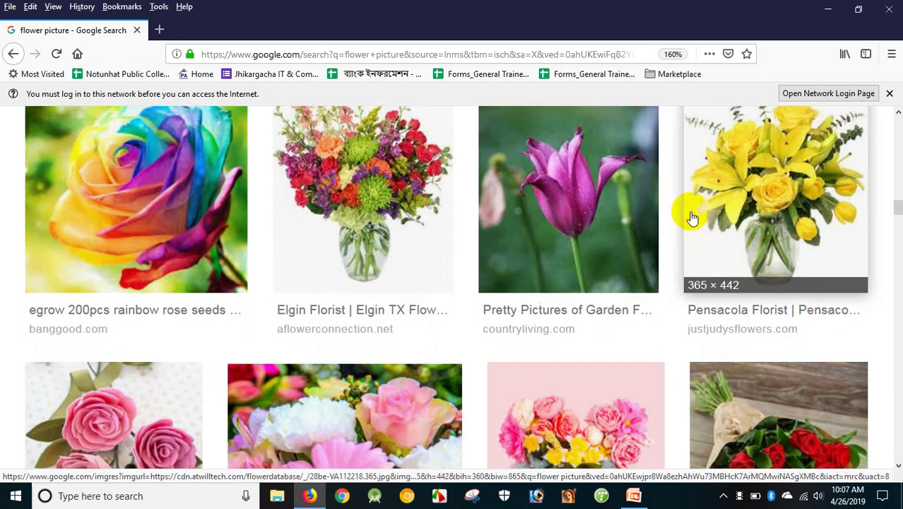
pyautogui.scroll(-4, 454, 248)
pyautogui.scroll(-1, 395, 226)
pyautogui.scroll(-4, 490, 208)
pyautogui.scroll(-3, 491, 223)
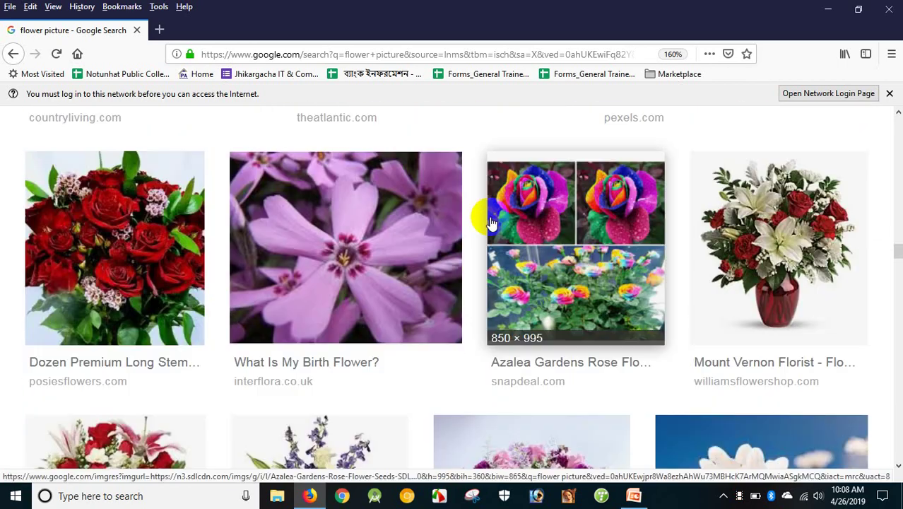
pyautogui.scroll(-6, 491, 223)
pyautogui.scroll(-1, 491, 222)
pyautogui.scroll(5, 492, 223)
pyautogui.scroll(-4, 493, 223)
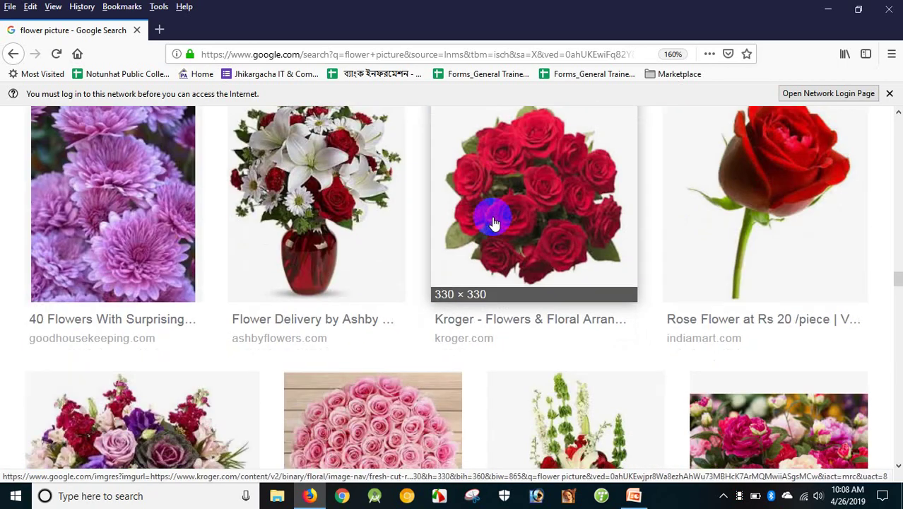
pyautogui.scroll(3, 484, 220)
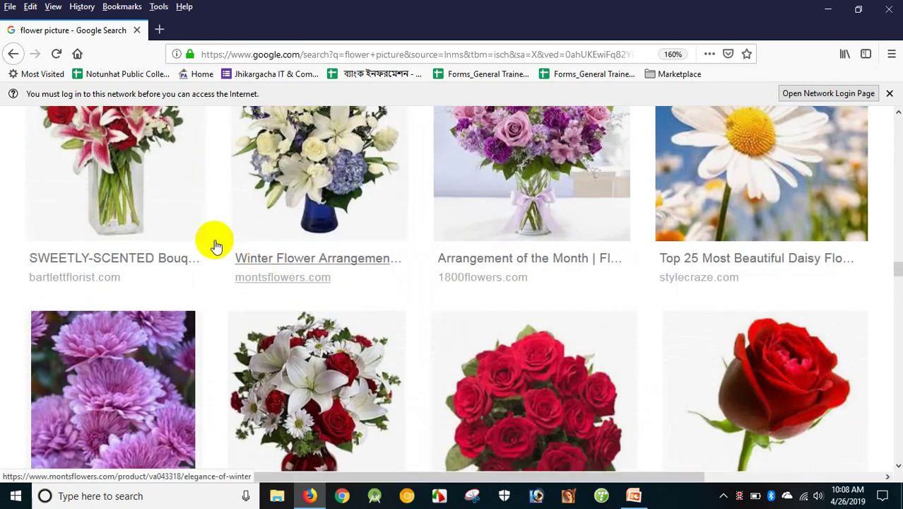
pyautogui.click(154, 183)
pyautogui.scroll(-2, 365, 175)
pyautogui.scroll(-4, 470, 171)
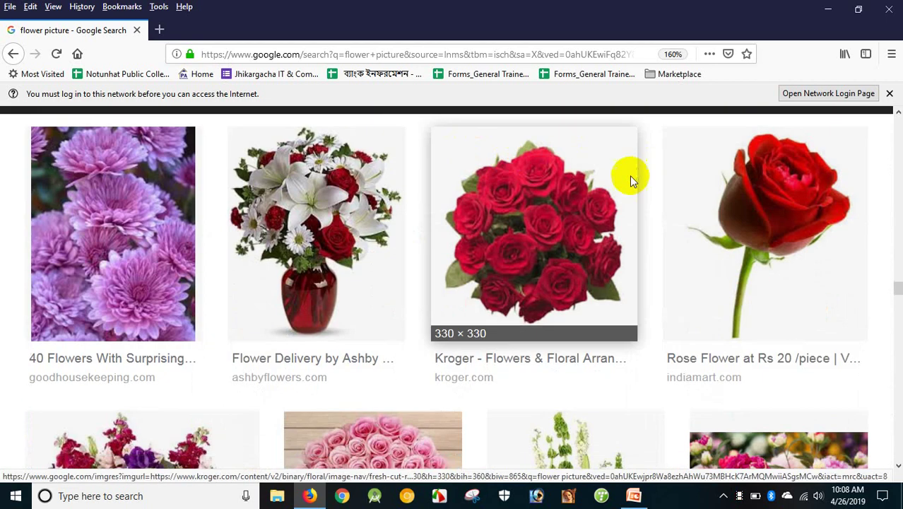
# - Preview the Kroger red roses, then the related Globalrose 2 Dozen Red Roses picture
pyautogui.click(528, 199)
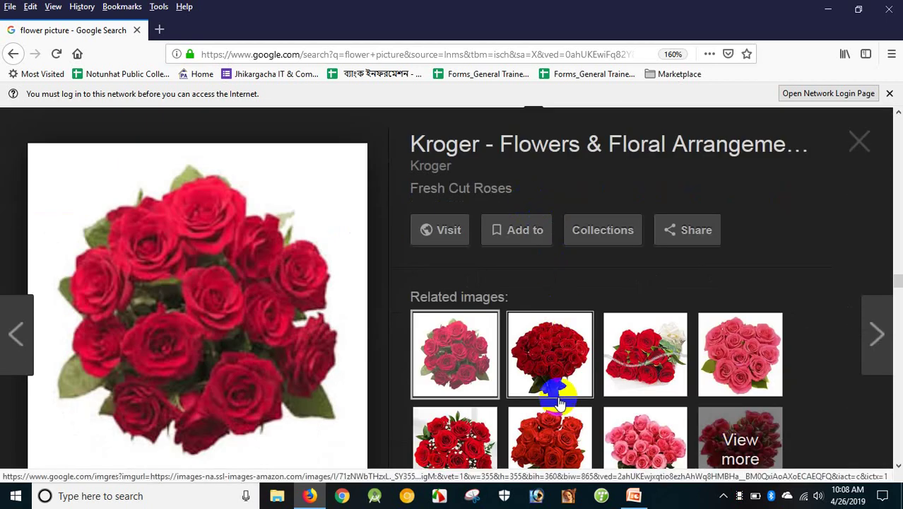
pyautogui.click(562, 433)
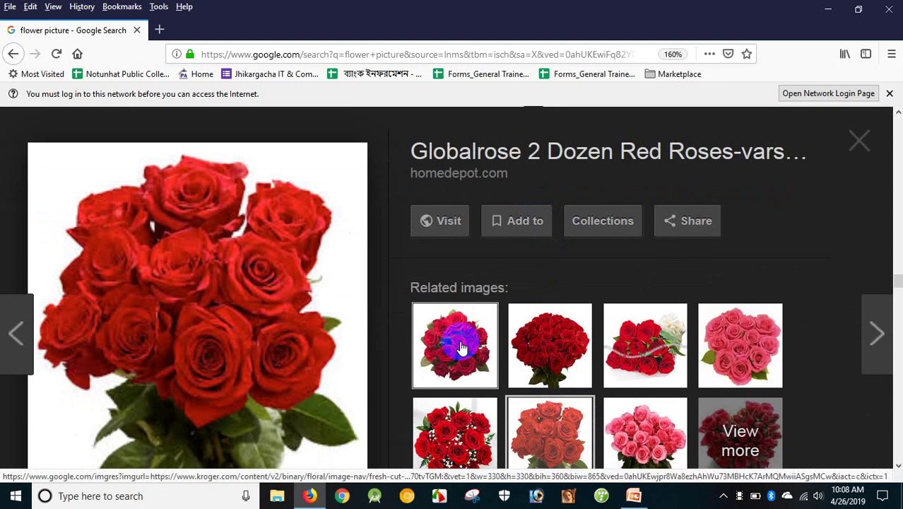
pyautogui.scroll(-2, 312, 318)
pyautogui.scroll(2, 233, 304)
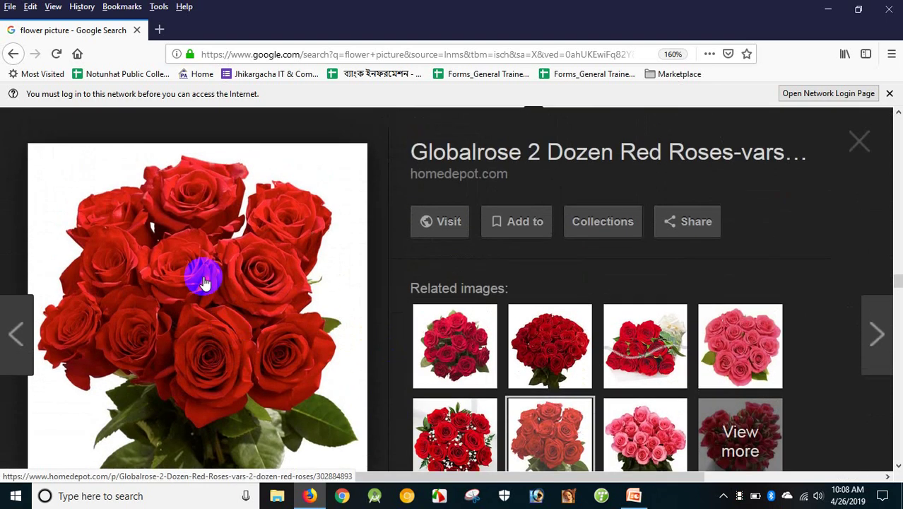
# - Start saving the red rose bouquet image with Save Image As, choosing the Desktop as destination
pyautogui.rightClick(203, 277)
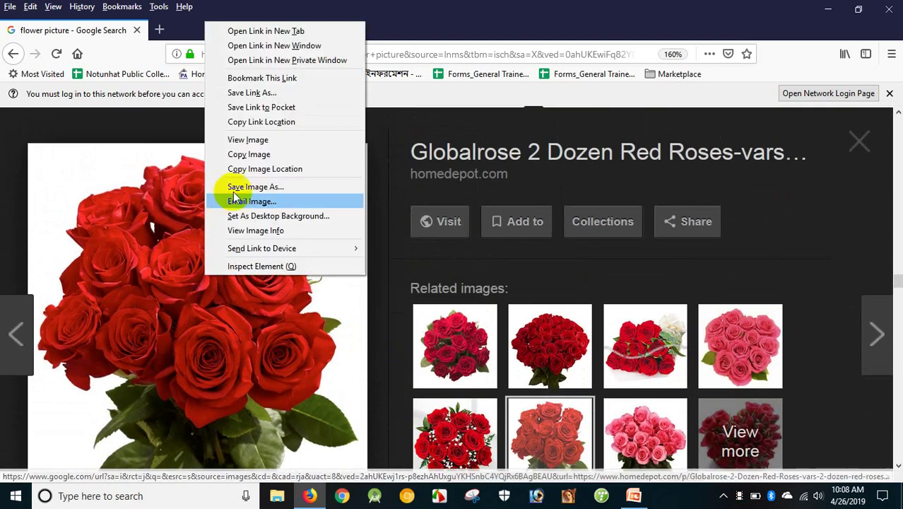
pyautogui.click(260, 188)
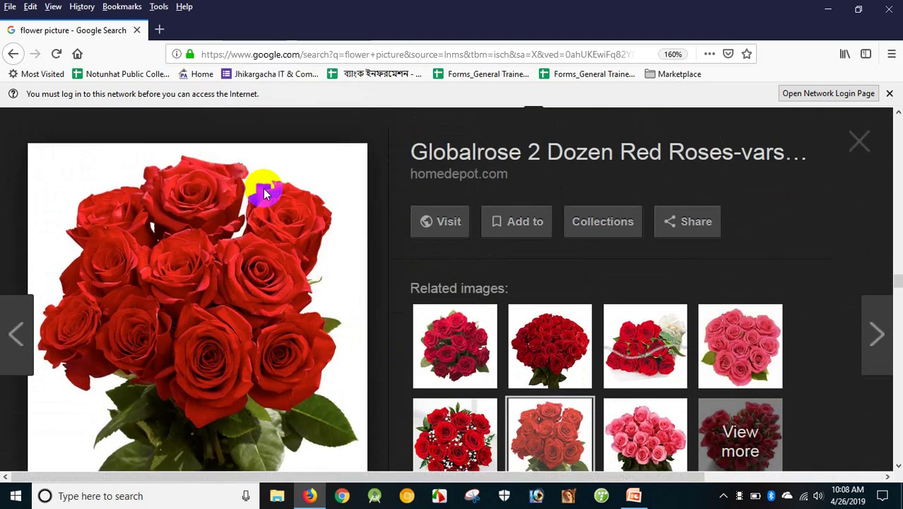
pyautogui.scroll(1, 71, 174)
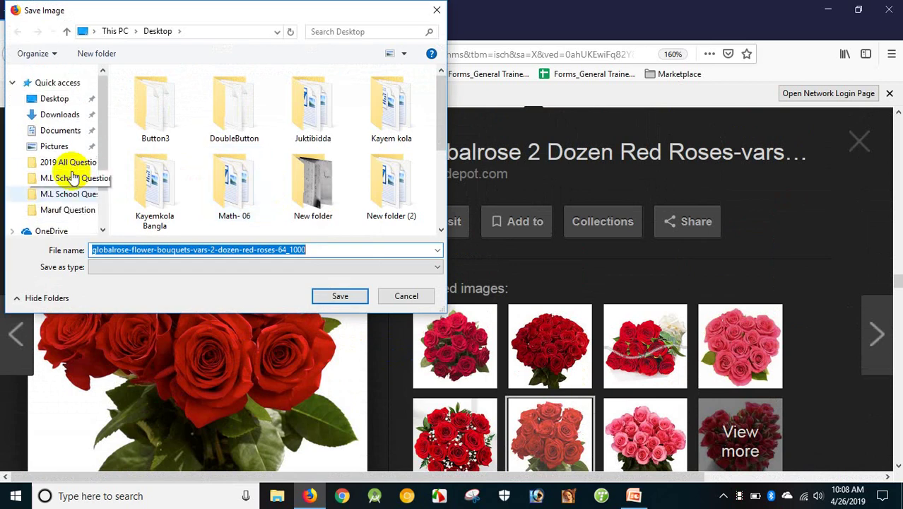
pyautogui.scroll(-1, 39, 106)
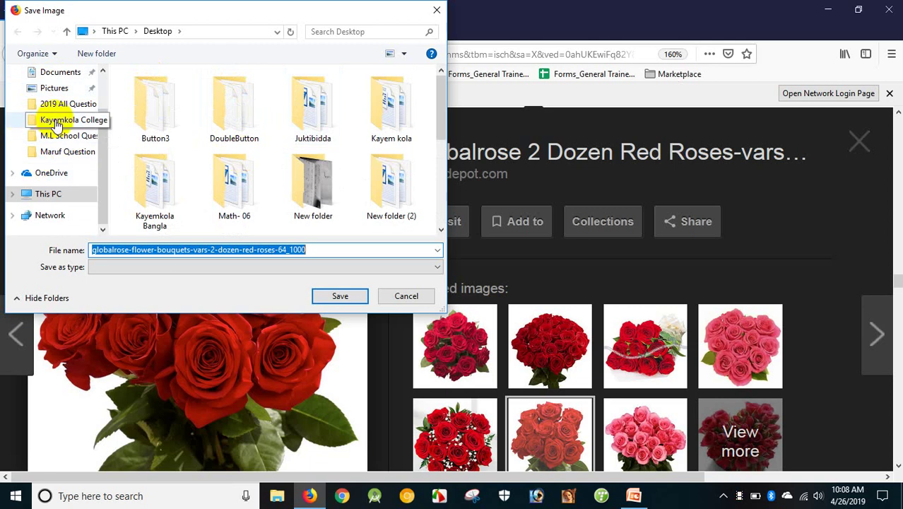
pyautogui.scroll(2, 56, 125)
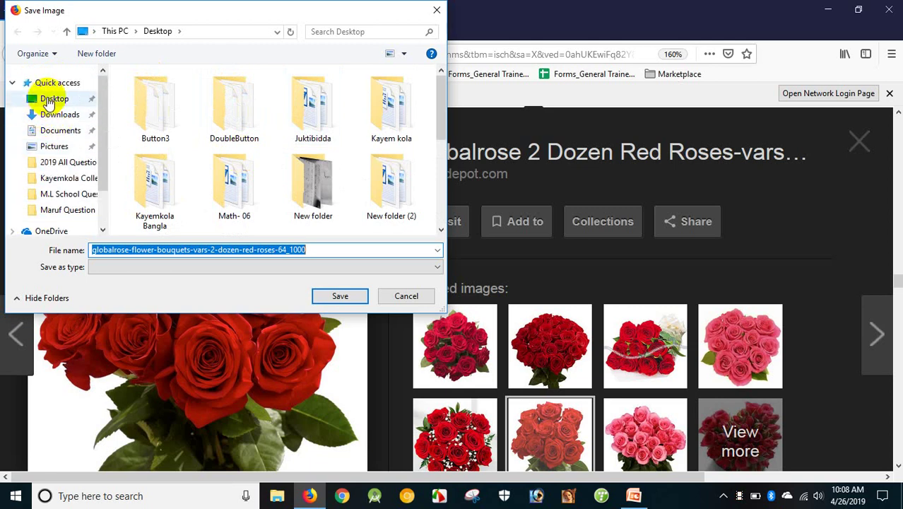
pyautogui.click(49, 101)
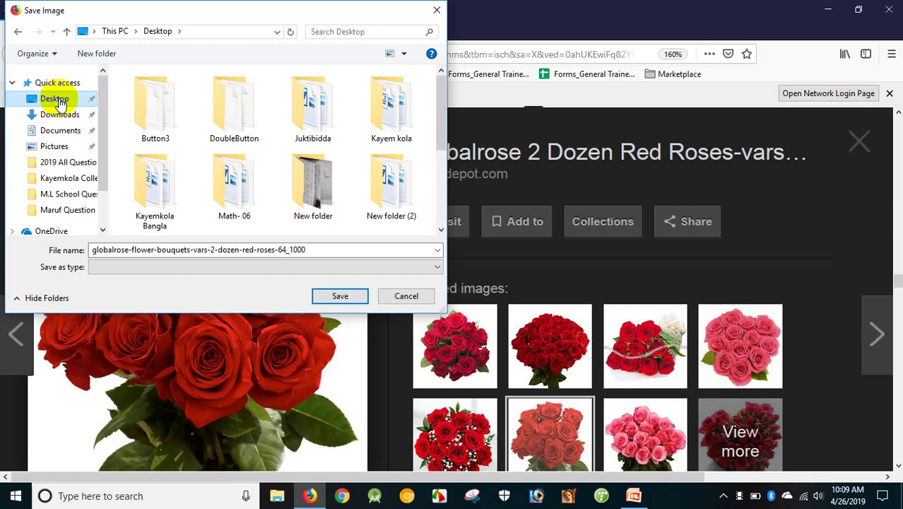
pyautogui.click(143, 339)
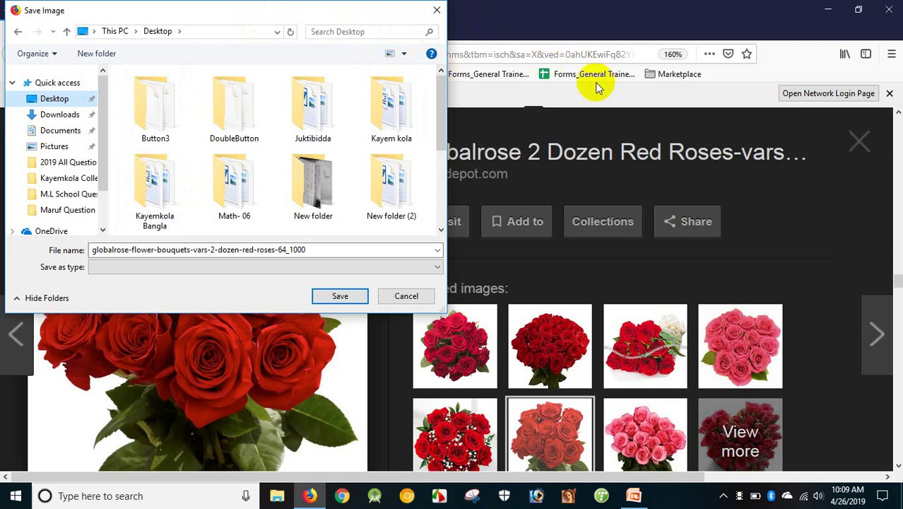
# - Replace the file name with 'Rose' and save the image to the Desktop
pyautogui.click(336, 251)
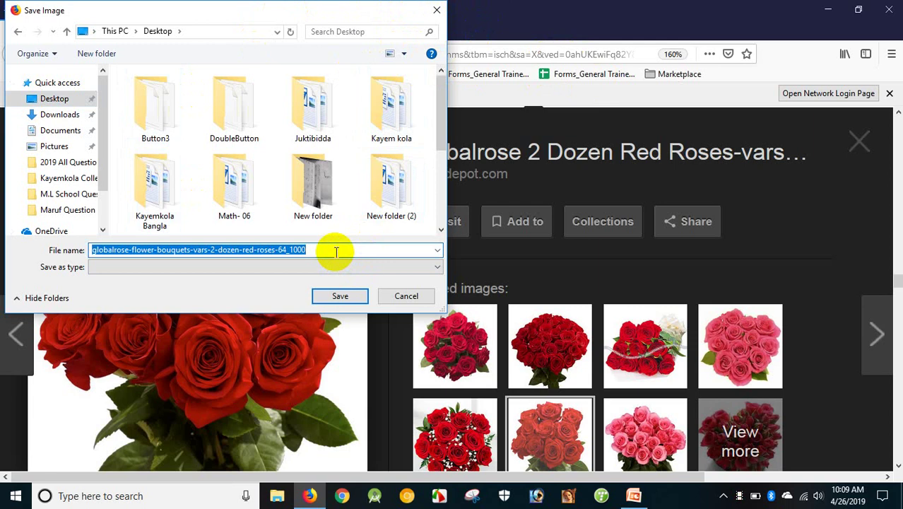
pyautogui.write('Rose')
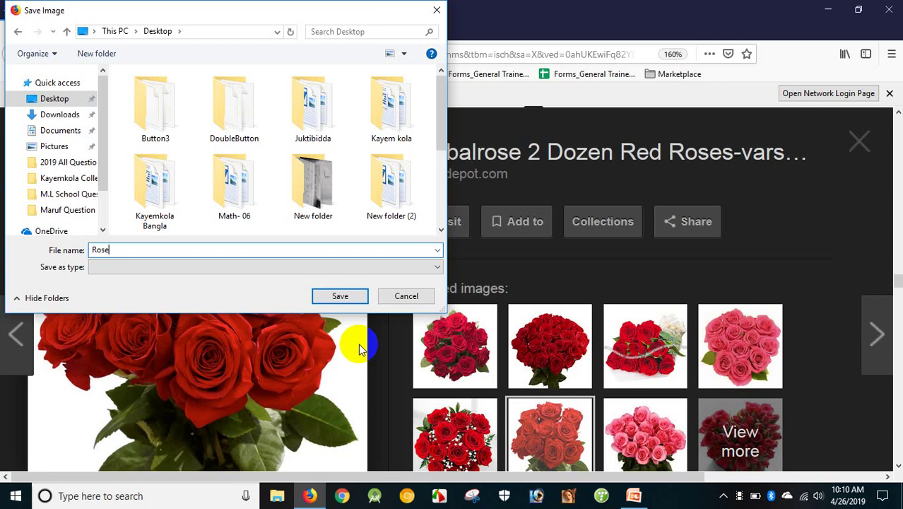
pyautogui.click(341, 296)
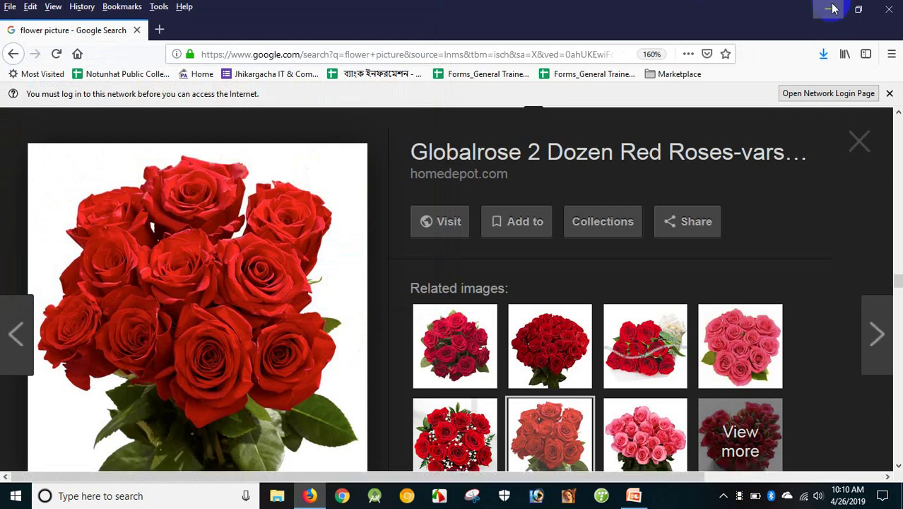
# - Close Firefox, open the saved Rose picture from the desktop in Photos, then close Photos
pyautogui.click(889, 9)
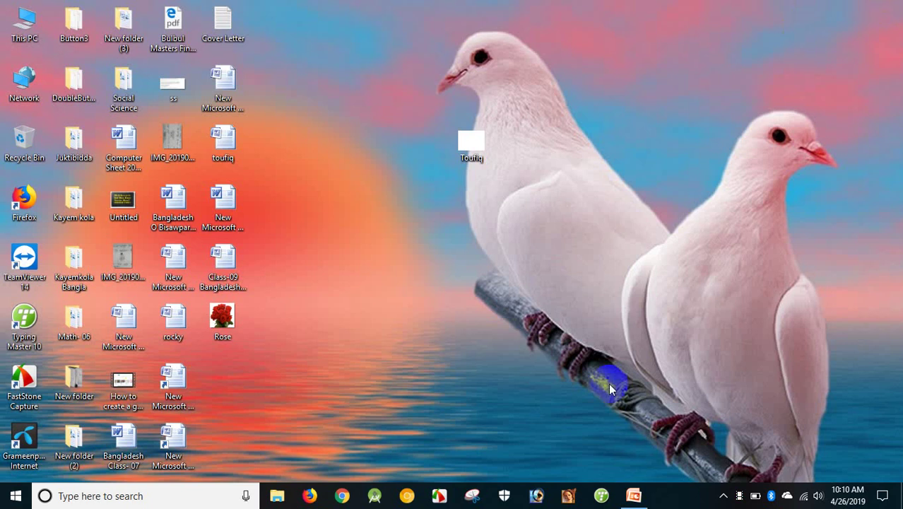
pyautogui.doubleClick(219, 326)
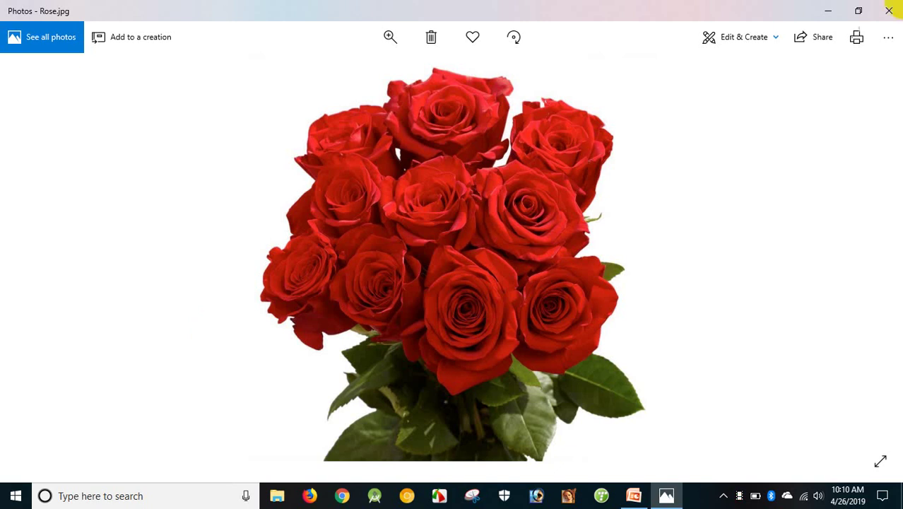
pyautogui.click(888, 11)
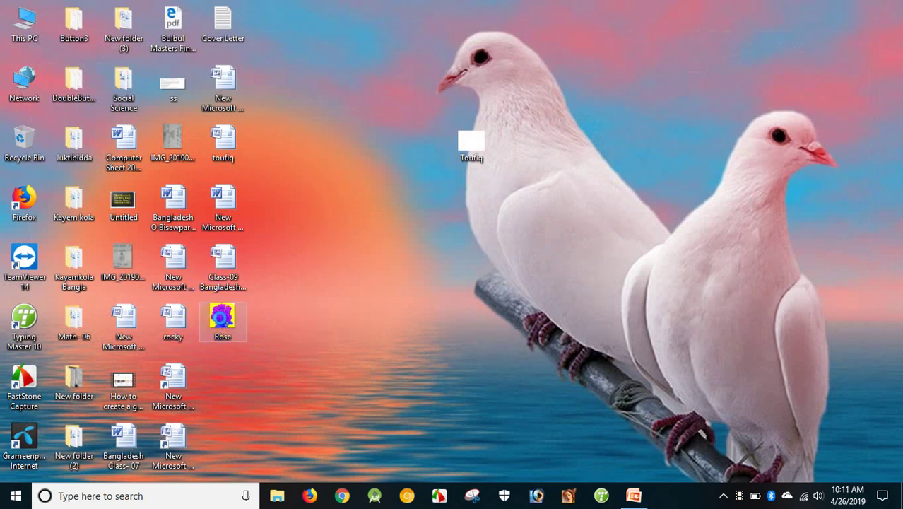
# - Copy the Rose picture file from the desktop
pyautogui.rightClick(221, 322)
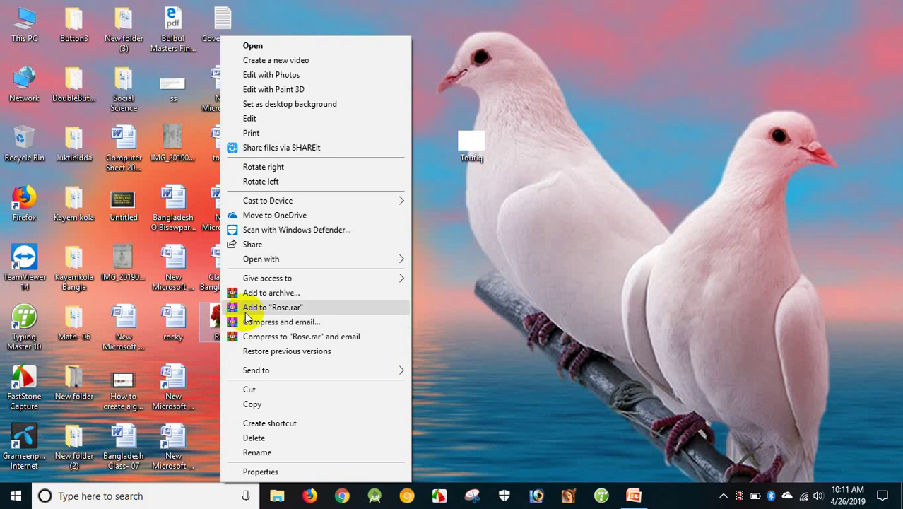
pyautogui.click(276, 407)
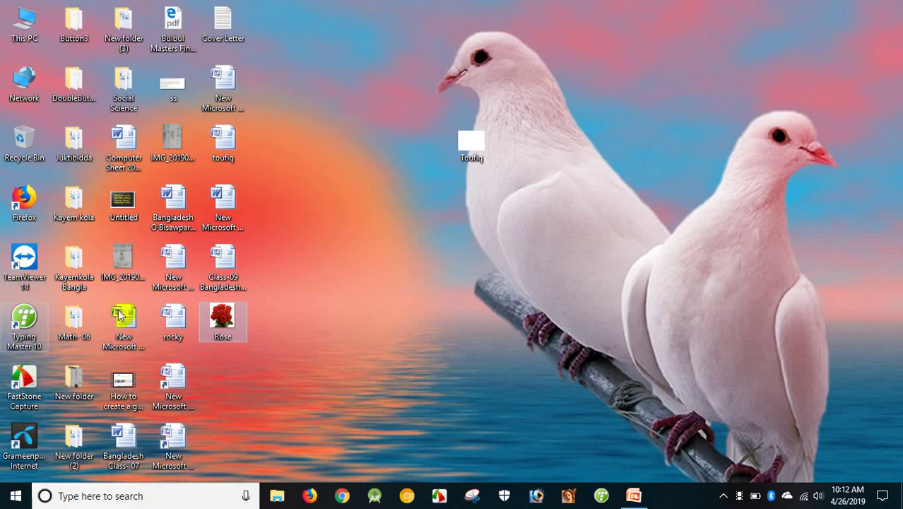
pyautogui.rightClick(362, 56)
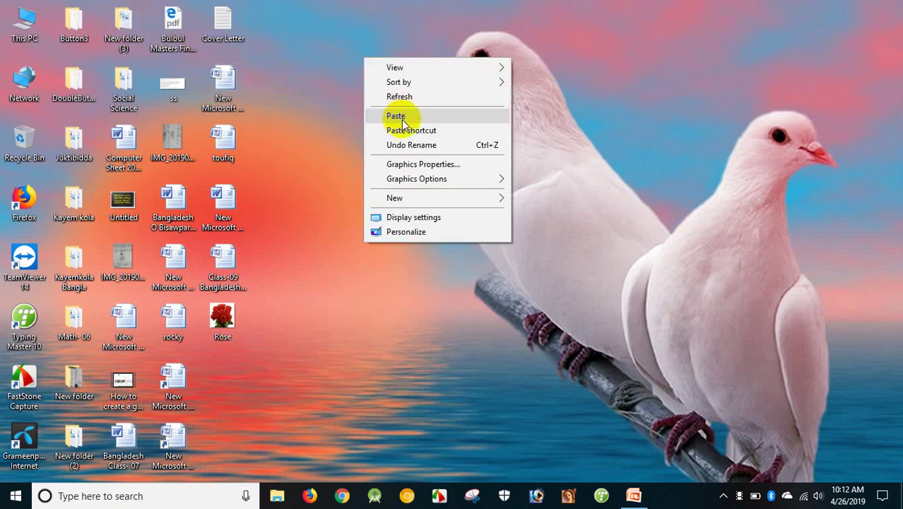
pyautogui.click(397, 116)
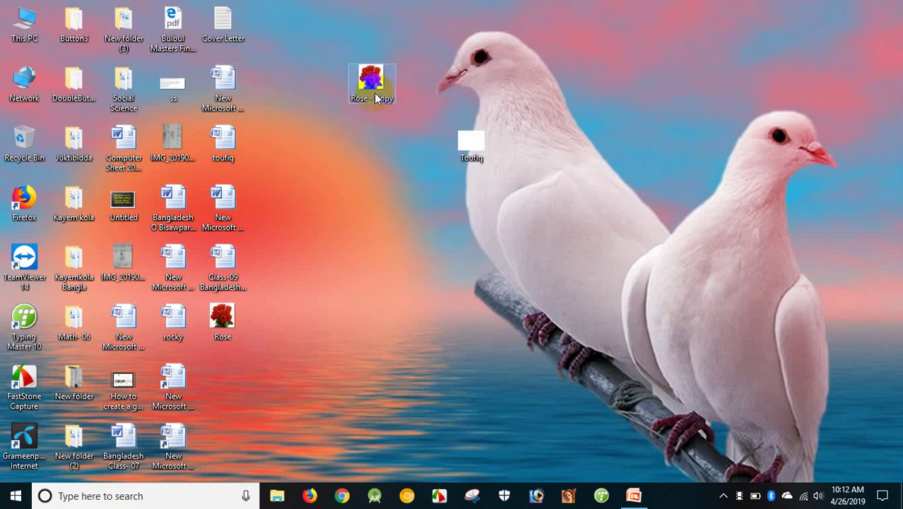
pyautogui.moveTo(376, 98); pyautogui.dragTo(227, 326)
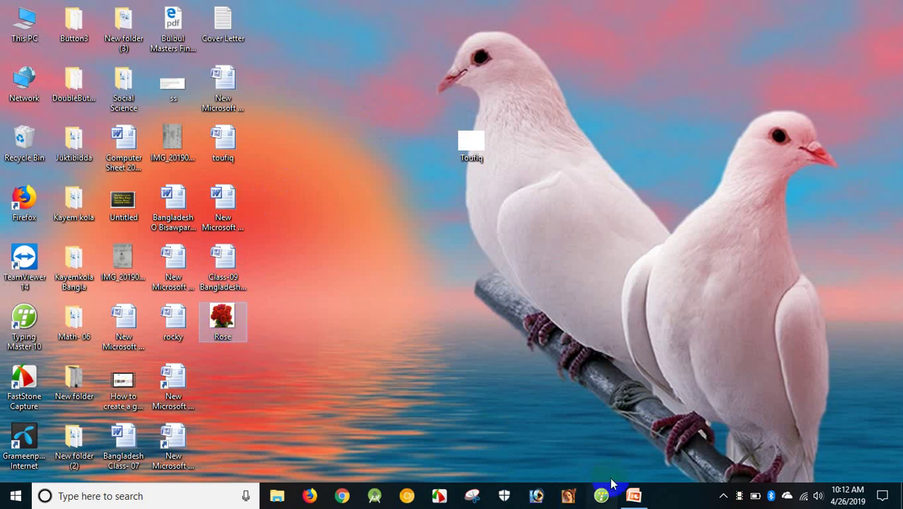
# - Bring back the Toufiq presentation and delete the empty subtitle placeholder
pyautogui.click(636, 497)
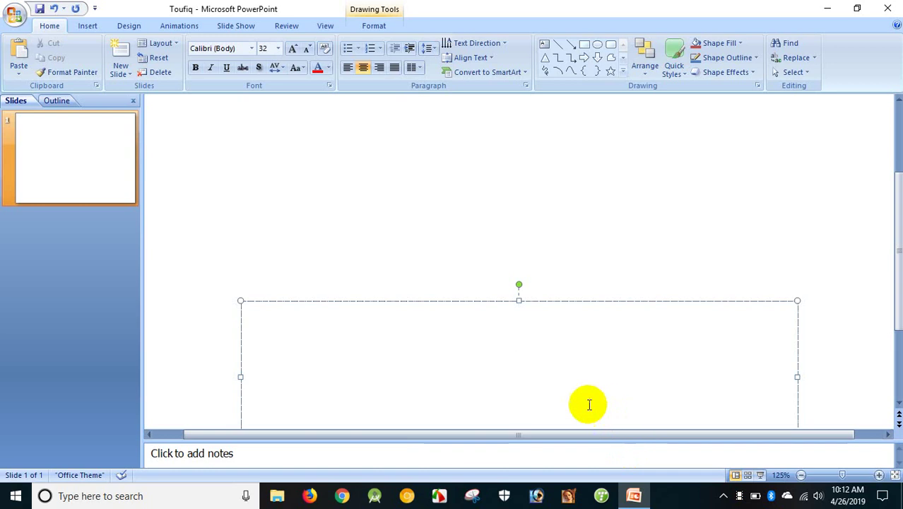
pyautogui.click(567, 300)
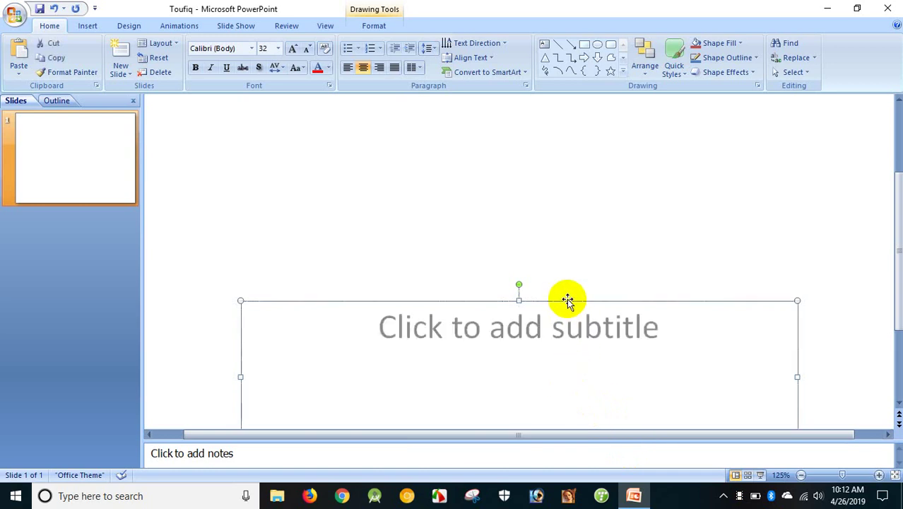
pyautogui.press('Delete')
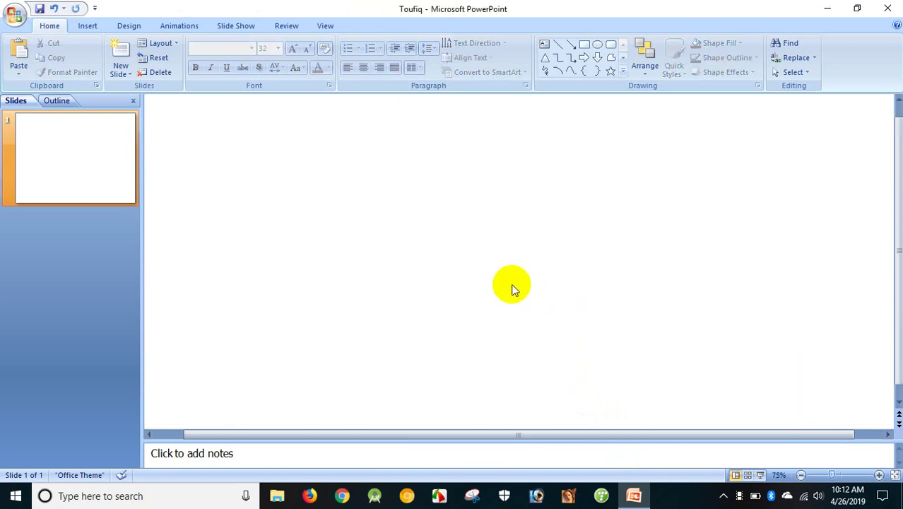
# - Paste the red rose bouquet picture onto the slide
pyautogui.scroll(-5, 513, 283)
pyautogui.scroll(1, 513, 278)
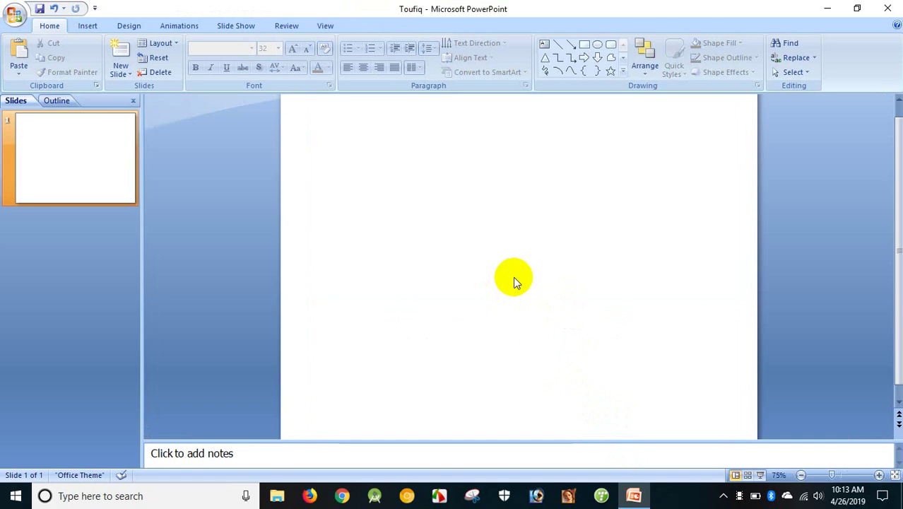
pyautogui.rightClick(475, 162)
pyautogui.click(507, 199)
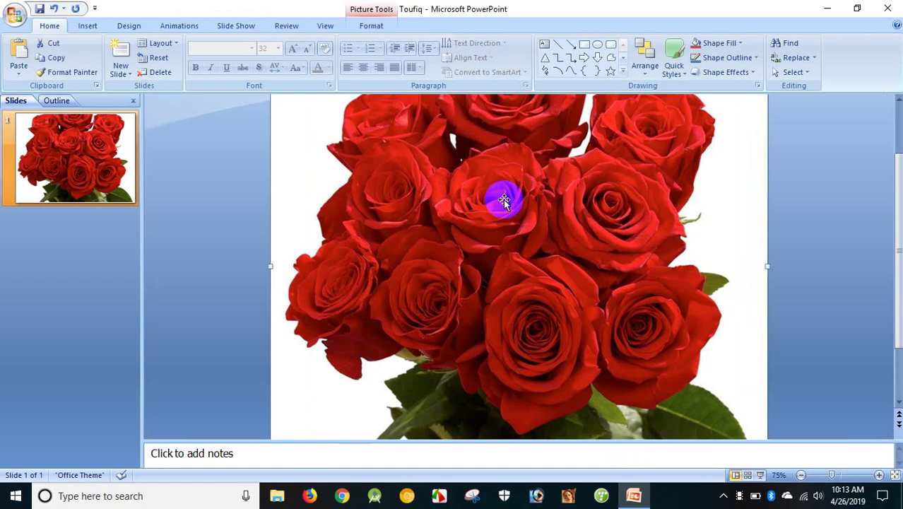
pyautogui.keyDown('ctrl'); pyautogui.scroll(-5, 579, 203); pyautogui.keyUp('ctrl')
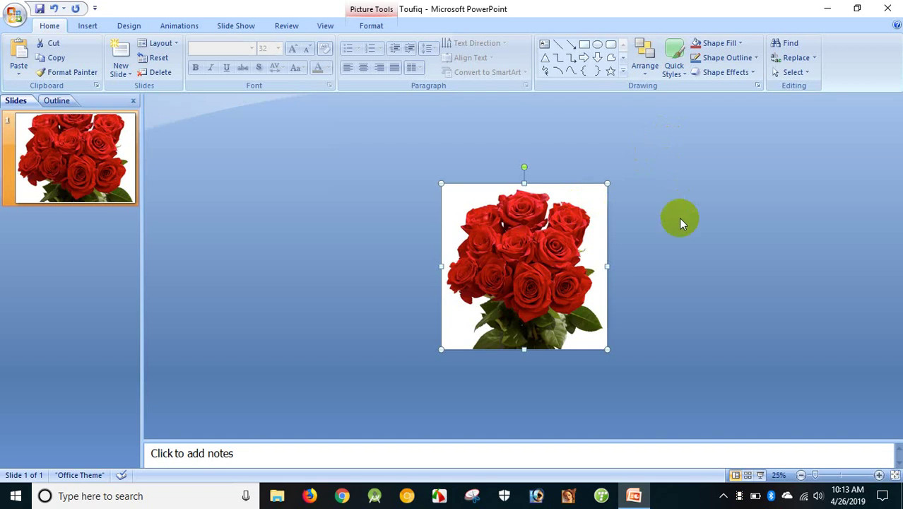
pyautogui.scroll(3, 678, 218)
pyautogui.scroll(-3, 678, 217)
pyautogui.scroll(-2, 679, 218)
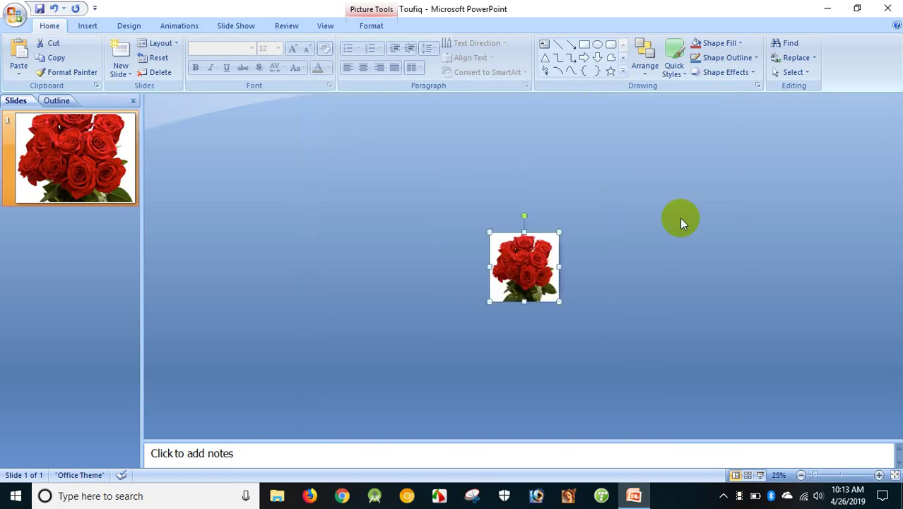
pyautogui.scroll(5, 681, 222)
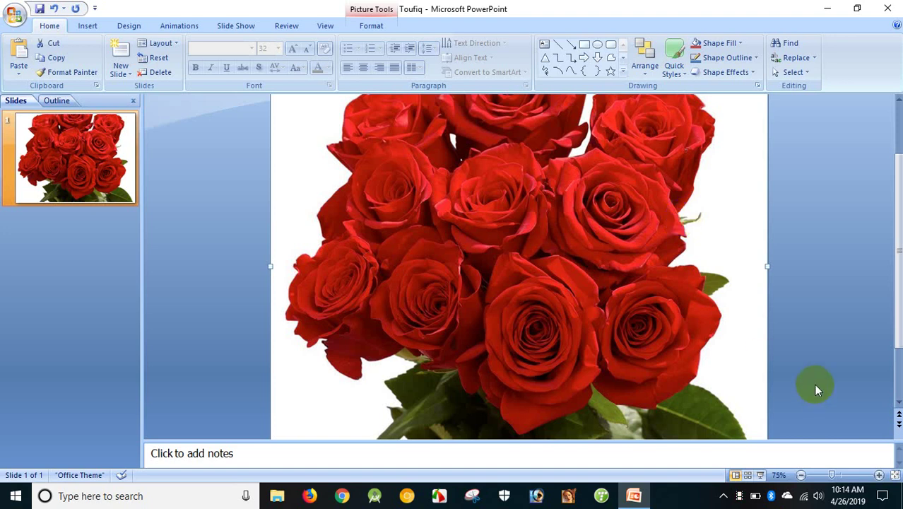
# - Scale down the rose picture so the full bouquet, down to its green leaves, shows
pyautogui.scroll(-4, 678, 359)
pyautogui.scroll(3, 679, 361)
pyautogui.scroll(1, 679, 361)
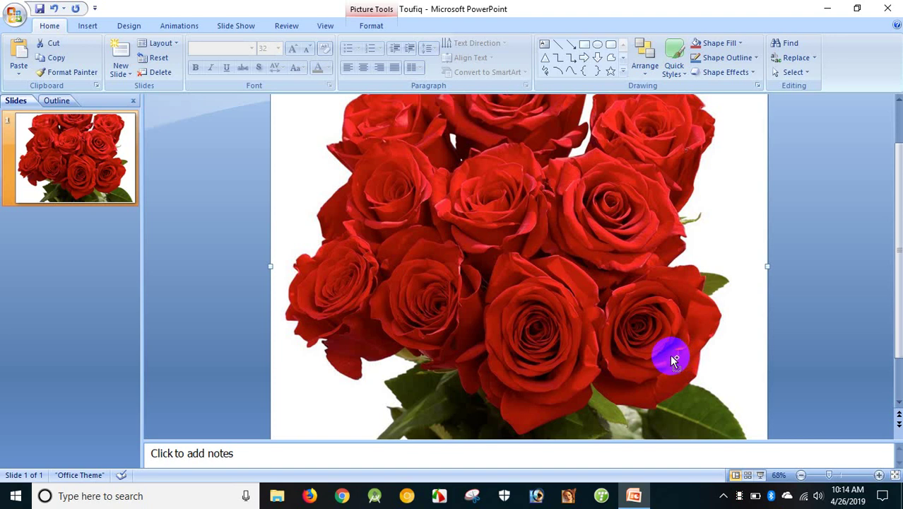
pyautogui.scroll(-7, 677, 359)
pyautogui.scroll(7, 668, 353)
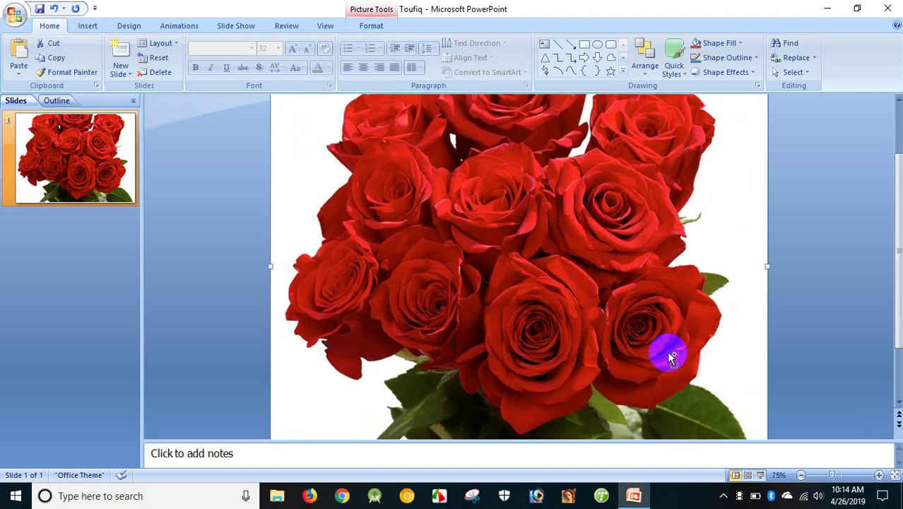
pyautogui.scroll(-1, 670, 357)
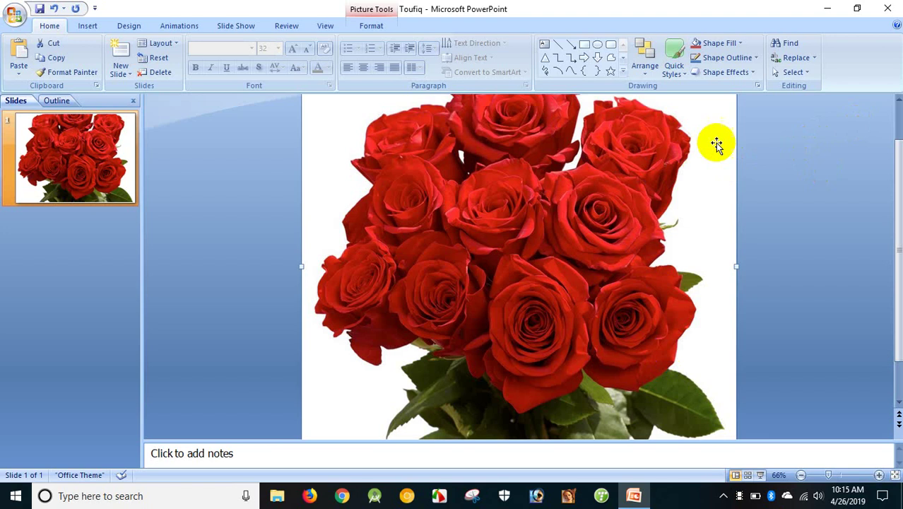
pyautogui.scroll(10, 626, 224)
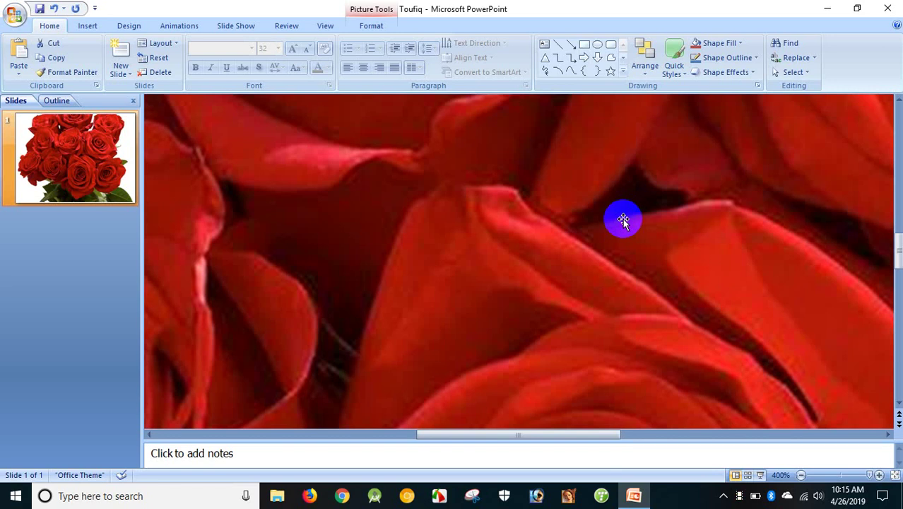
pyautogui.scroll(-10, 623, 217)
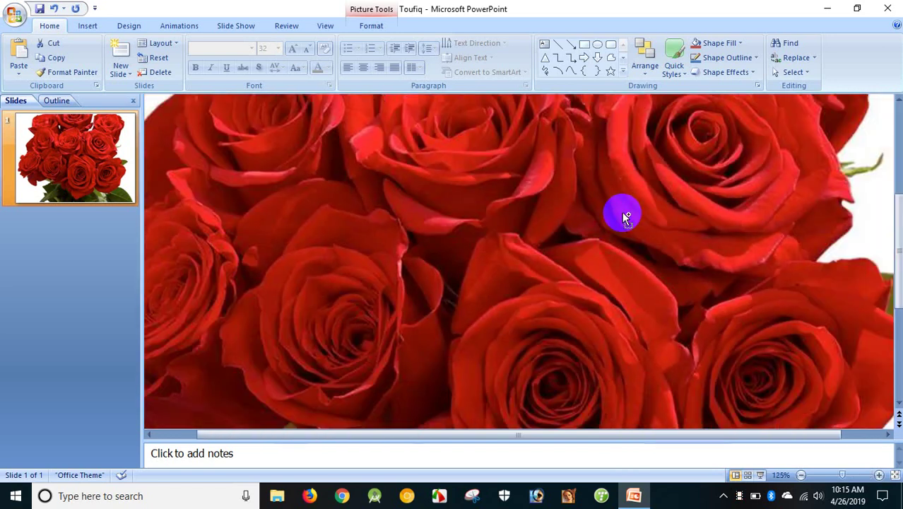
pyautogui.scroll(3, 622, 211)
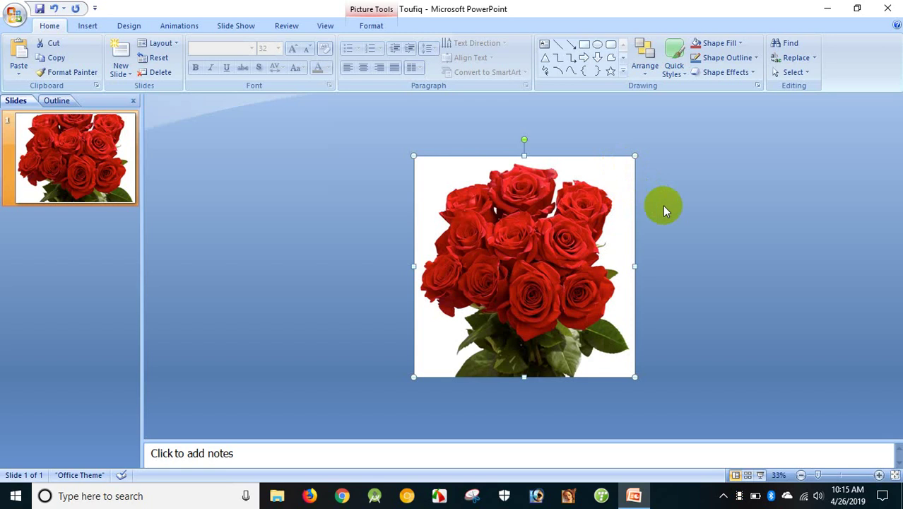
pyautogui.keyDown('ctrl'); pyautogui.scroll(9, 661, 205); pyautogui.keyUp('ctrl')
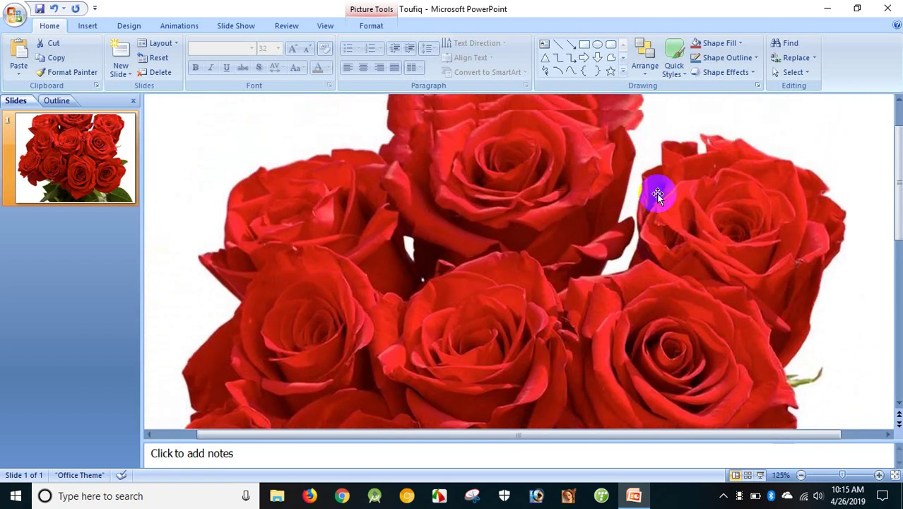
pyautogui.scroll(3, 313, 284)
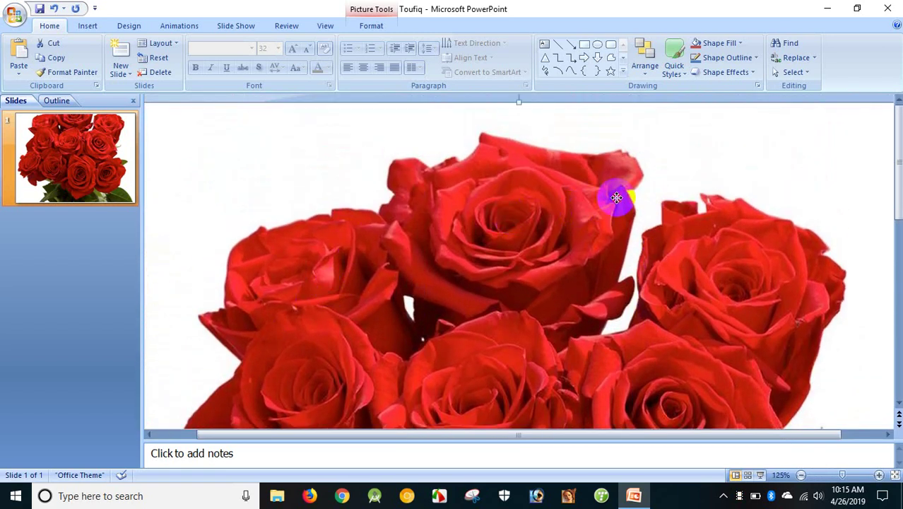
pyautogui.scroll(-3, 520, 264)
pyautogui.scroll(-3, 591, 240)
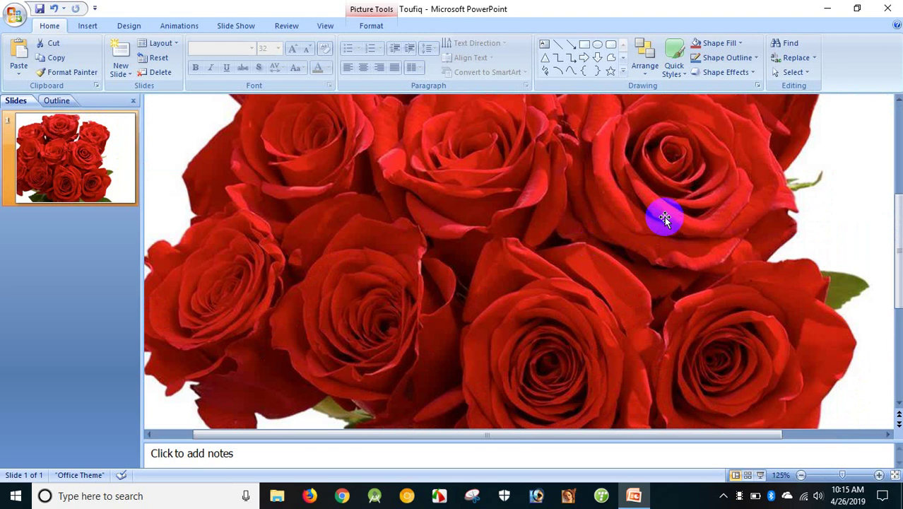
pyautogui.scroll(2, 667, 216)
pyautogui.scroll(2, 729, 393)
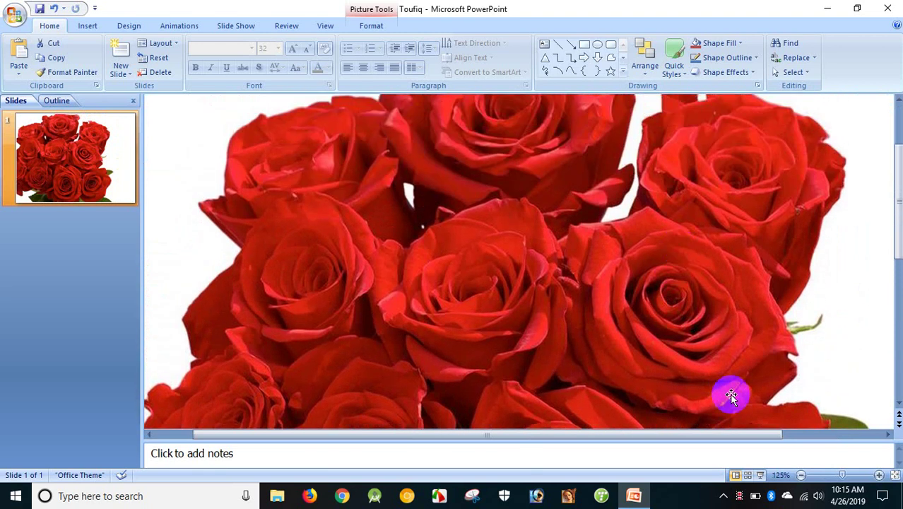
pyautogui.click(863, 436)
pyautogui.scroll(1, 707, 375)
pyautogui.scroll(1, 707, 375)
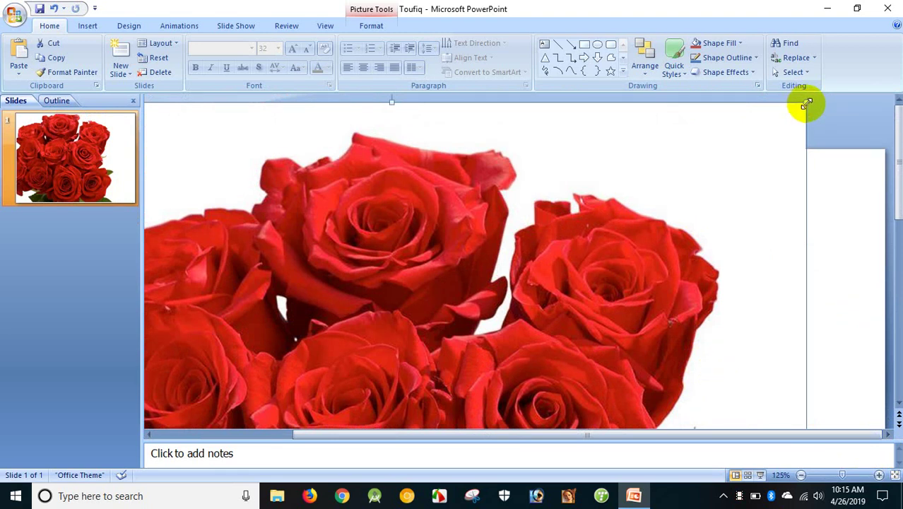
pyautogui.scroll(-3, 768, 197)
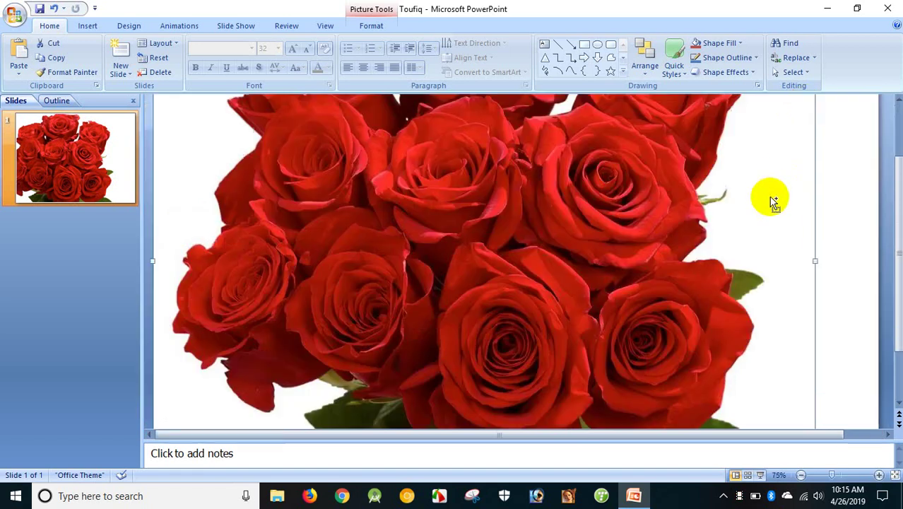
pyautogui.scroll(-5, 769, 197)
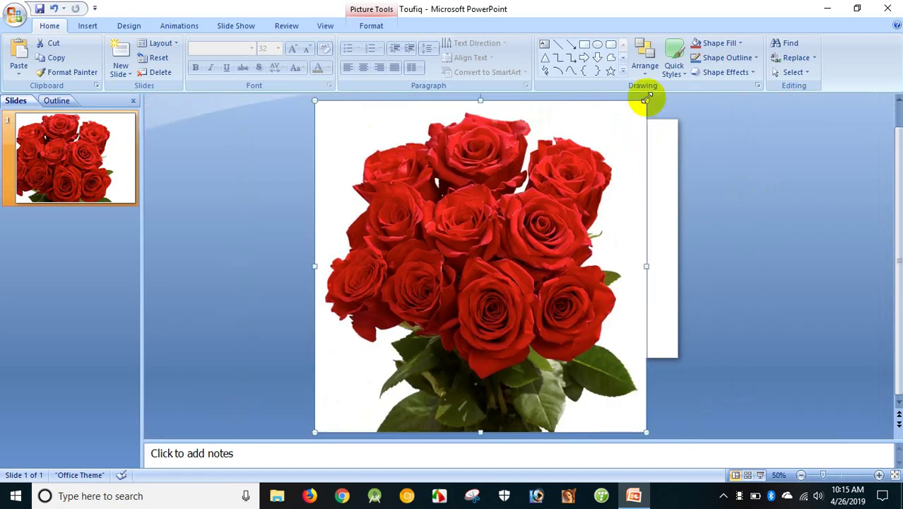
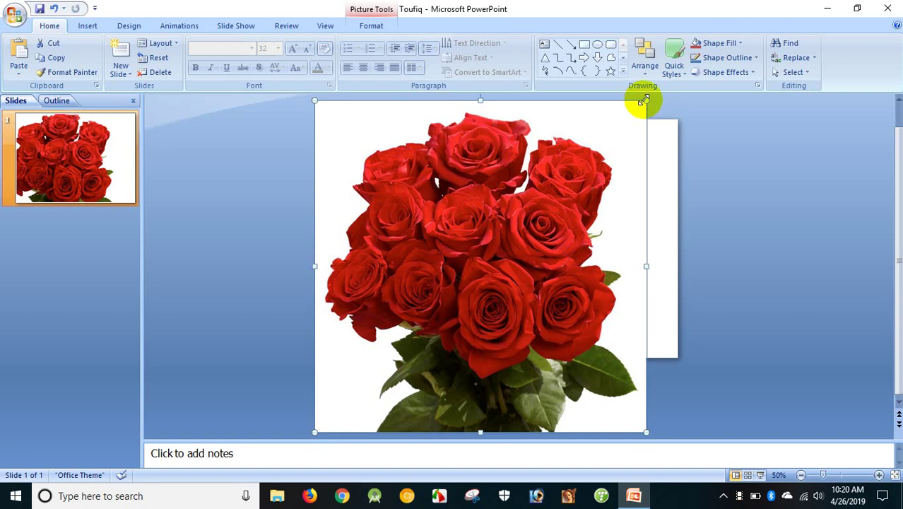
# - Shrink the rose bouquet picture from its top-right corner, keeping the bottom-left corner anchored
pyautogui.moveTo(643, 99); pyautogui.dragTo(543, 211)
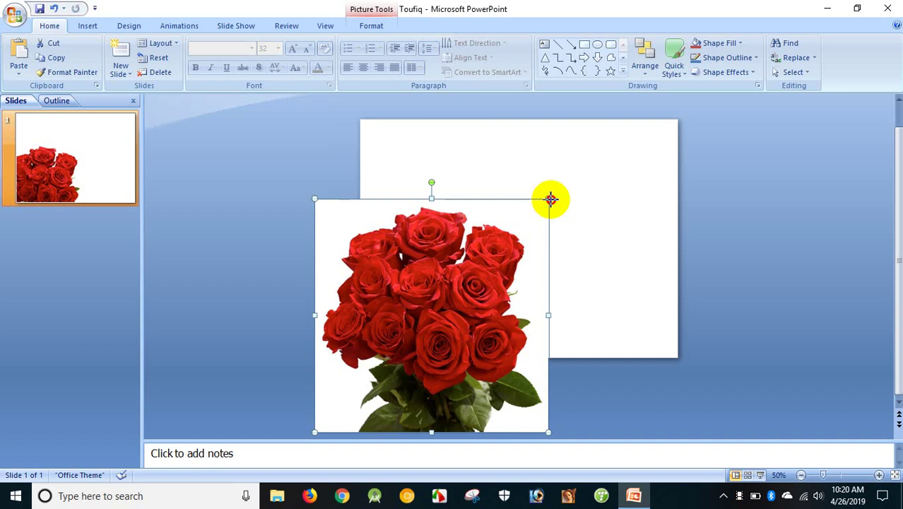
# - Reduce the rose bouquet from its top-right corner to about two-thirds of its previous width
pyautogui.moveTo(549, 204)
pyautogui.mouseDown()
pyautogui.moveTo(547, 214)
pyautogui.moveTo(570, 219)
pyautogui.mouseUp()
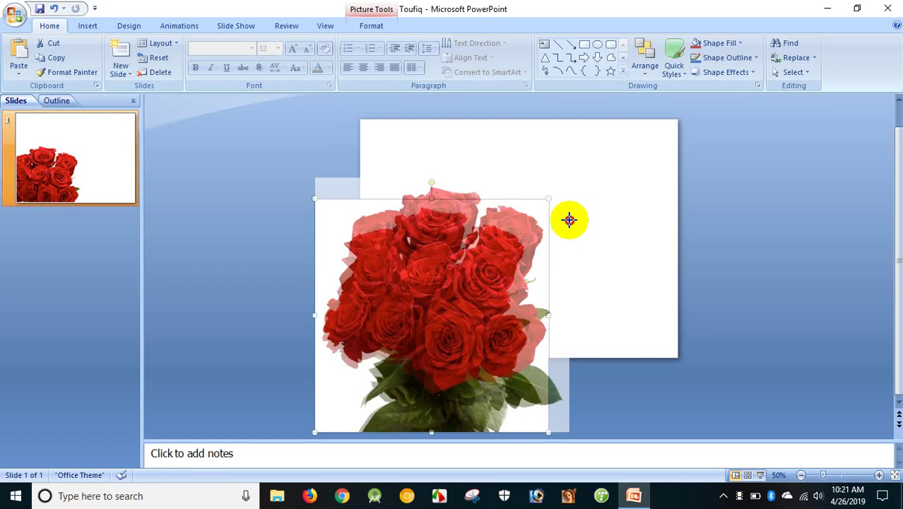
pyautogui.moveTo(570, 220)
pyautogui.mouseDown()
pyautogui.moveTo(558, 208)
pyautogui.moveTo(544, 213)
pyautogui.mouseUp()
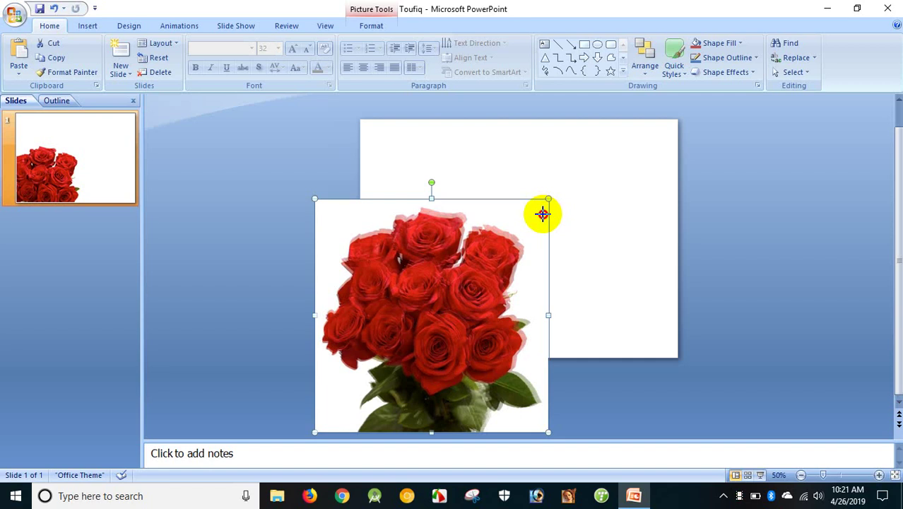
pyautogui.moveTo(542, 214); pyautogui.dragTo(549, 219)
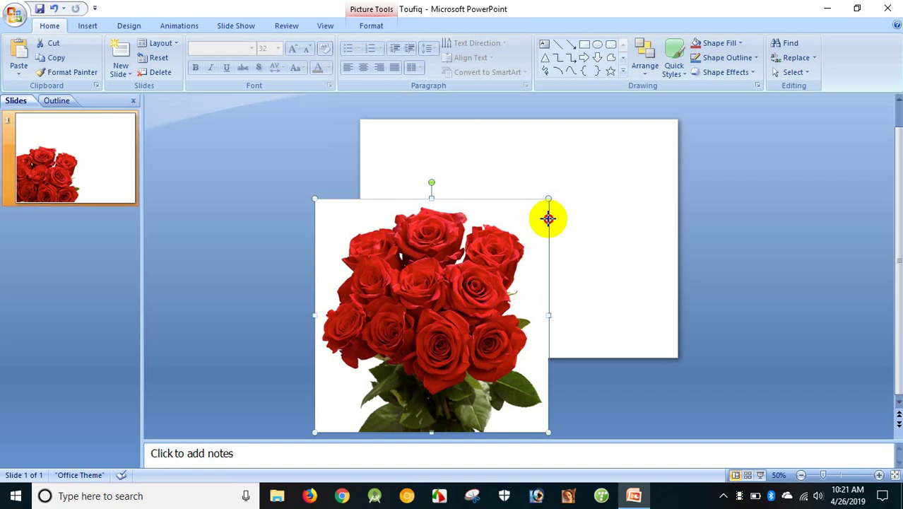
pyautogui.moveTo(548, 219); pyautogui.dragTo(468, 303)
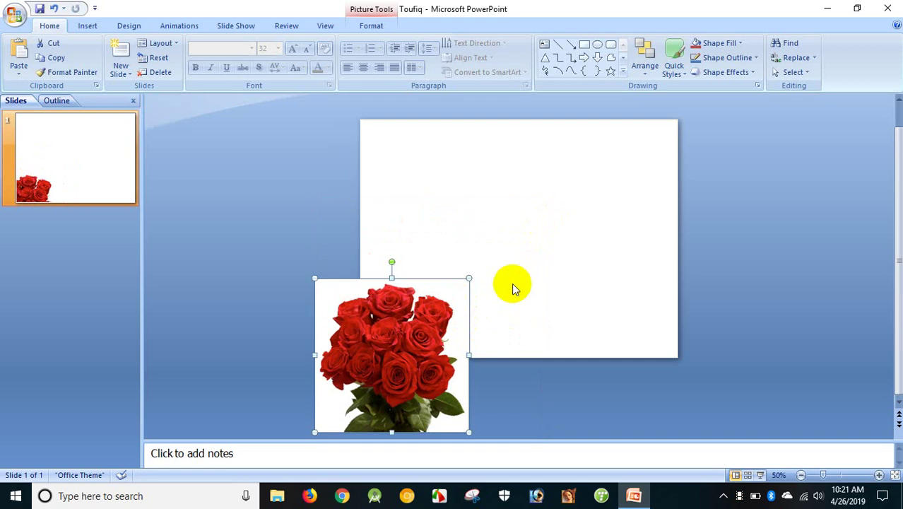
# - Move the rose bouquet picture fully inside the slide, centred in its lower part
pyautogui.click(417, 352)
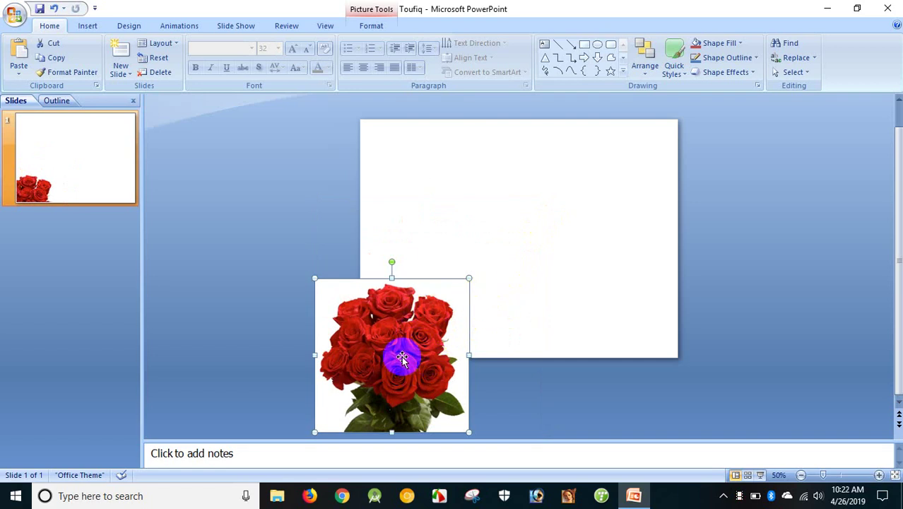
pyautogui.moveTo(401, 357)
pyautogui.mouseDown()
pyautogui.moveTo(556, 226)
pyautogui.moveTo(547, 226)
pyautogui.mouseUp()
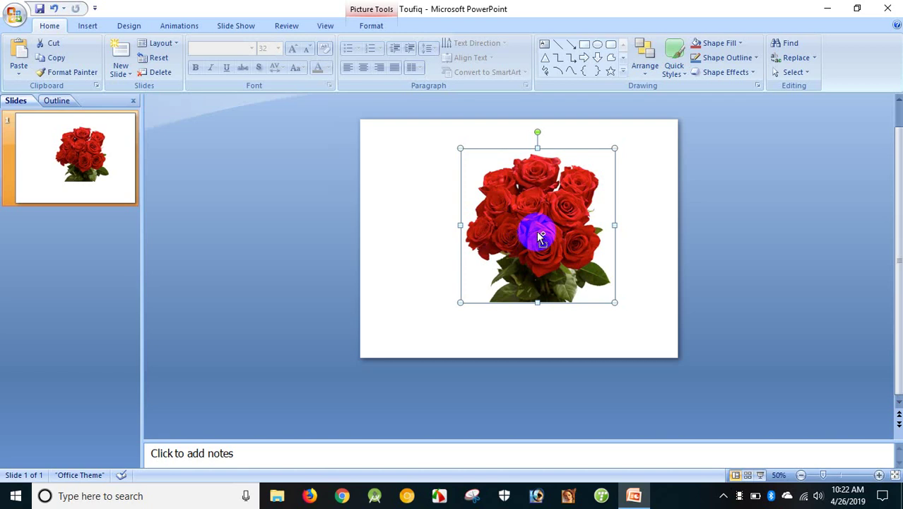
pyautogui.scroll(2, 541, 237)
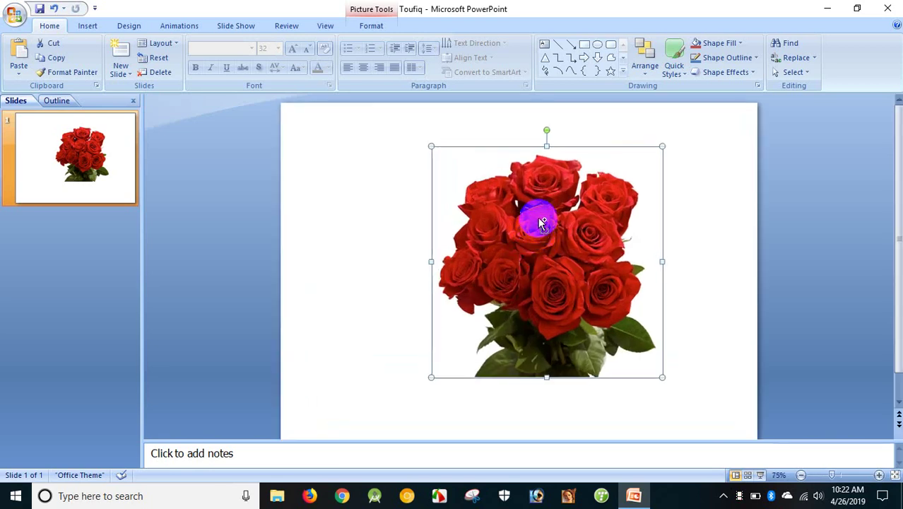
pyautogui.scroll(-1, 540, 226)
pyautogui.moveTo(553, 255)
pyautogui.mouseDown()
pyautogui.moveTo(476, 194)
pyautogui.moveTo(527, 277)
pyautogui.mouseUp()
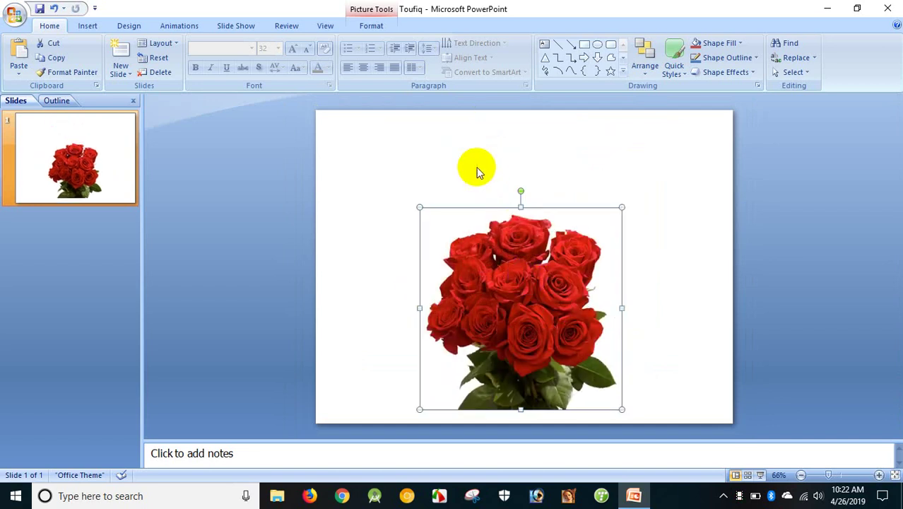
pyautogui.click(476, 164)
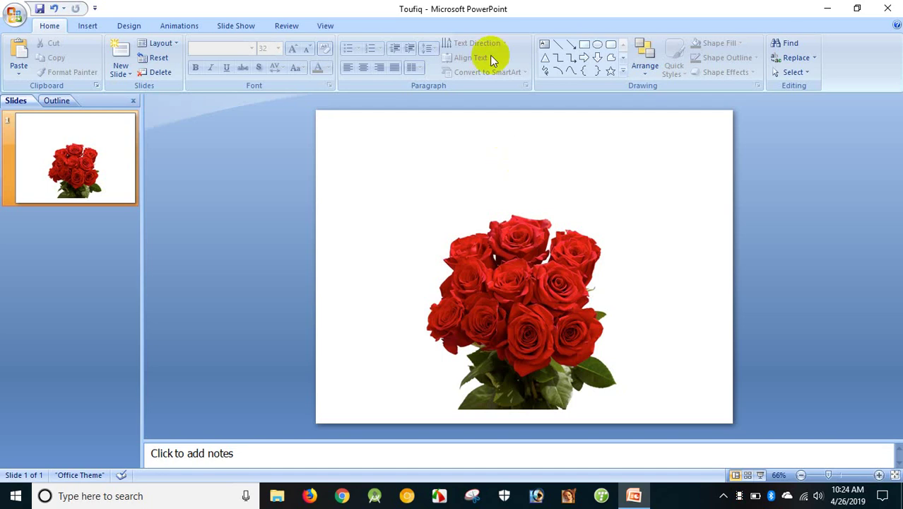
# - Clear the rose picture selection and show the Insert ribbon commands
pyautogui.click(569, 258)
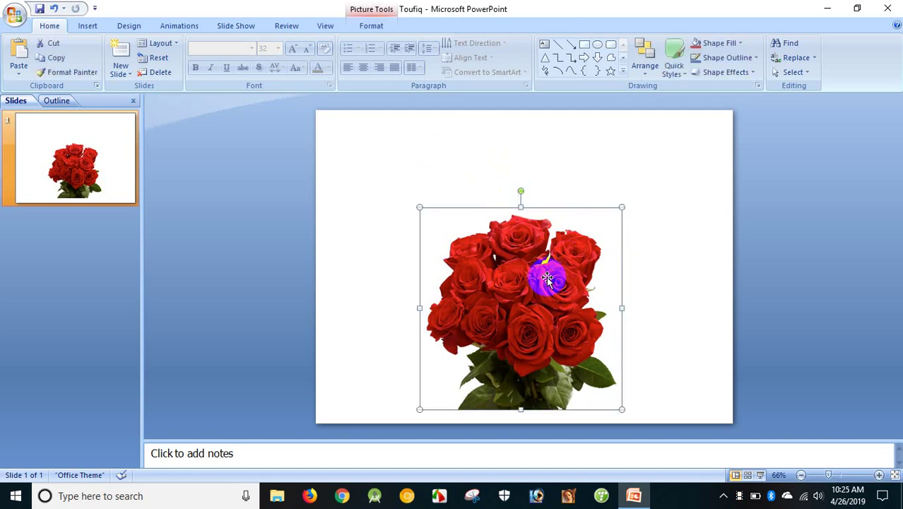
pyautogui.click(540, 173)
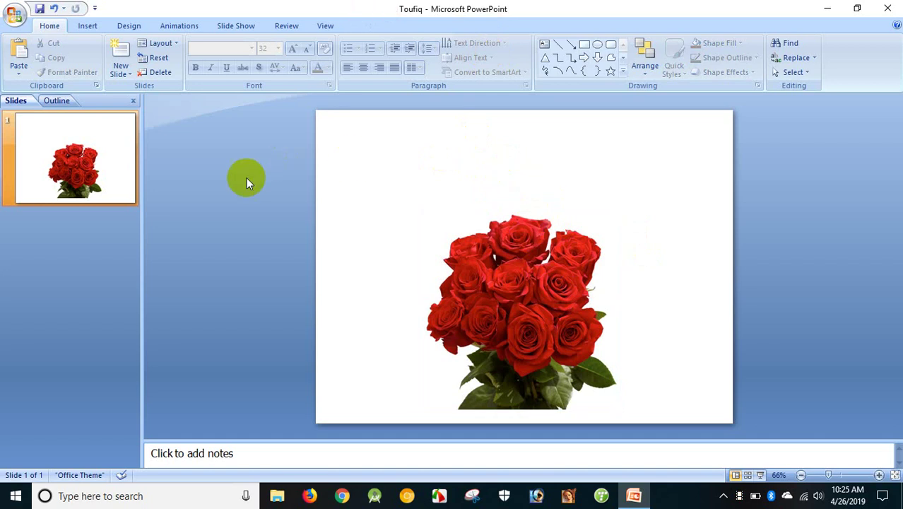
pyautogui.click(92, 26)
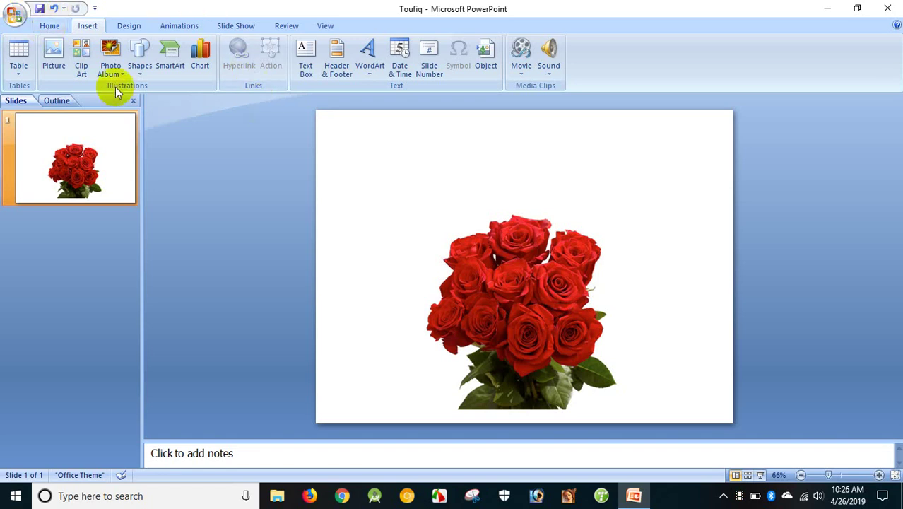
# - Open the Shapes gallery from the Insert ribbon
pyautogui.click(138, 62)
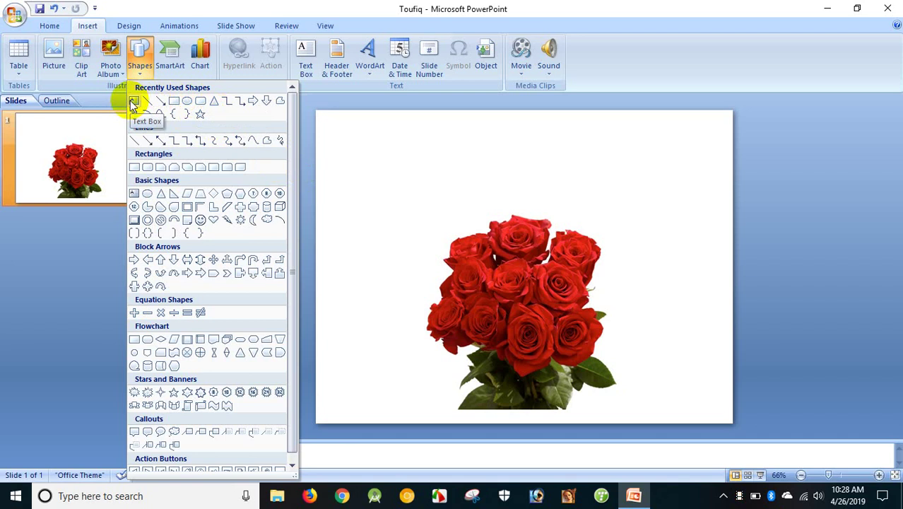
# - Draw a wide text box across the top of the slide above the roses
pyautogui.click(133, 102)
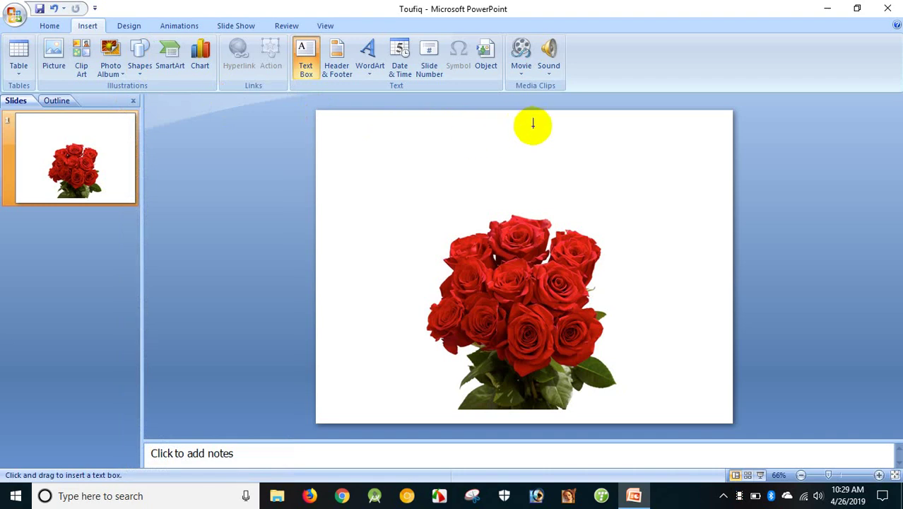
pyautogui.click(365, 127)
pyautogui.moveTo(379, 133); pyautogui.dragTo(698, 191)
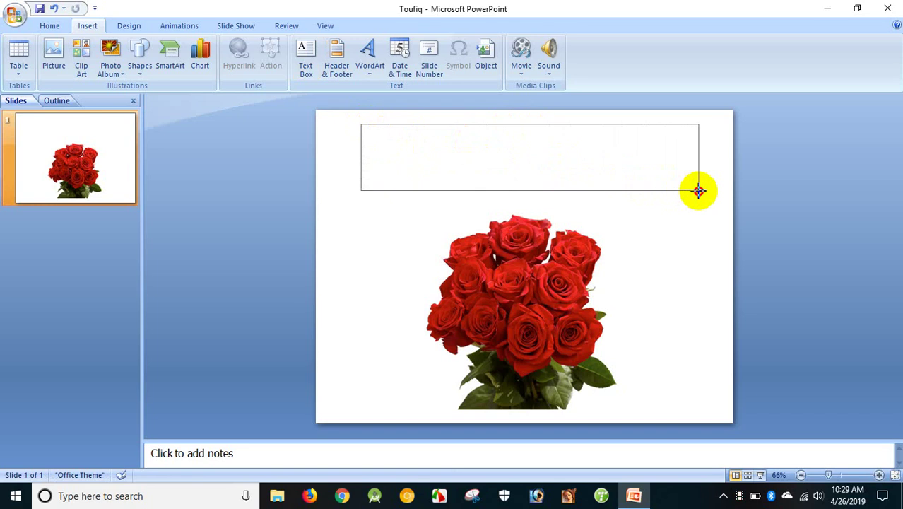
pyautogui.moveTo(699, 191); pyautogui.dragTo(702, 190)
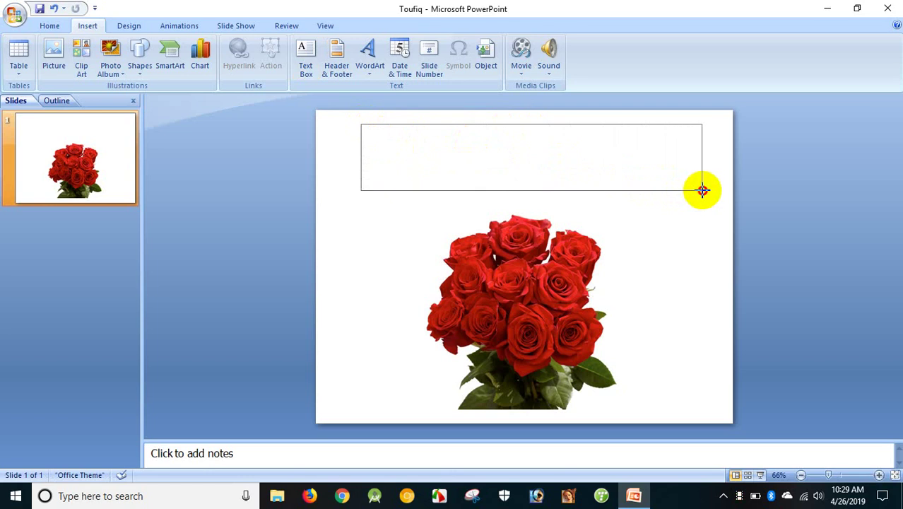
pyautogui.moveTo(702, 190); pyautogui.dragTo(706, 190)
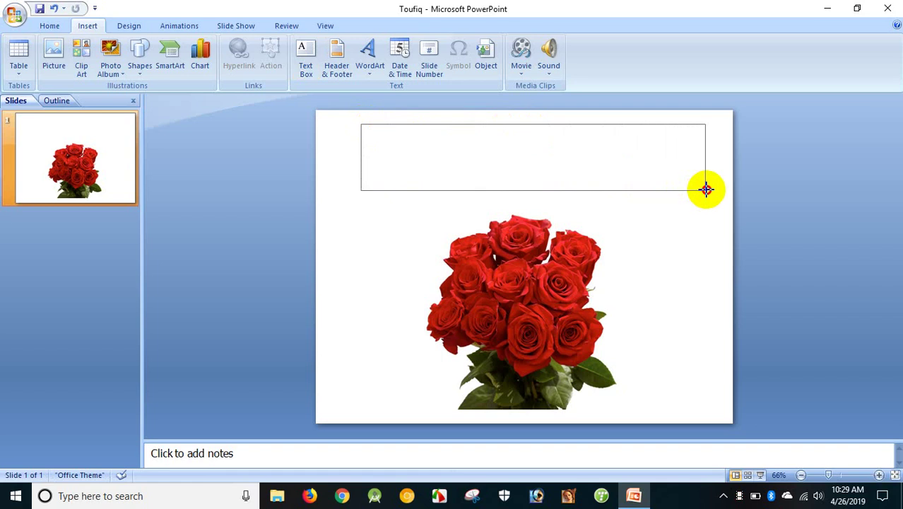
pyautogui.moveTo(706, 190)
pyautogui.mouseDown()
pyautogui.moveTo(673, 184)
pyautogui.moveTo(675, 168)
pyautogui.mouseUp()
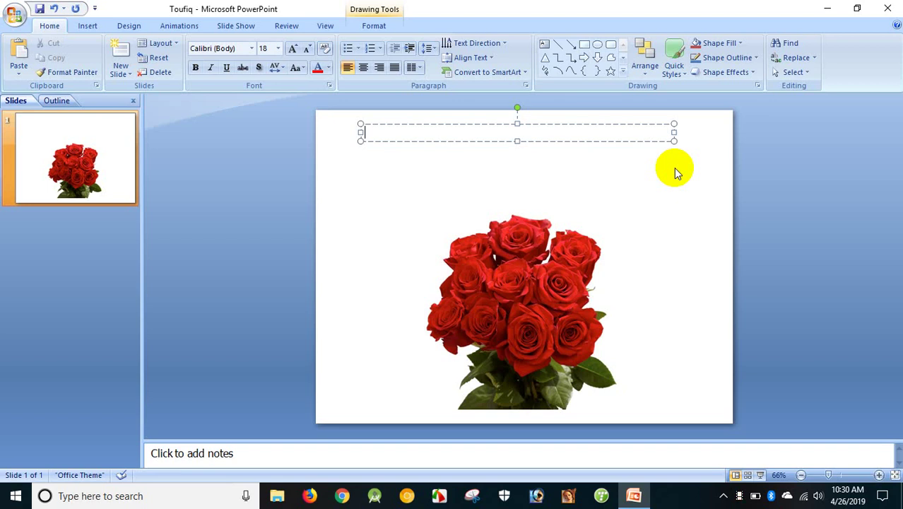
# - Enter 'Welcome' in the top text box and remove the accidentally pasted roses picture
pyautogui.press('Escape')
pyautogui.rightClick(639, 136)
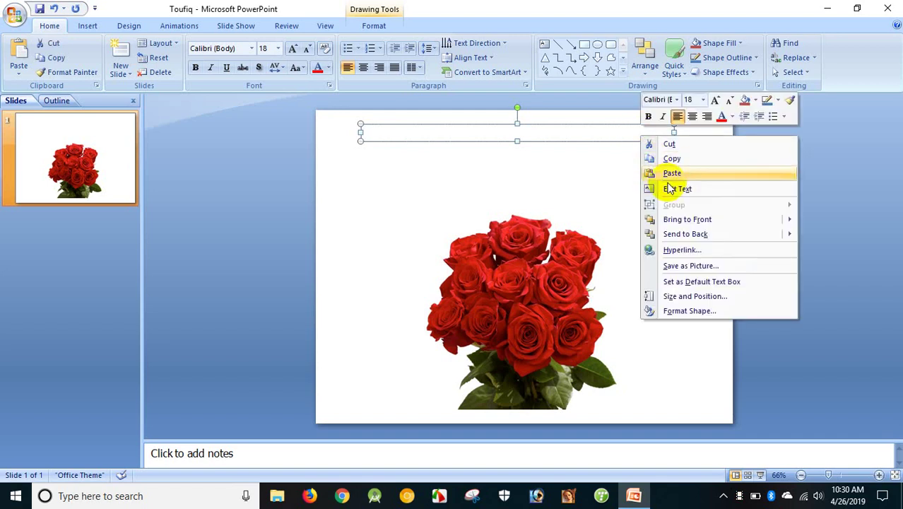
pyautogui.click(671, 188)
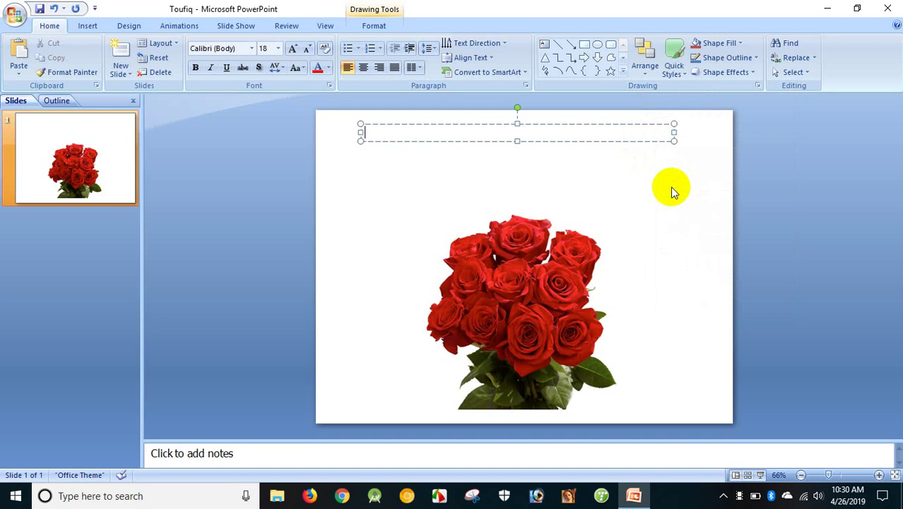
pyautogui.write('Welc')
pyautogui.write('ome')
pyautogui.hotkey('ctrl', 'v')
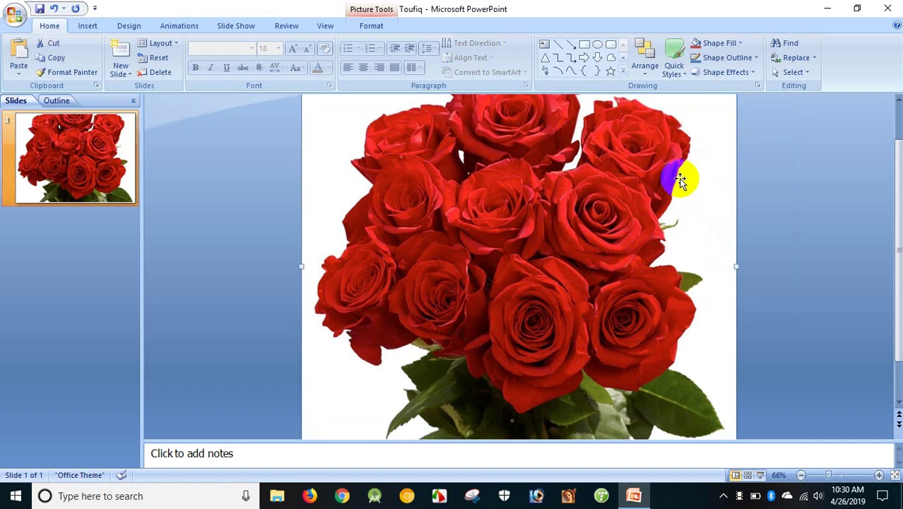
pyautogui.scroll(2, 677, 183)
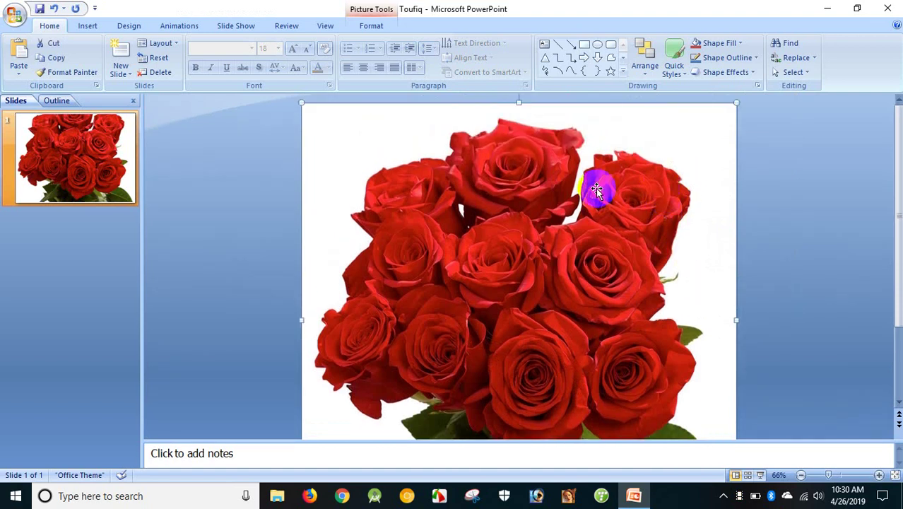
pyautogui.press('Delete')
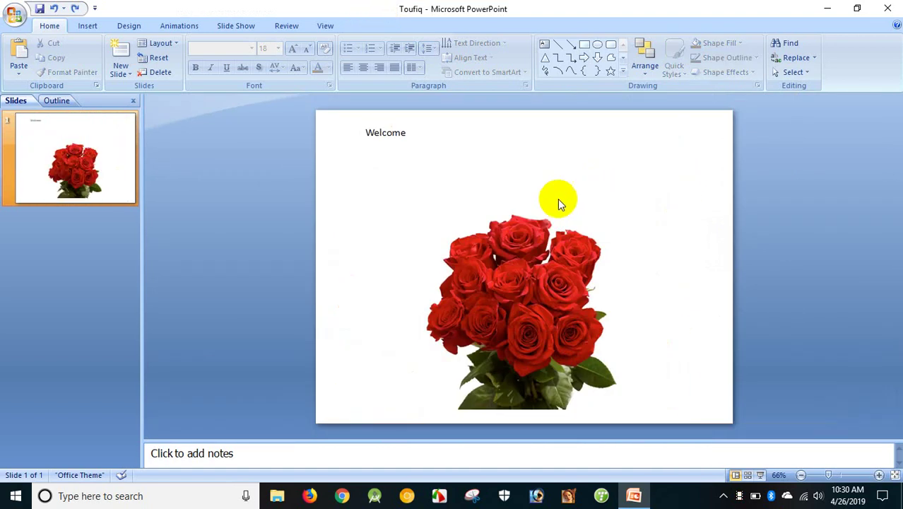
pyautogui.click(398, 139)
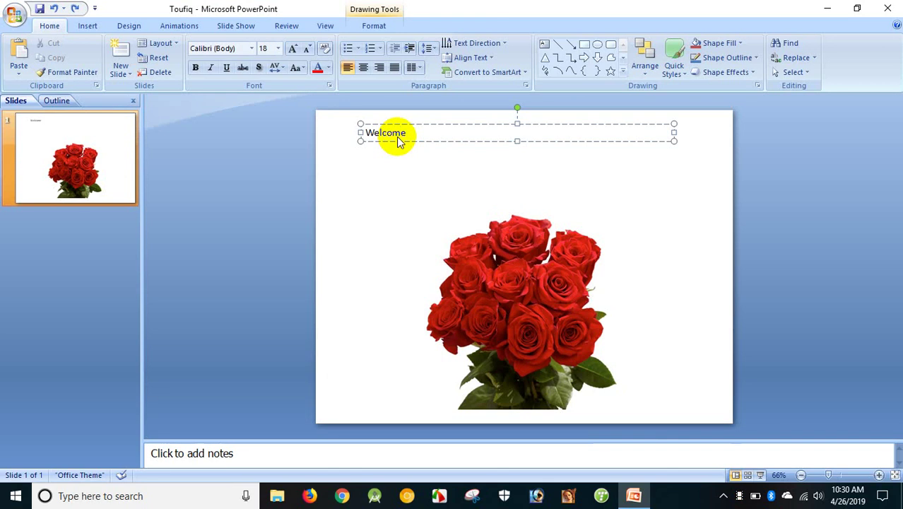
# - Set the Welcome text to the SutonnyMJ font and enlarge it to 88 pt
pyautogui.doubleClick(398, 139)
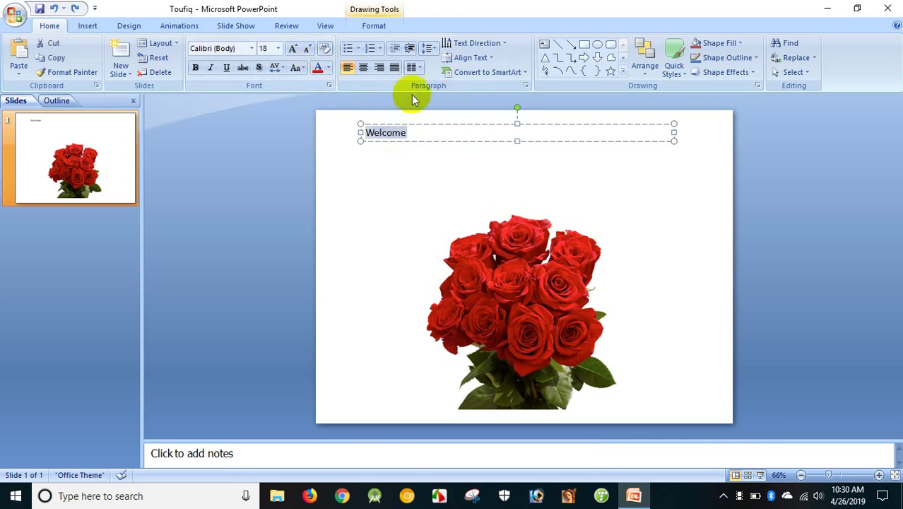
pyautogui.click(233, 49)
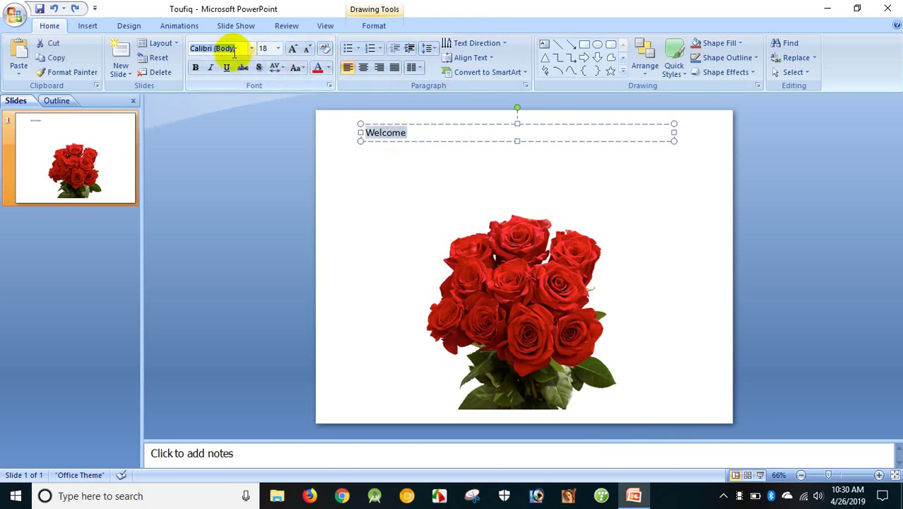
pyautogui.write('Stu')
pyautogui.press('BackSpace')
pyautogui.press('BackSpace')
pyautogui.write('ub')
pyautogui.write('tonnyM')
pyautogui.write('J')
pyautogui.press('Return')
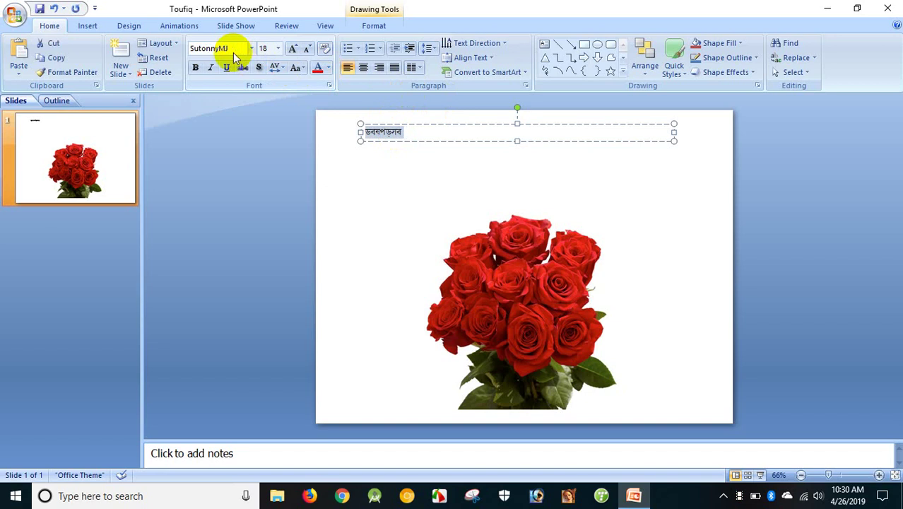
pyautogui.hotkey('ctrl', 'shift', '.')
pyautogui.hotkey('ctrl', 'shift', '.')
pyautogui.hotkey('ctrl', 'shift', '.')
pyautogui.hotkey('ctrl', 'shift', '.')
pyautogui.hotkey('ctrl', 'shift', '.')
pyautogui.hotkey('ctrl', 'shift', '.')
pyautogui.hotkey('ctrl', 'shift', '.')
pyautogui.hotkey('ctrl', 'shift', '.')
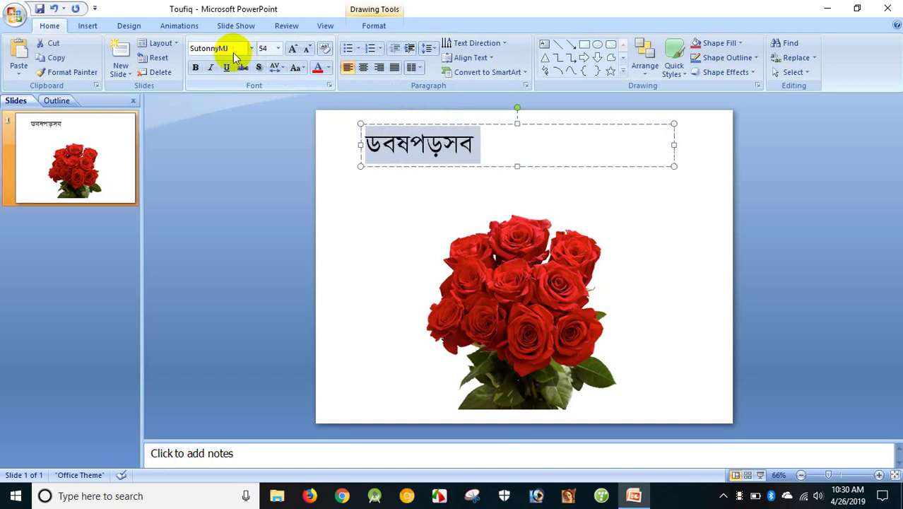
pyautogui.hotkey('ctrl', 'shift', '.')
pyautogui.hotkey('ctrl', 'shift', '.')
pyautogui.hotkey('ctrl', 'shift', '.')
pyautogui.hotkey('ctrl', 'shift', '.')
pyautogui.hotkey('ctrl', 'shift', '.')
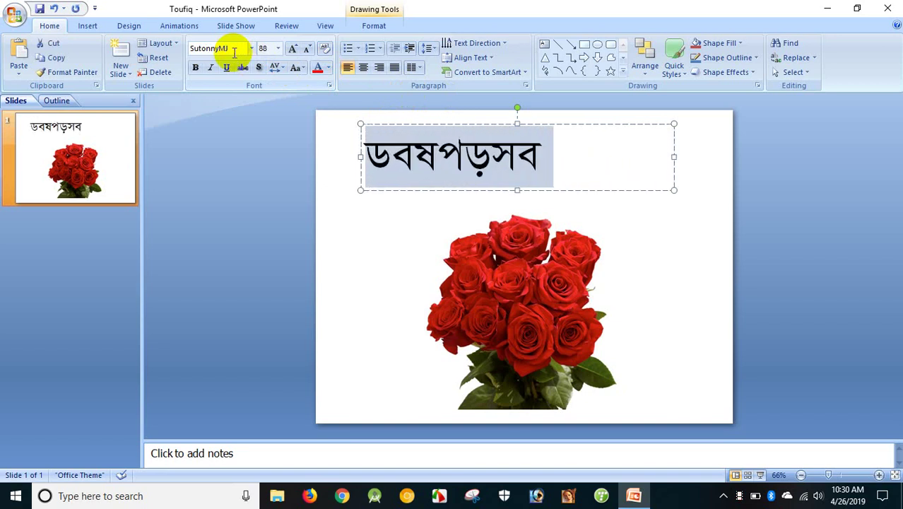
# - Type the Bengali greeting সবাইকে ফুলেল শুভেচ্ছা as the title using SutonnyMJ keystrokes
pyautogui.write('MevB‡K')
pyautogui.press('BackSpace')
pyautogui.press('BackSpace')
pyautogui.press('BackSpace')
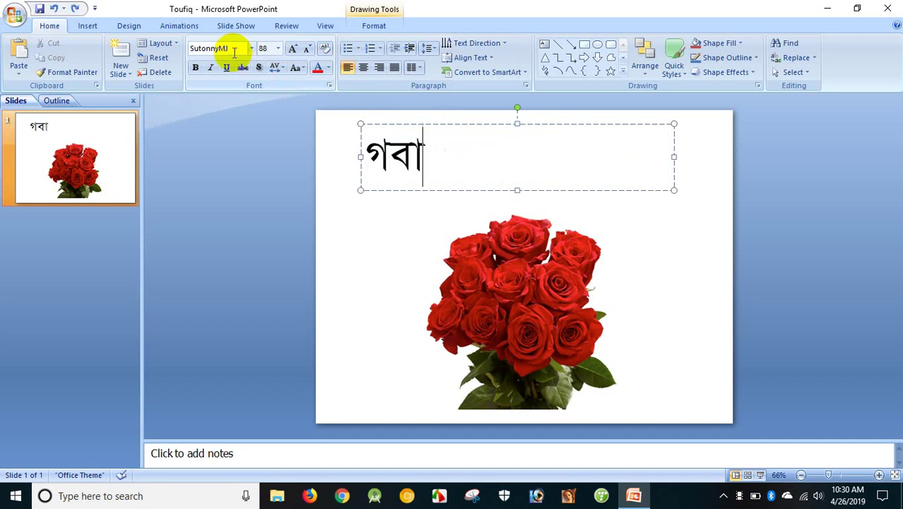
pyautogui.write('w')
pyautogui.press('BackSpace')
pyautogui.press('BackSpace')
pyautogui.press('BackSpace')
pyautogui.write('mev')
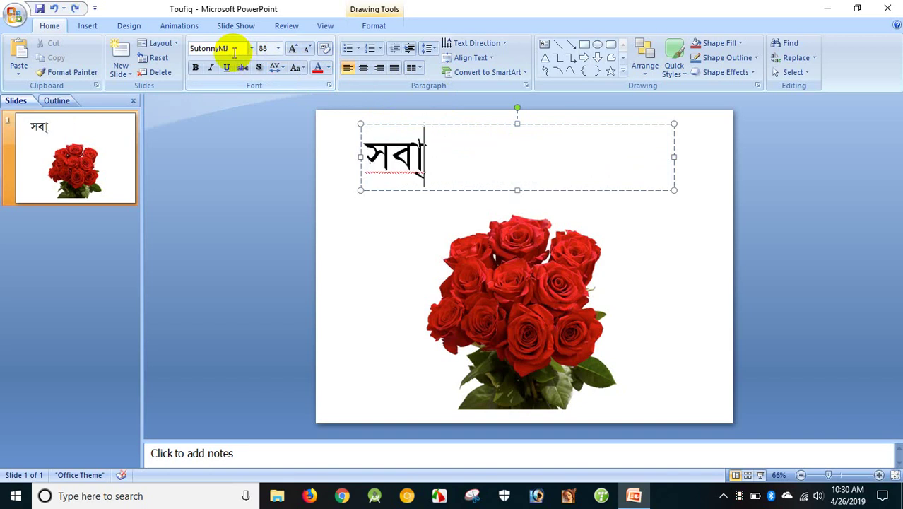
pyautogui.press('BackSpace')
pyautogui.press('BackSpace')
pyautogui.press('BackSpace')
pyautogui.write('MevB')
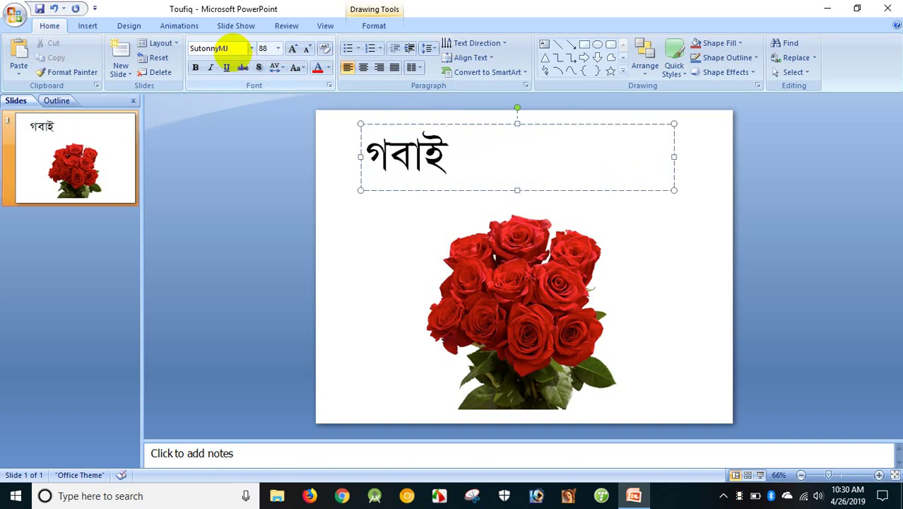
pyautogui.write('‡K')
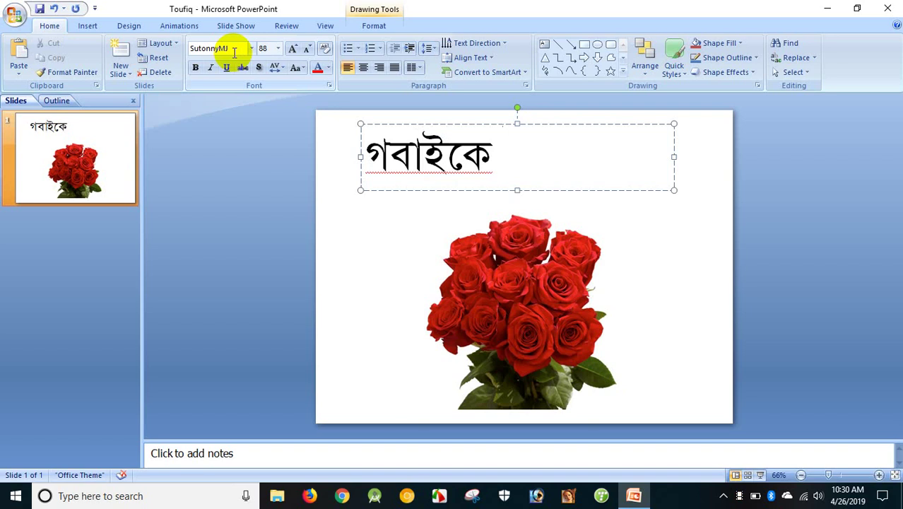
pyautogui.write(' d')
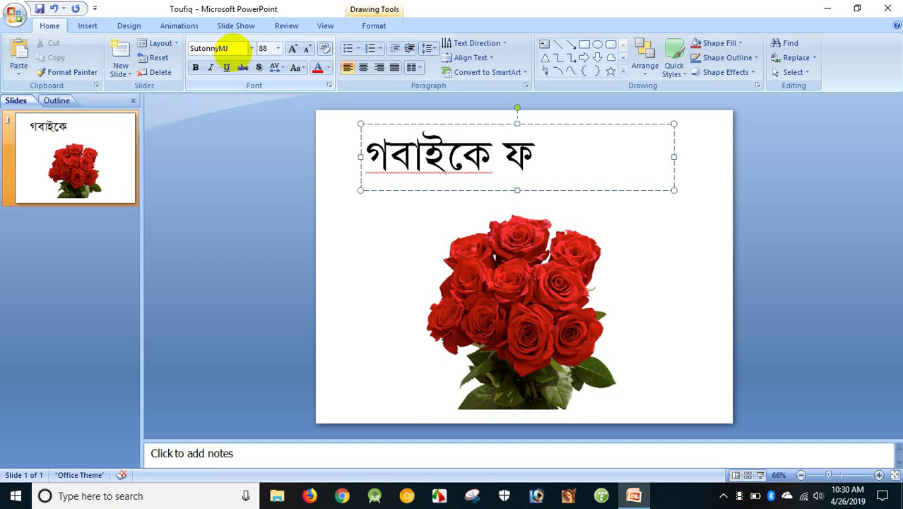
pyautogui.write('y‡j‡j ky')
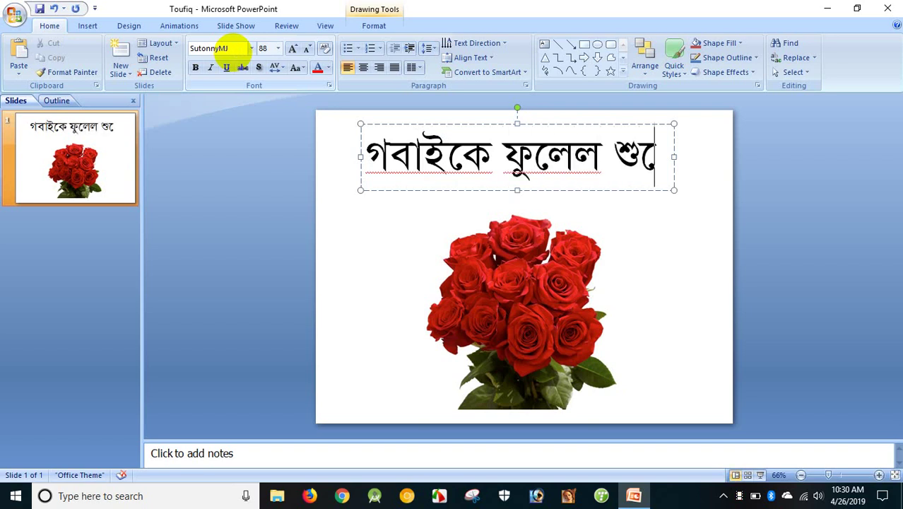
pyautogui.write('‡e”Qv')
# - Shrink the whole title to 72 pt so it fits on one line
pyautogui.hotkey('ctrl', 'a')
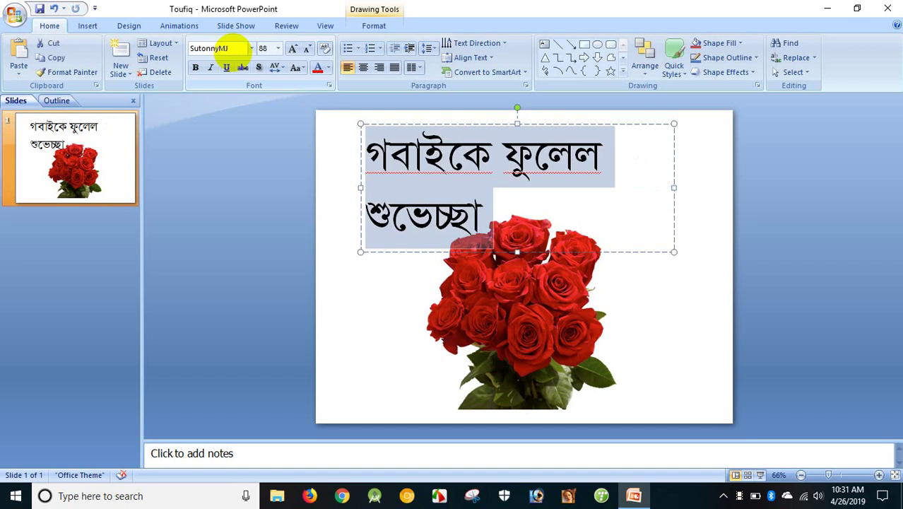
pyautogui.hotkey('ctrl', 'shift', ',')
pyautogui.hotkey('ctrl', 'shift', ',')
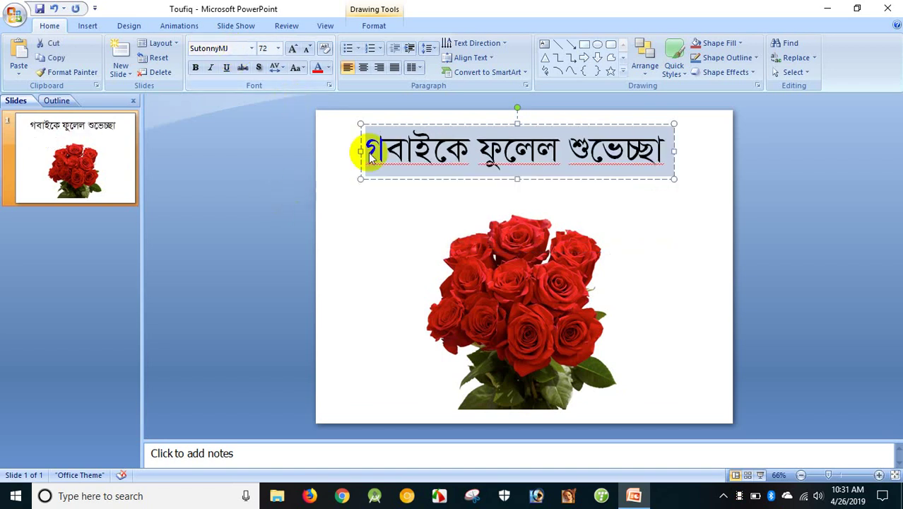
pyautogui.moveTo(381, 148); pyautogui.dragTo(357, 149)
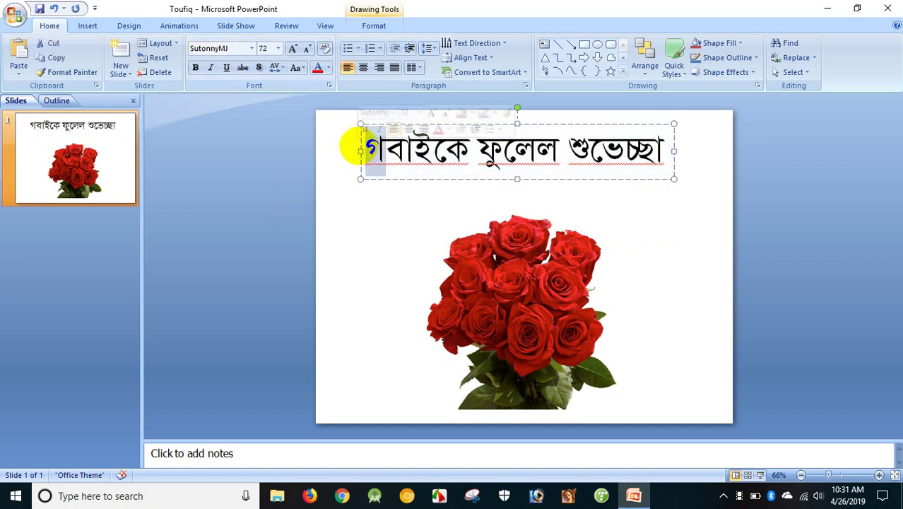
# - Correct the title's first letter and nudge the rose picture up slightly
pyautogui.write('m')
pyautogui.click(425, 222)
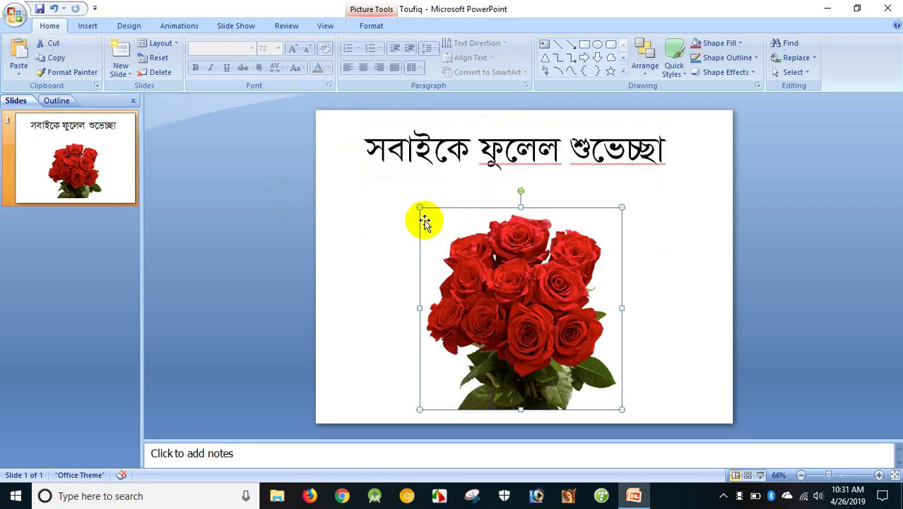
pyautogui.click(678, 245)
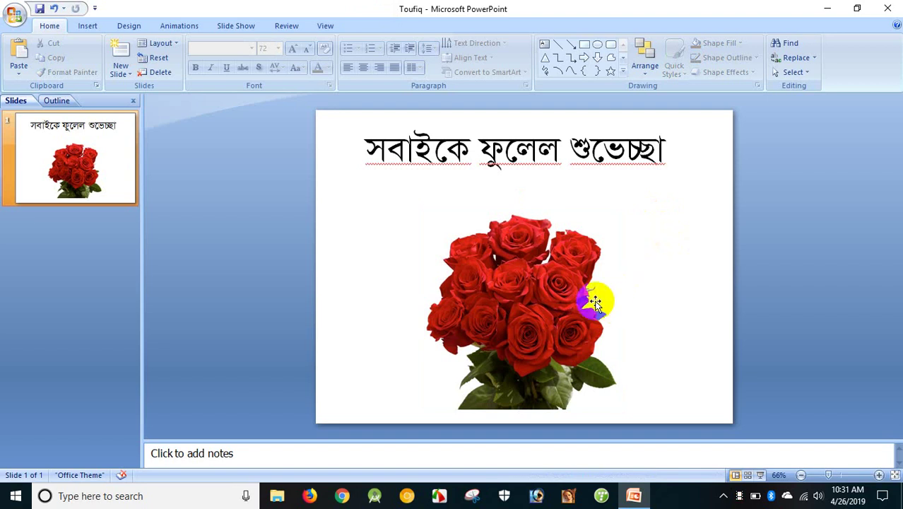
pyautogui.moveTo(593, 301); pyautogui.dragTo(590, 287)
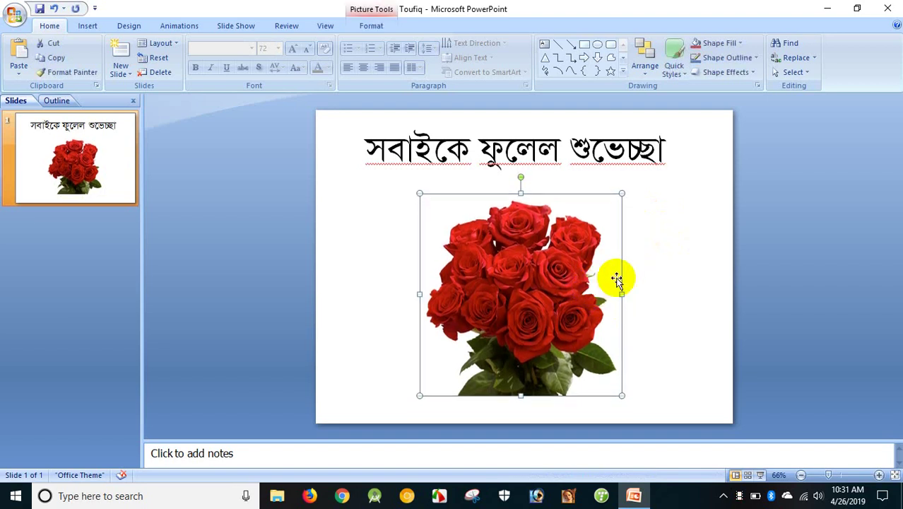
pyautogui.click(684, 261)
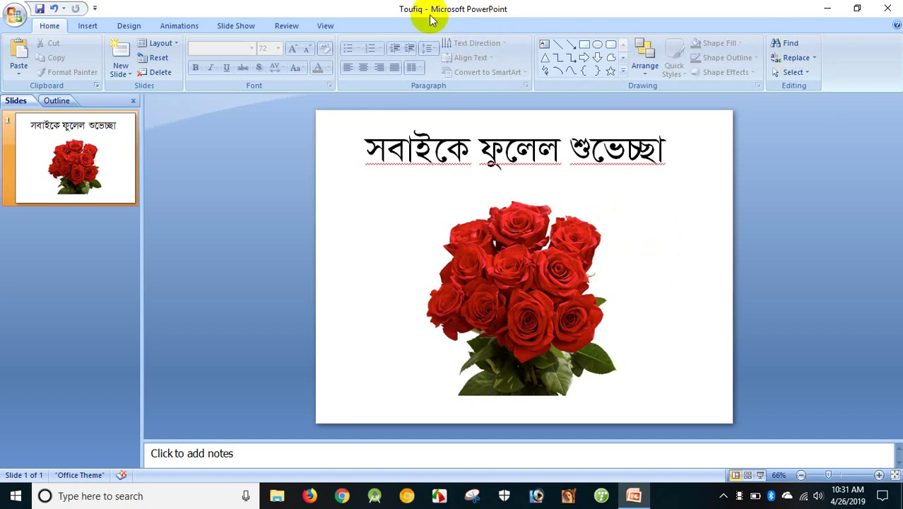
# - Select the Bengali title box and bring up its Drawing Tools Format options
pyautogui.click(529, 246)
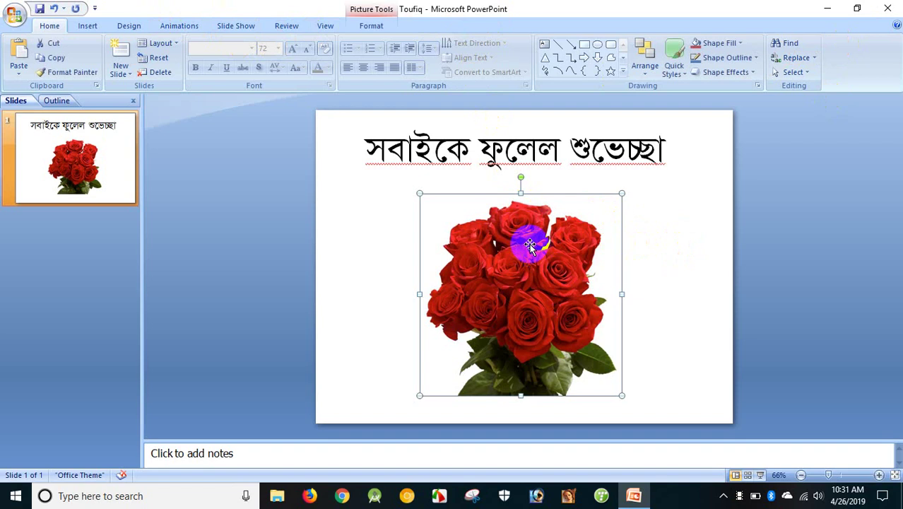
pyautogui.click(485, 151)
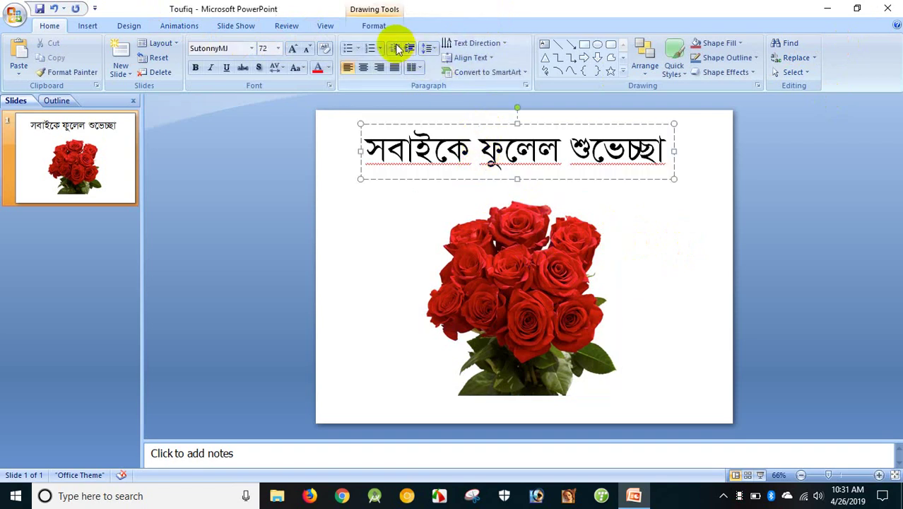
pyautogui.click(374, 26)
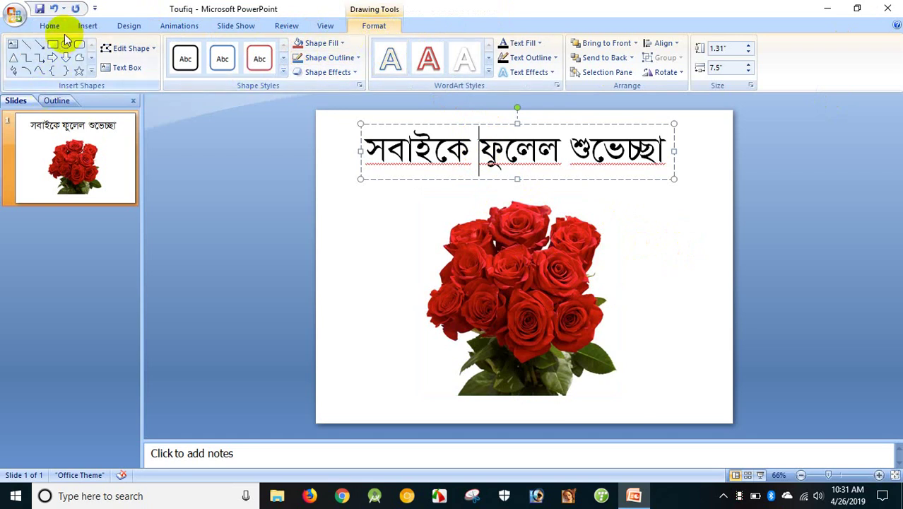
# - Switch the ribbon to the Animations tab for the rose bouquet slide
pyautogui.click(169, 27)
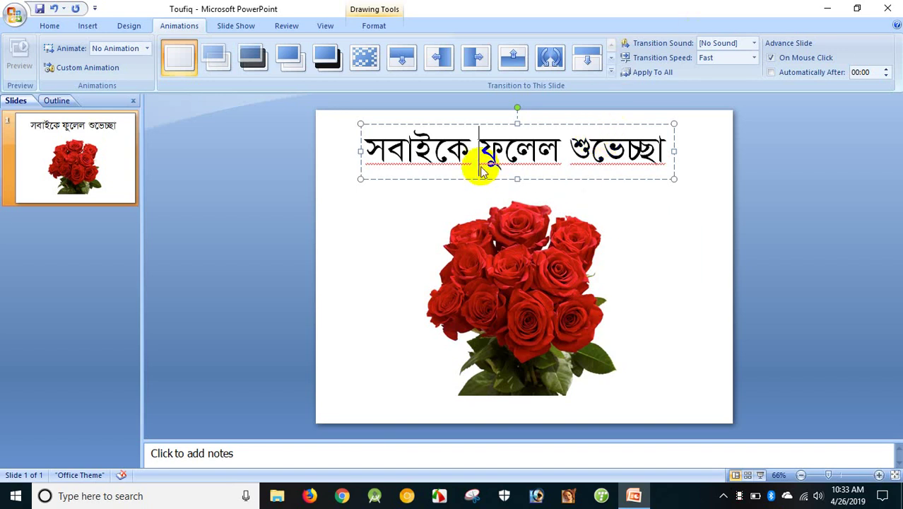
# - Apply the Checkerboard transition to the Bangla title slide
pyautogui.click(499, 154)
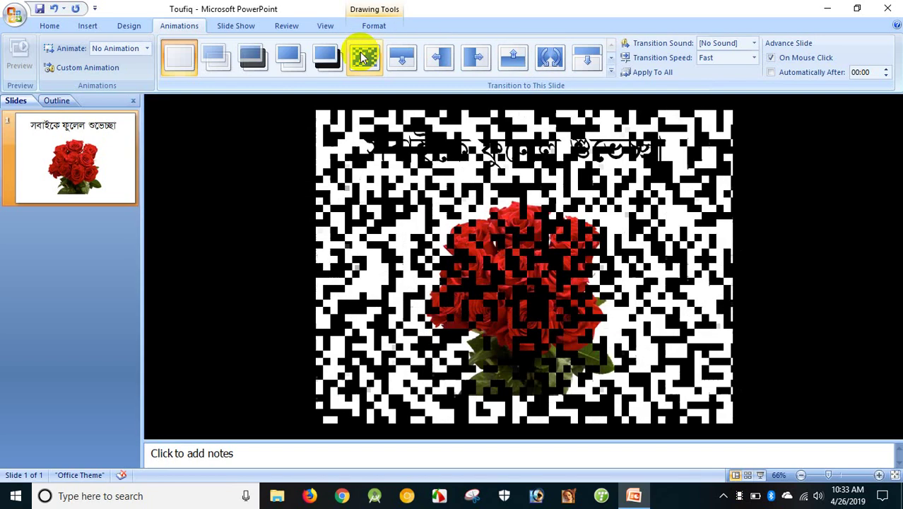
pyautogui.click(374, 62)
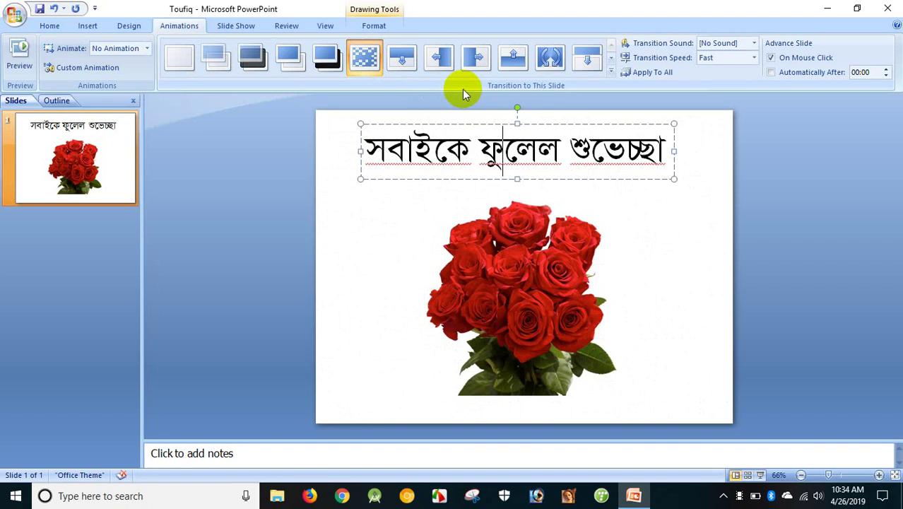
pyautogui.moveTo(501, 164); pyautogui.dragTo(518, 145)
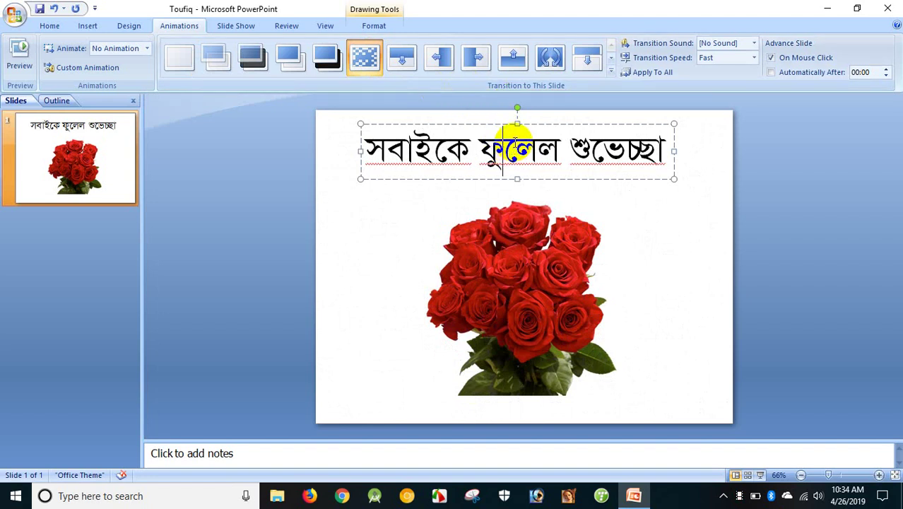
pyautogui.moveTo(517, 141); pyautogui.dragTo(489, 144)
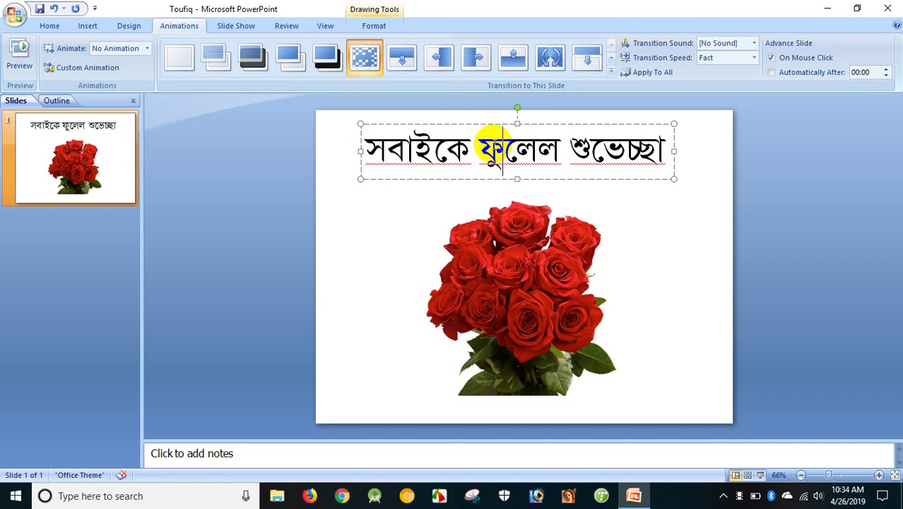
pyautogui.click(498, 152)
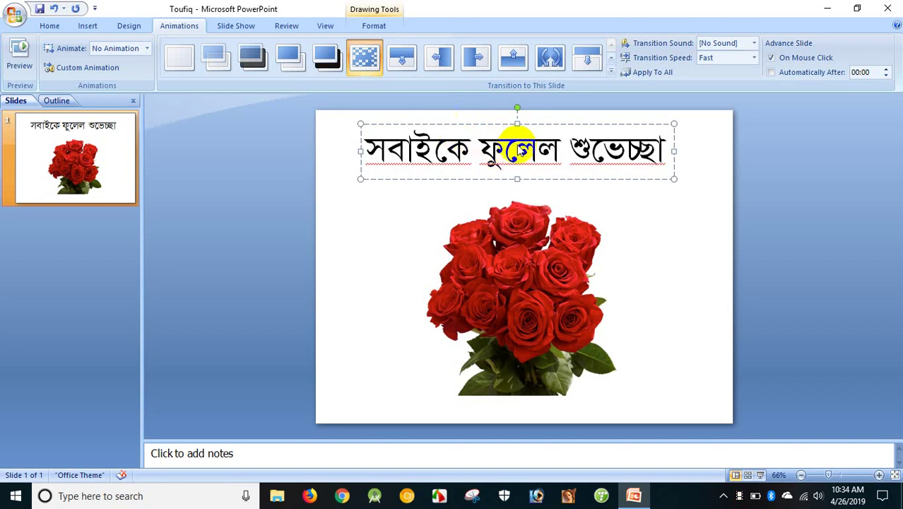
pyautogui.click(538, 231)
pyautogui.click(493, 161)
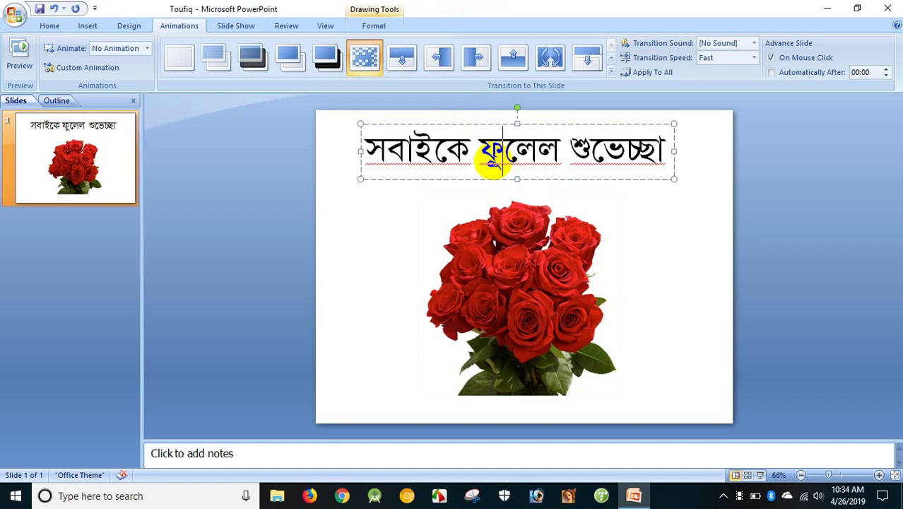
pyautogui.click(484, 159)
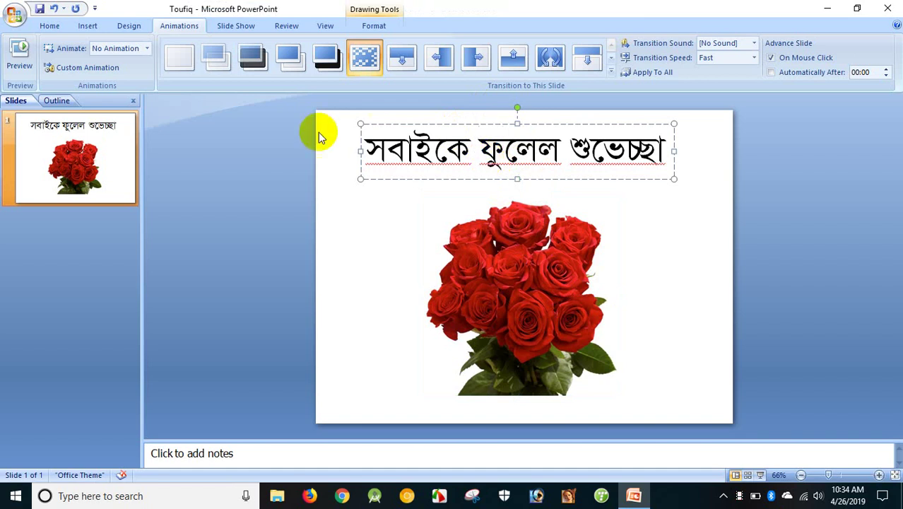
pyautogui.click(240, 27)
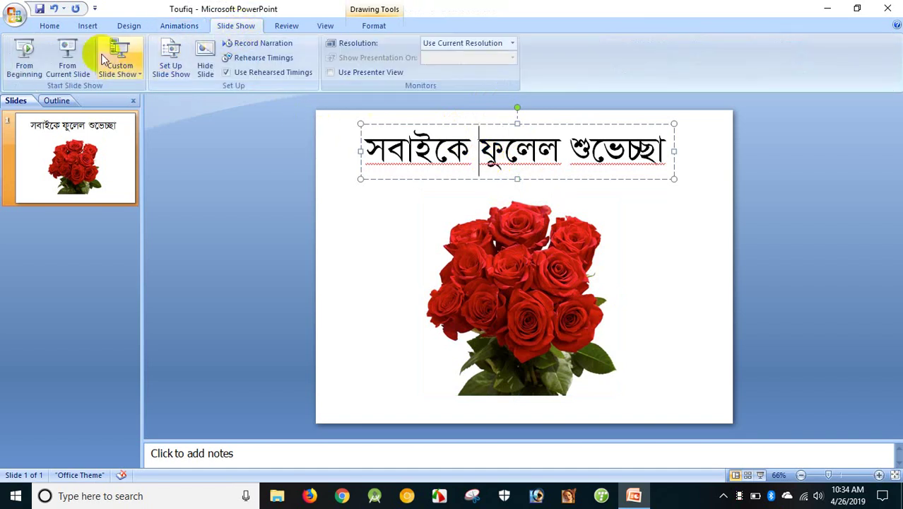
pyautogui.click(172, 28)
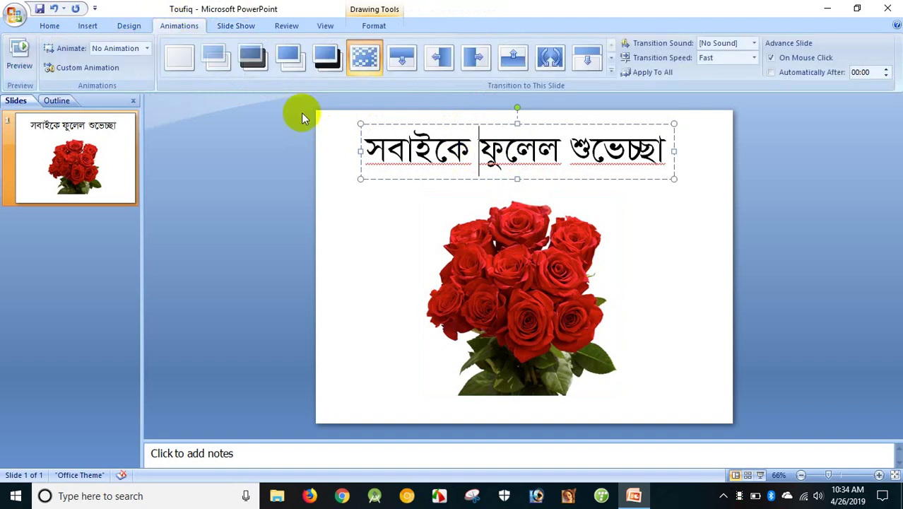
pyautogui.click(357, 55)
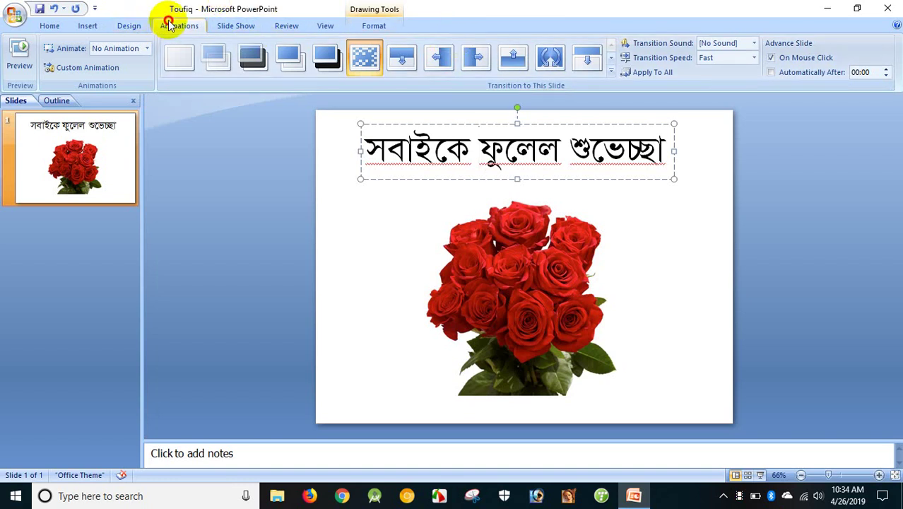
# - Show the Custom Animation task pane and select the Bangla title text box
pyautogui.click(87, 68)
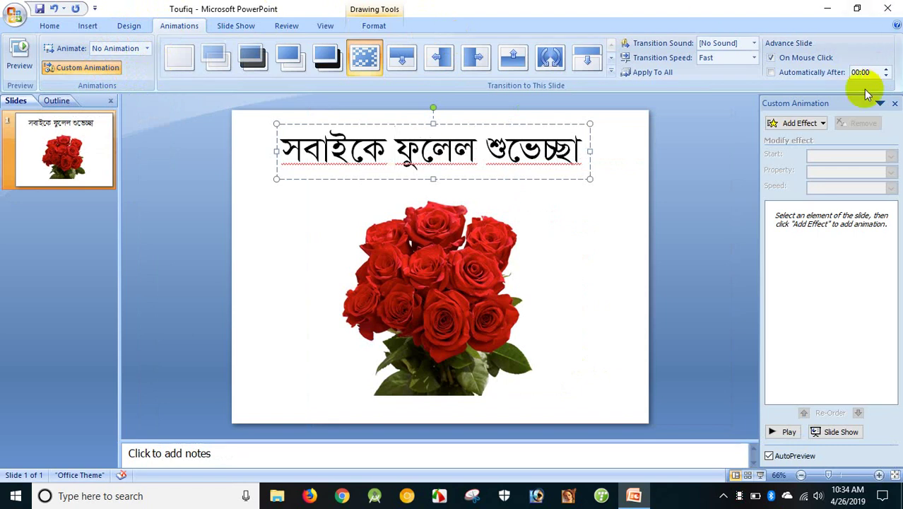
pyautogui.click(895, 104)
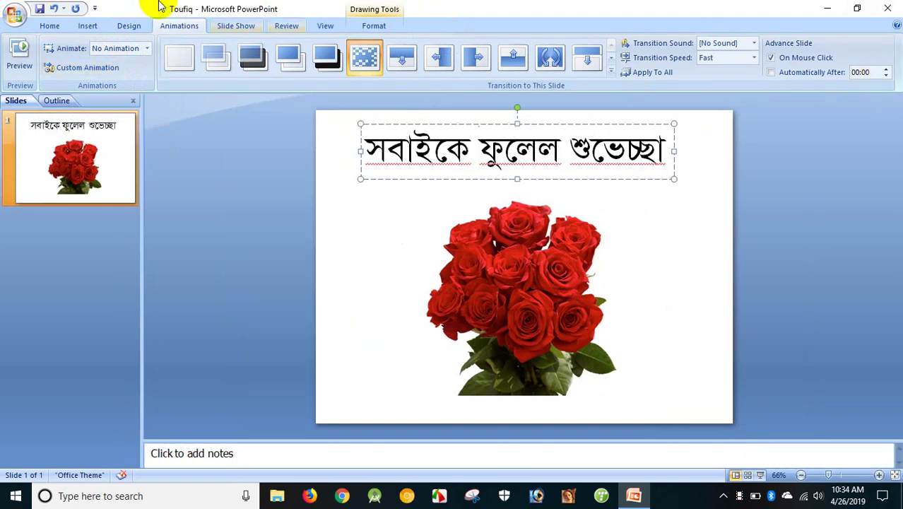
pyautogui.click(79, 69)
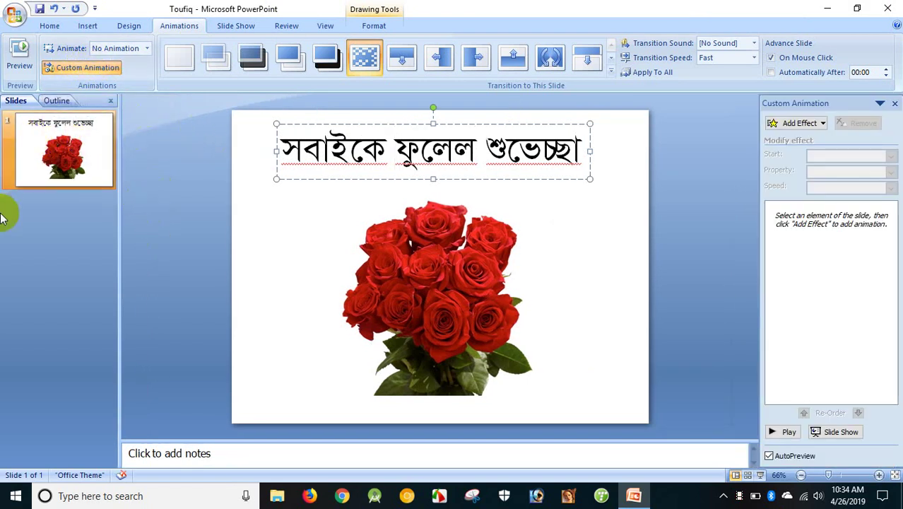
pyautogui.click(63, 141)
pyautogui.click(365, 235)
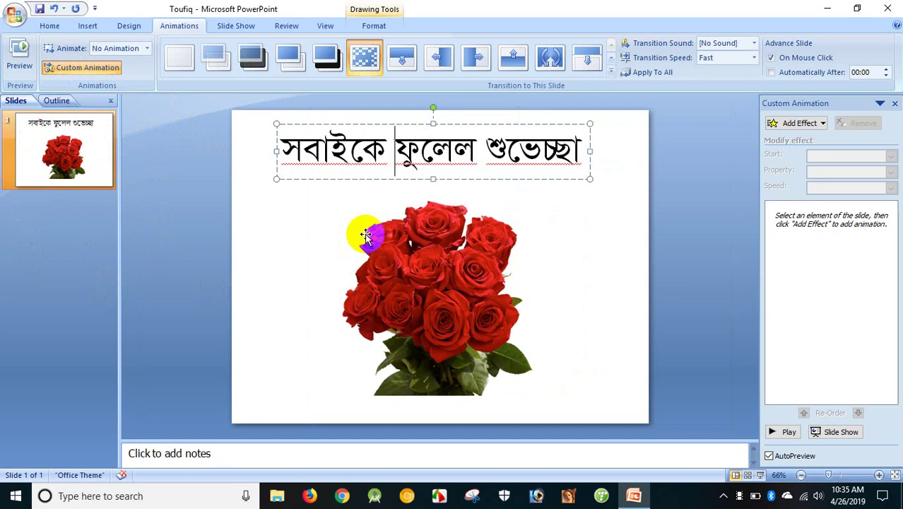
pyautogui.click(362, 152)
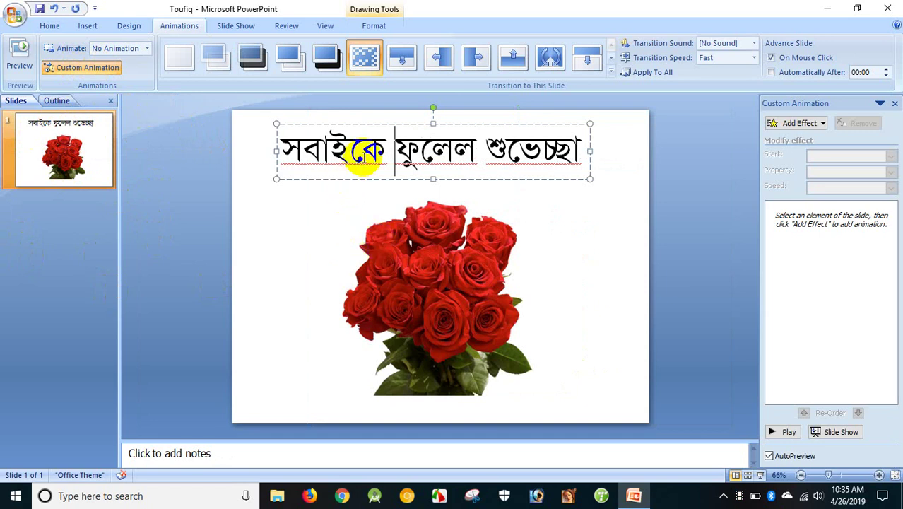
# - Open the Add Entrance Effect dialog via Add Effect > Entrance > More Effects
pyautogui.click(817, 126)
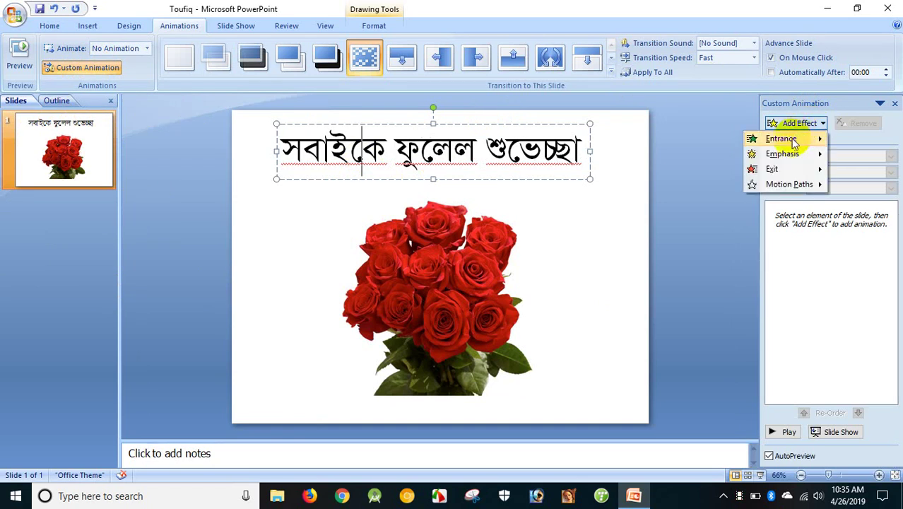
pyautogui.moveTo(795, 144)
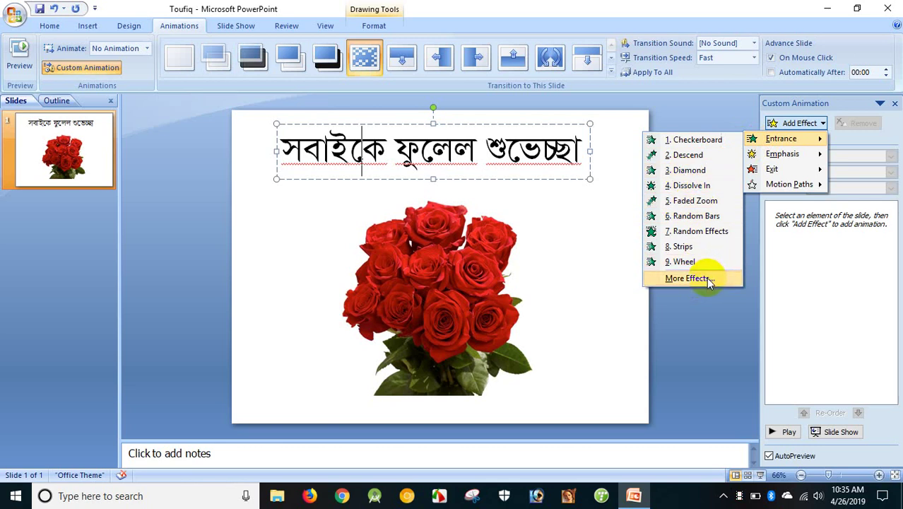
pyautogui.click(706, 277)
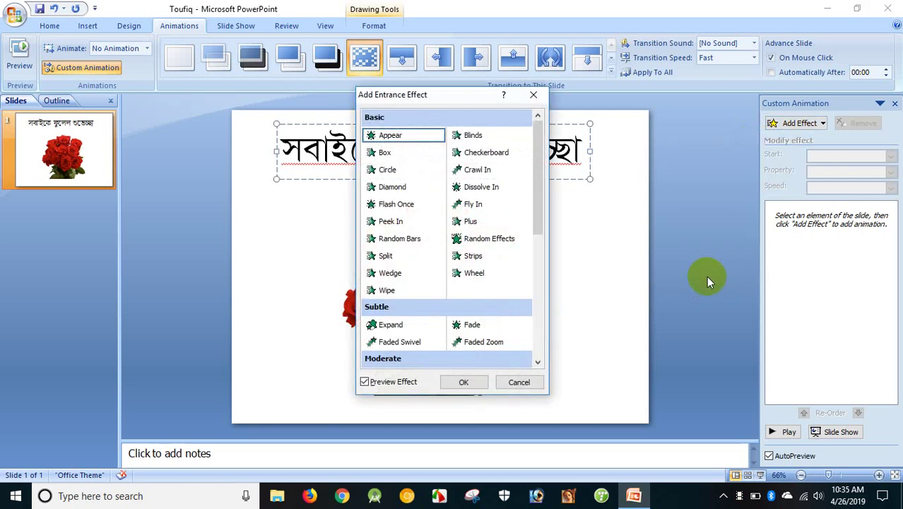
# - Preview Box, Dissolve In, Compress, Descend, Spinner and Rise Up entrances on the title
pyautogui.moveTo(441, 98)
pyautogui.mouseDown()
pyautogui.moveTo(634, 73)
pyautogui.moveTo(709, 77)
pyautogui.mouseUp()
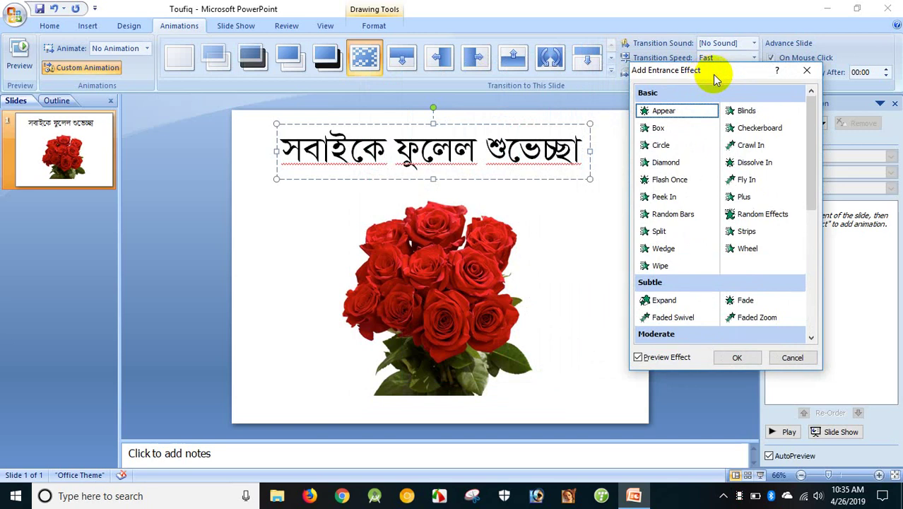
pyautogui.click(668, 131)
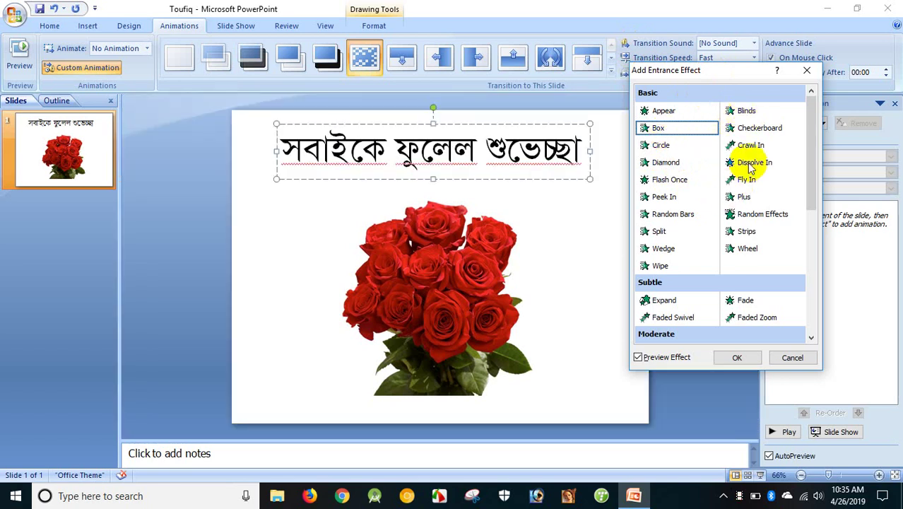
pyautogui.click(751, 167)
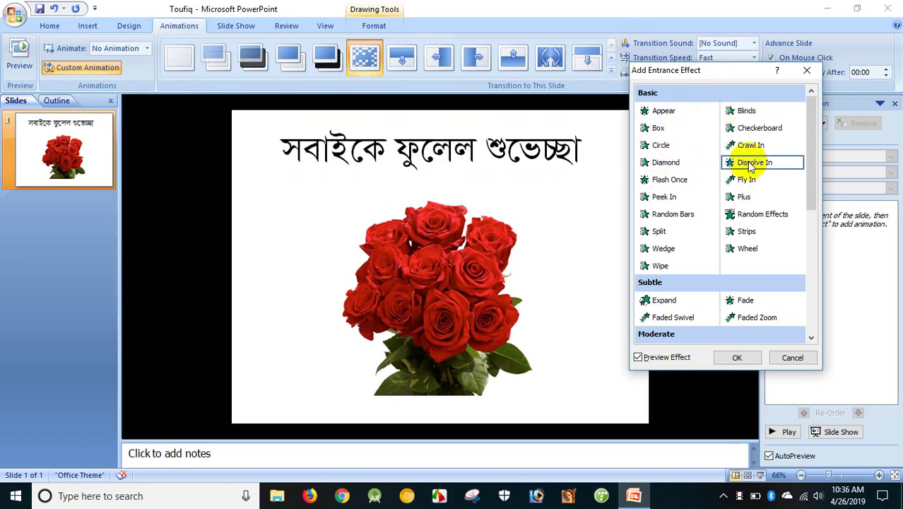
pyautogui.scroll(-2, 747, 231)
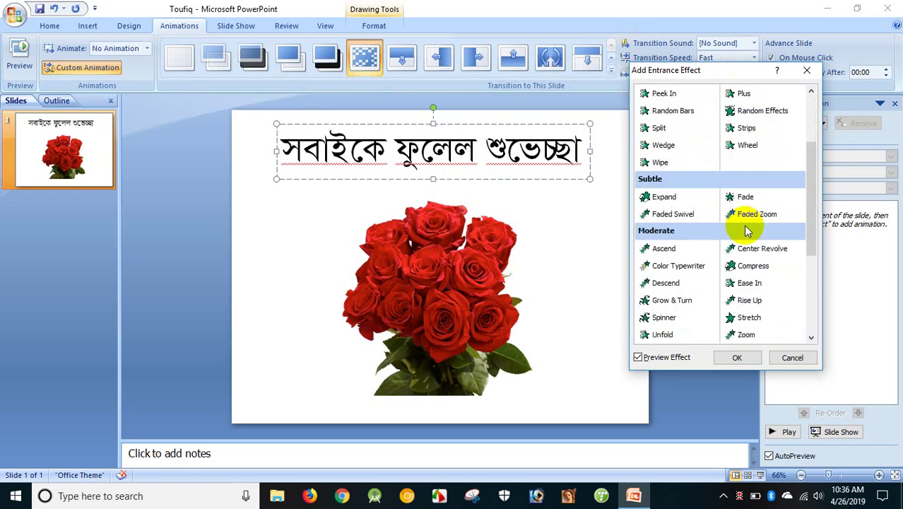
pyautogui.click(773, 267)
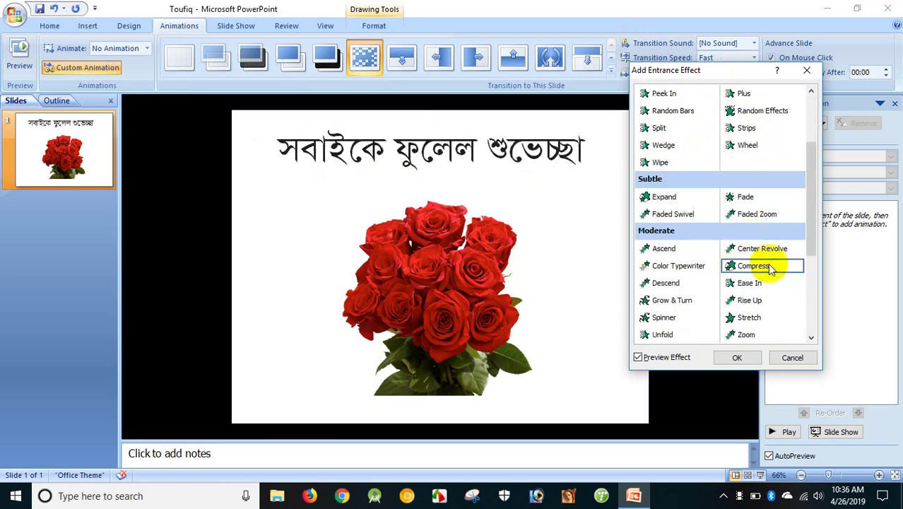
pyautogui.click(666, 285)
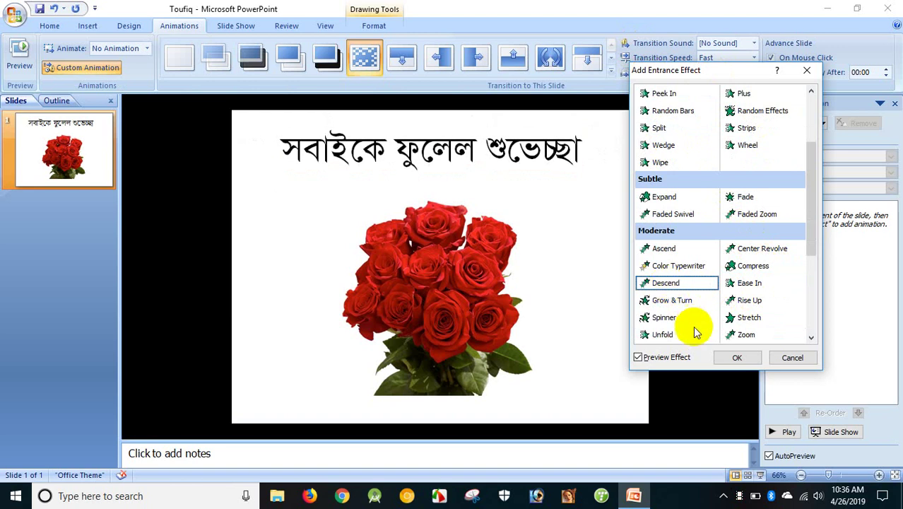
pyautogui.scroll(-1, 680, 310)
pyautogui.click(672, 272)
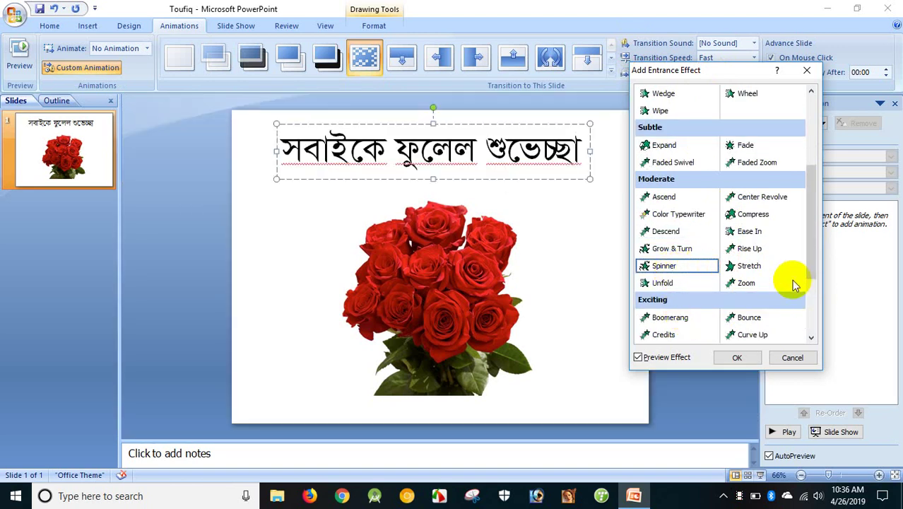
pyautogui.click(749, 251)
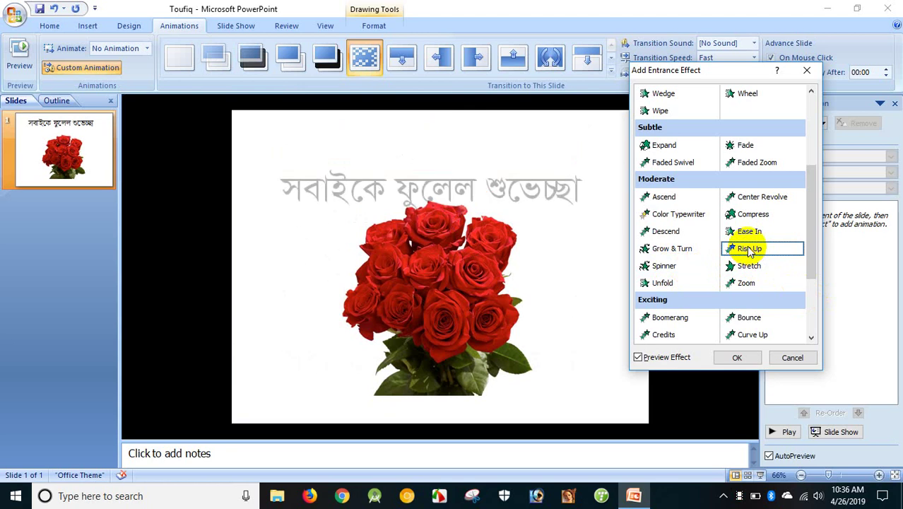
# - Apply the Zoom entrance effect to the Bangla title
pyautogui.click(764, 282)
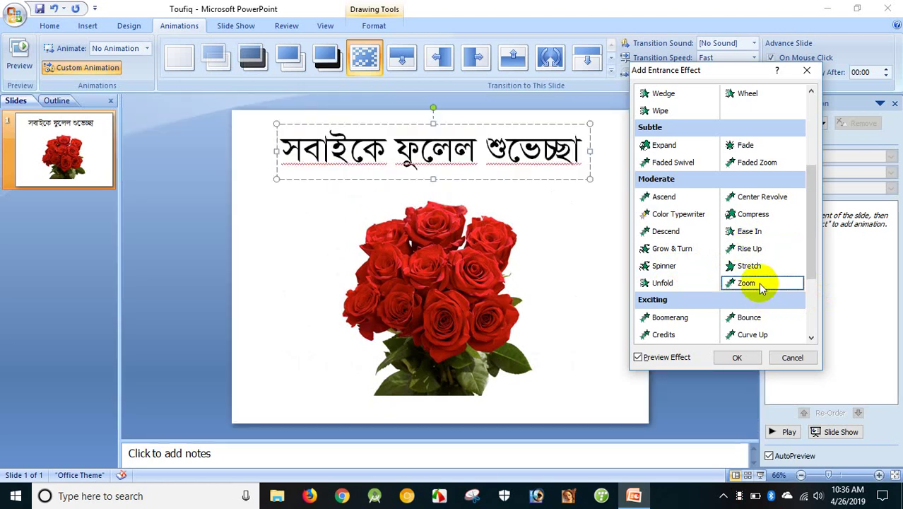
pyautogui.scroll(-1, 762, 285)
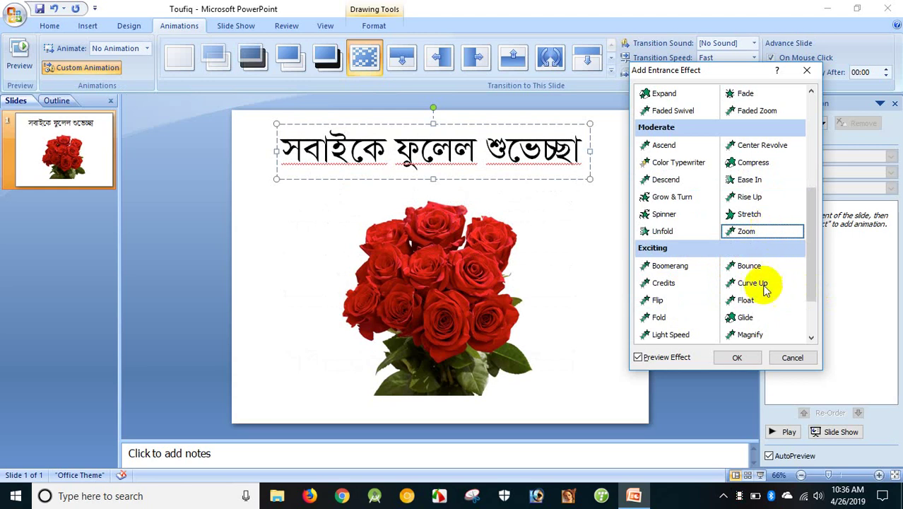
pyautogui.click(737, 359)
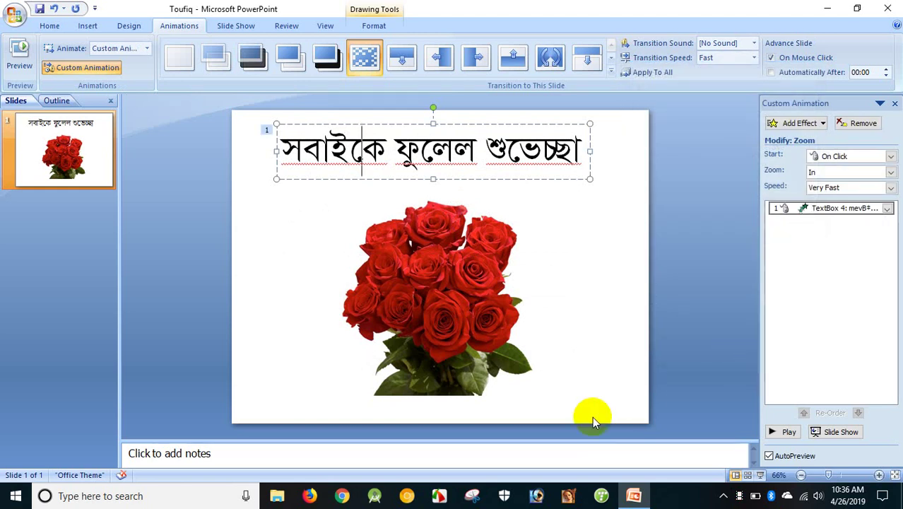
# - Add a Spiral In entrance effect to the rose bouquet picture
pyautogui.click(460, 339)
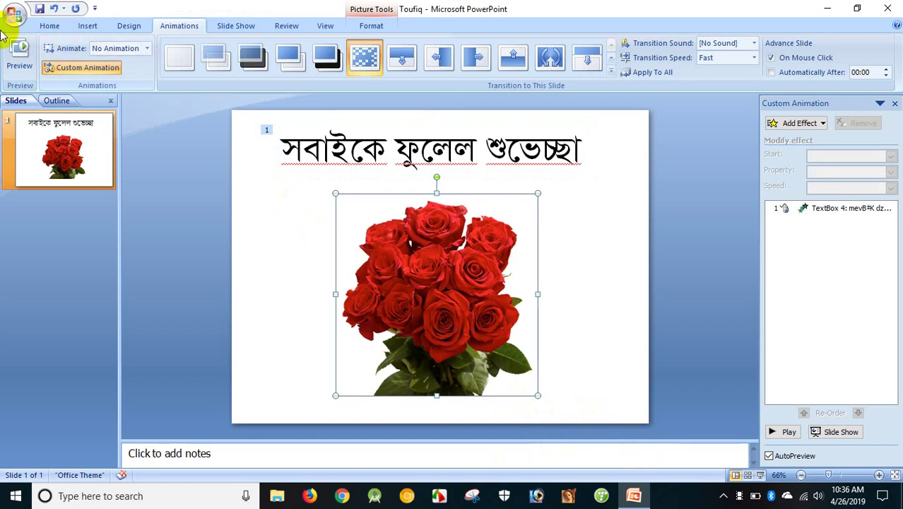
pyautogui.click(824, 126)
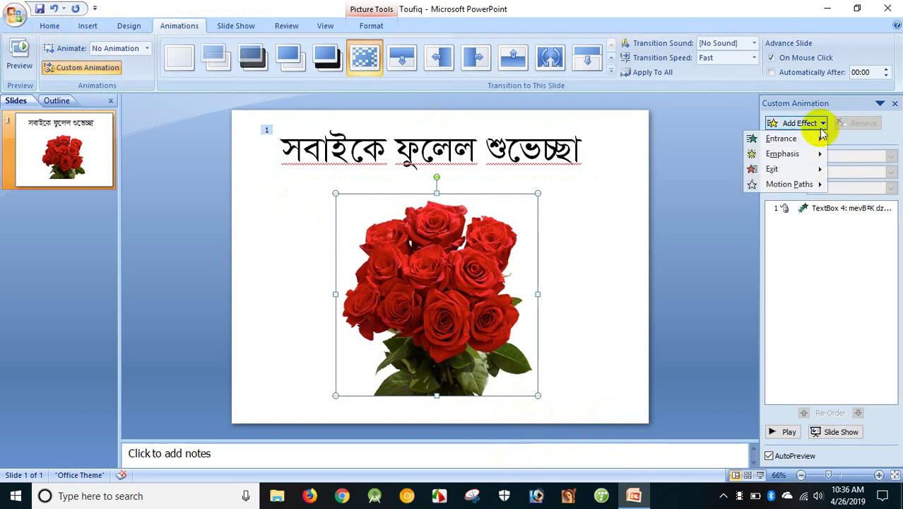
pyautogui.moveTo(756, 140)
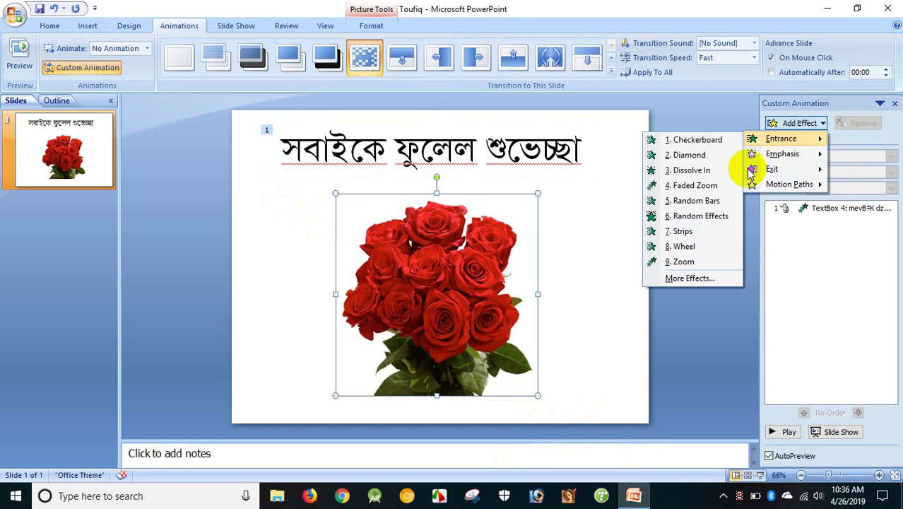
pyautogui.click(682, 277)
pyautogui.scroll(-2, 676, 200)
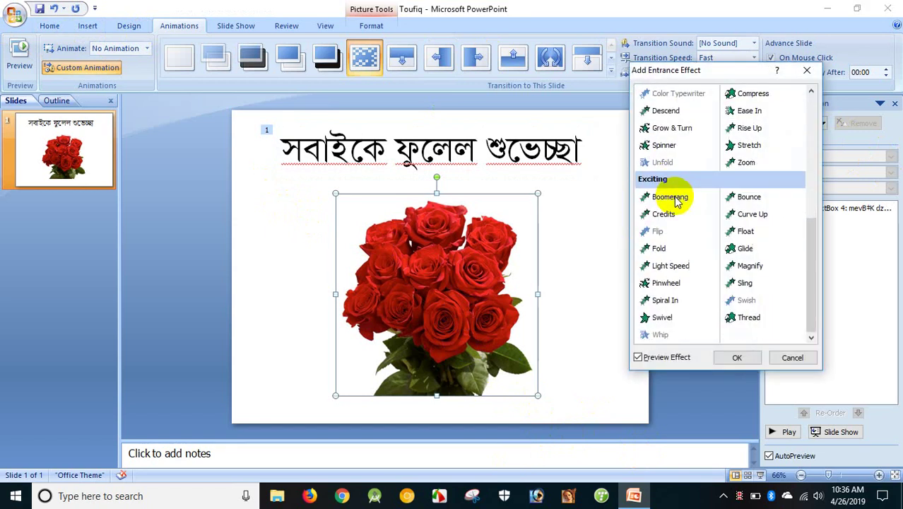
pyautogui.click(665, 303)
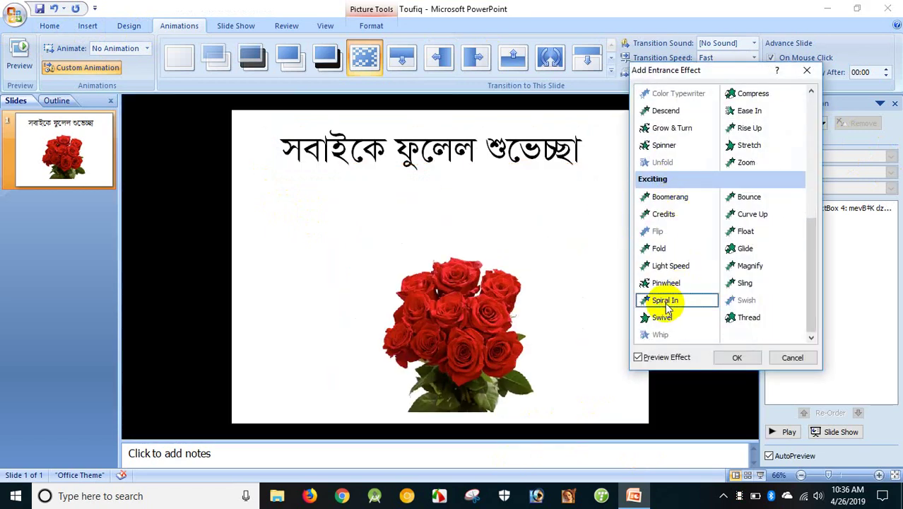
pyautogui.click(666, 304)
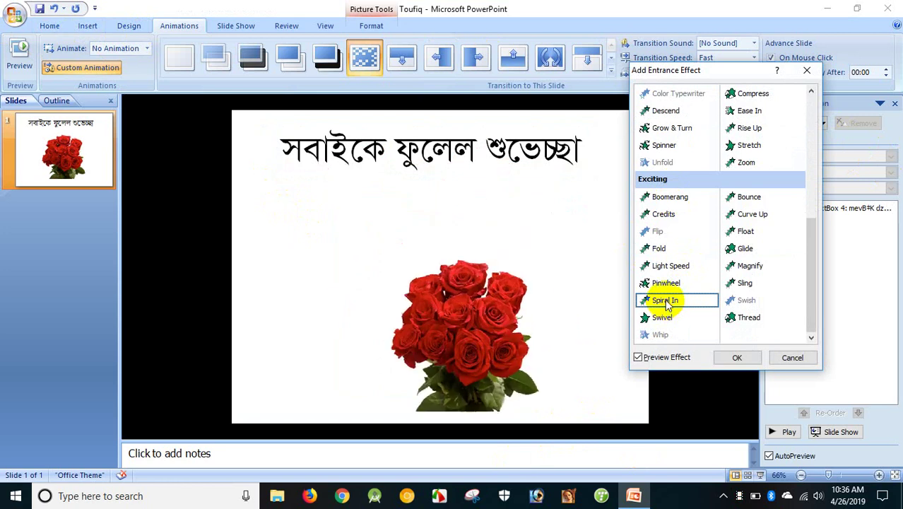
pyautogui.click(737, 357)
pyautogui.click(504, 152)
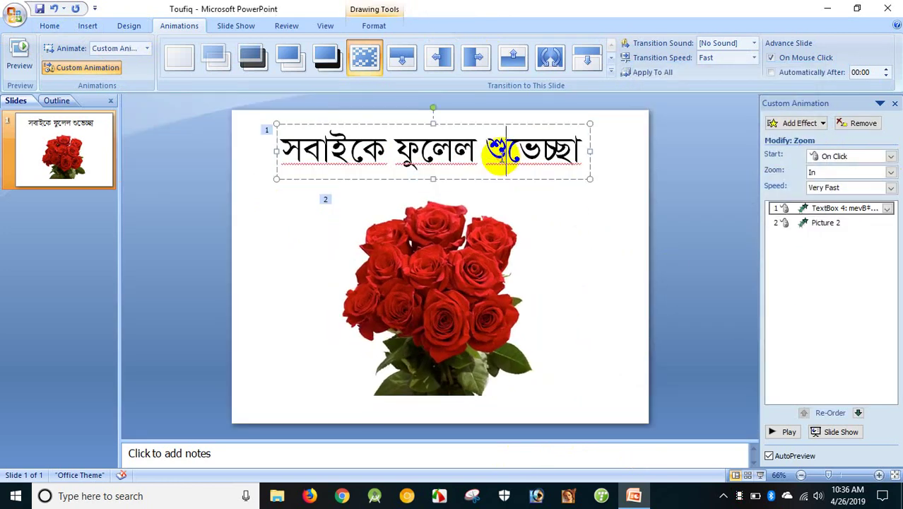
# - Change the slide transition speed to Slow and reselect the title text box
pyautogui.click(753, 60)
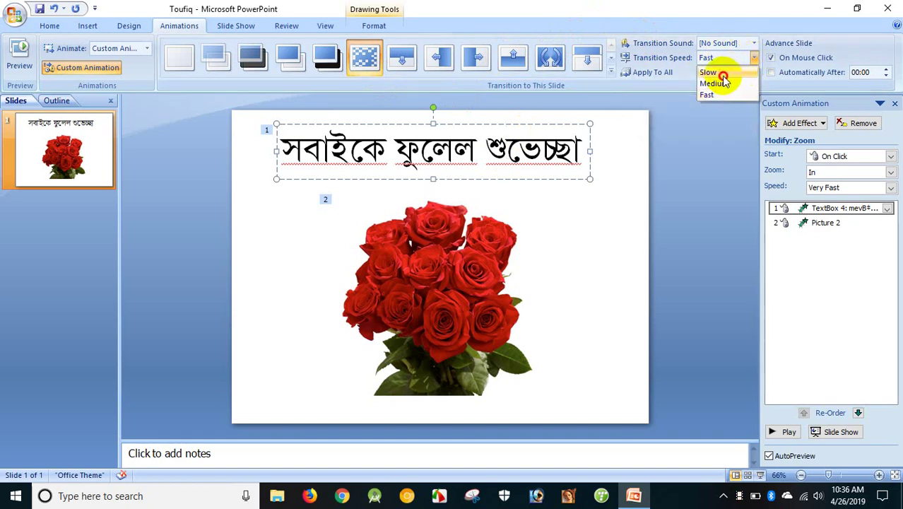
pyautogui.click(722, 75)
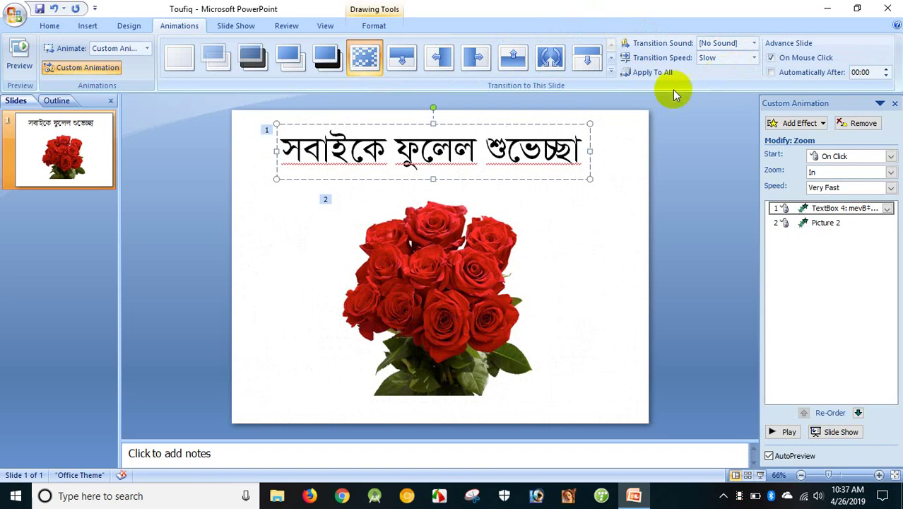
pyautogui.doubleClick(453, 152)
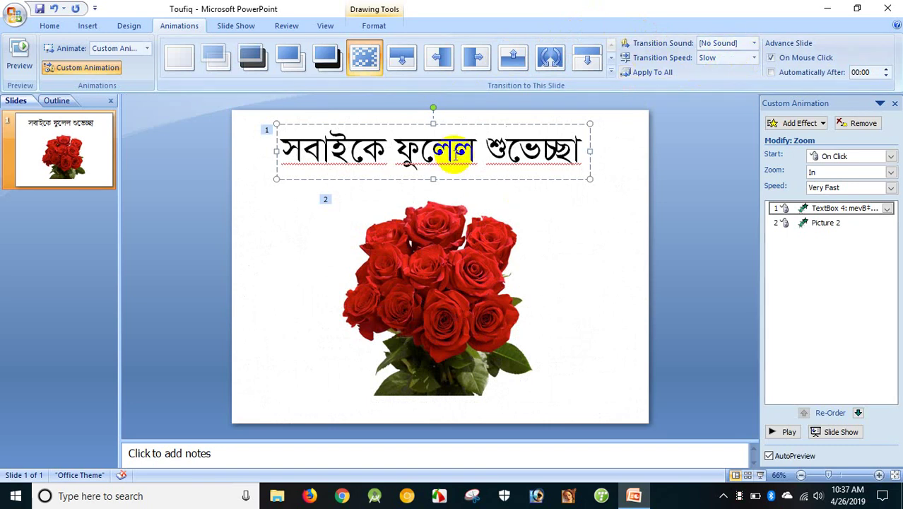
pyautogui.click(456, 157)
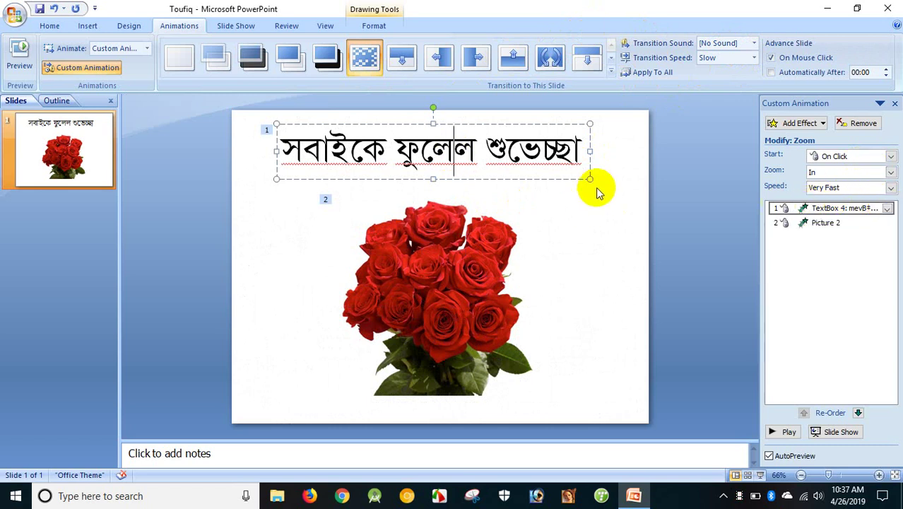
# - Set the title's Zoom entrance to start After Previous at Slow speed
pyautogui.click(839, 157)
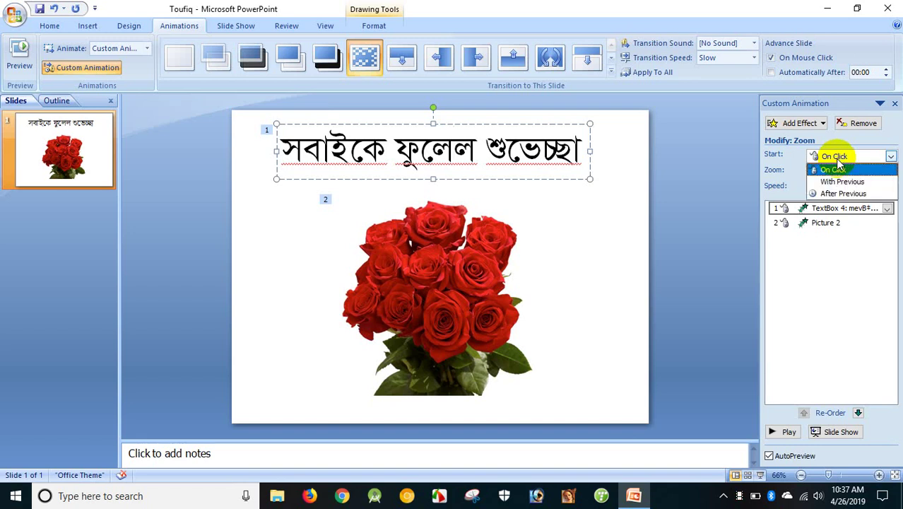
pyautogui.click(839, 194)
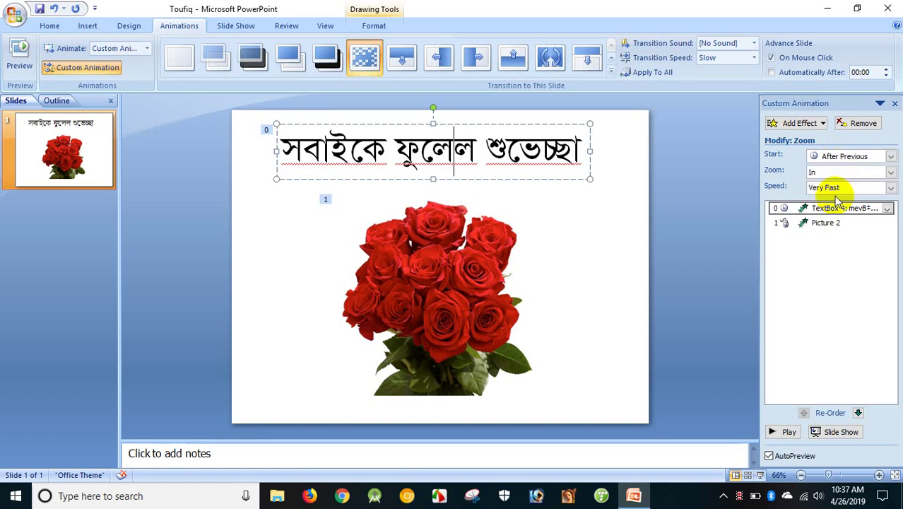
pyautogui.click(886, 190)
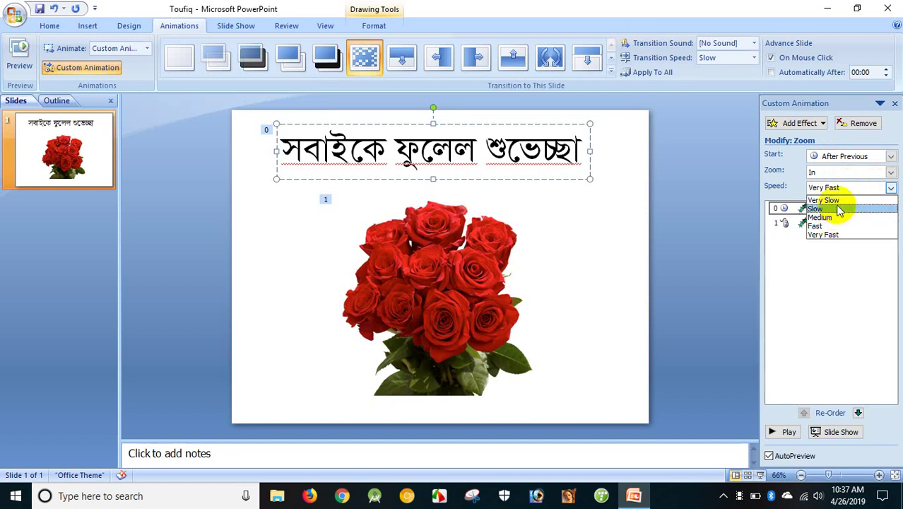
pyautogui.click(839, 209)
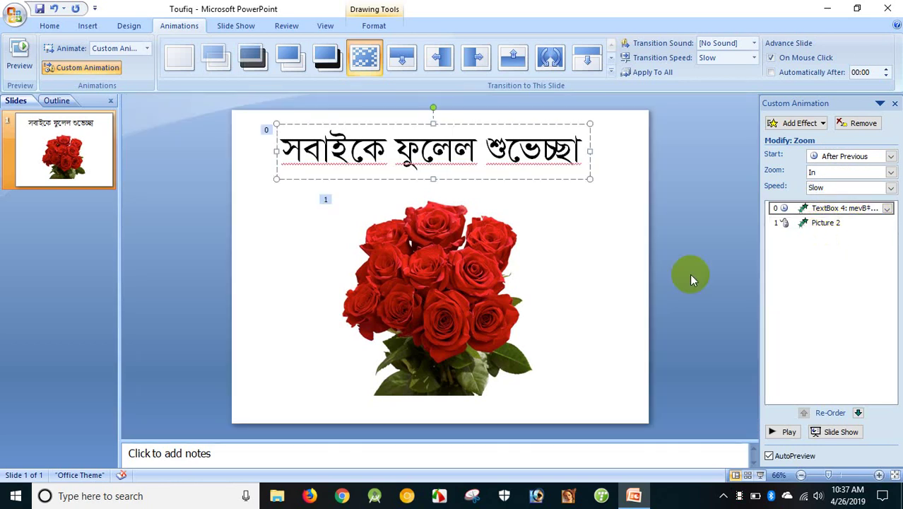
pyautogui.click(453, 297)
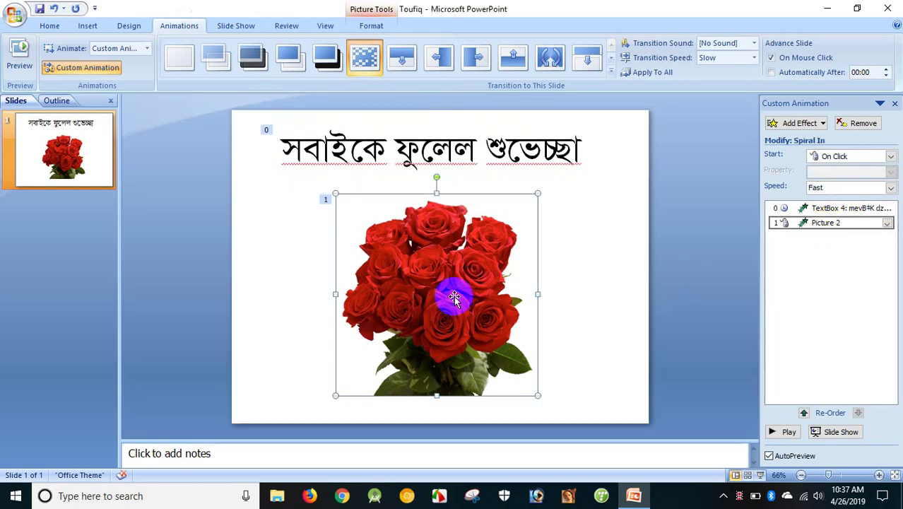
pyautogui.click(891, 157)
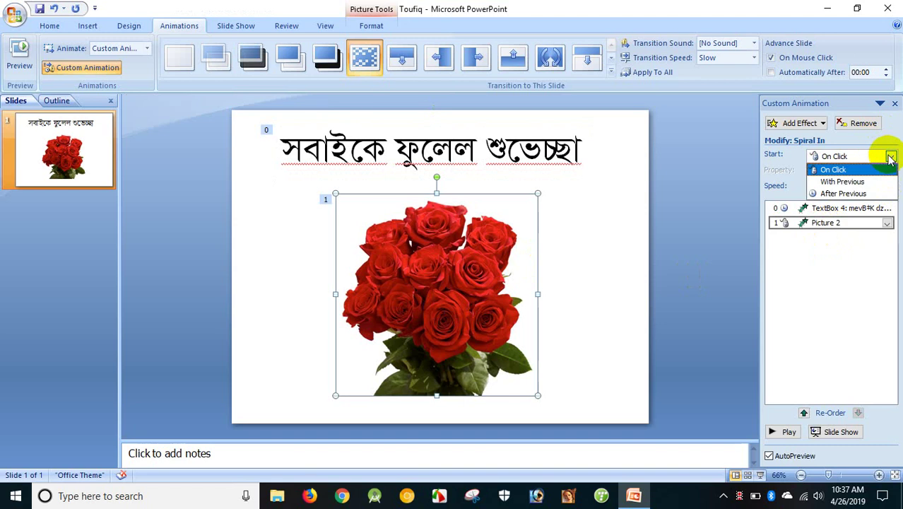
# - Set the picture's Spiral In to start After Previous at Very Slow speed
pyautogui.click(843, 194)
pyautogui.click(888, 224)
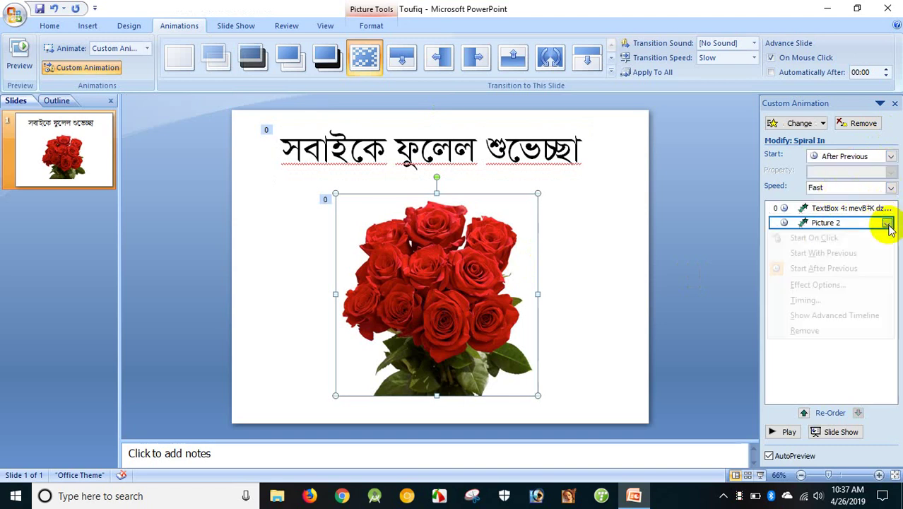
pyautogui.click(884, 220)
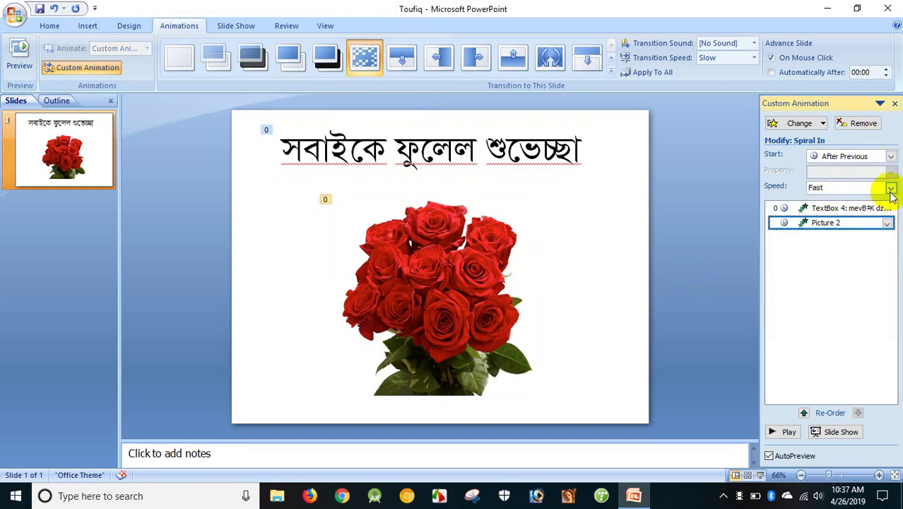
pyautogui.click(890, 187)
pyautogui.click(824, 201)
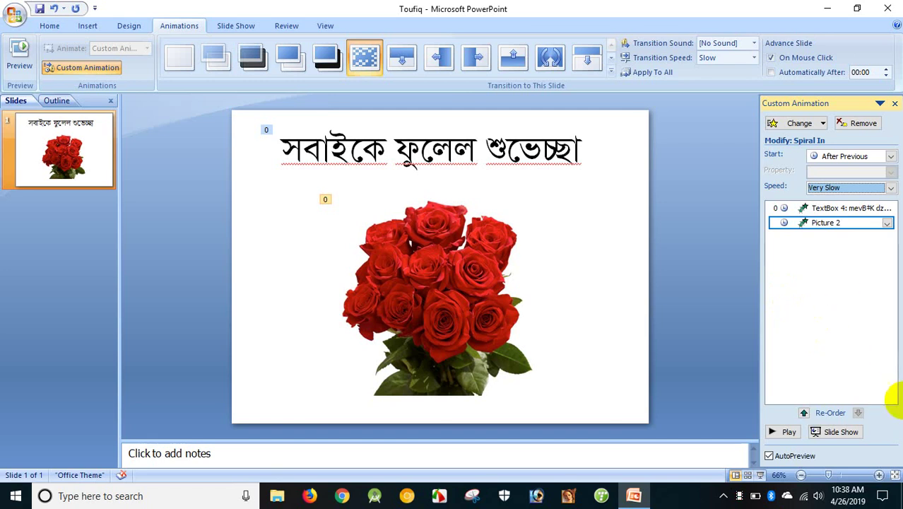
pyautogui.click(719, 494)
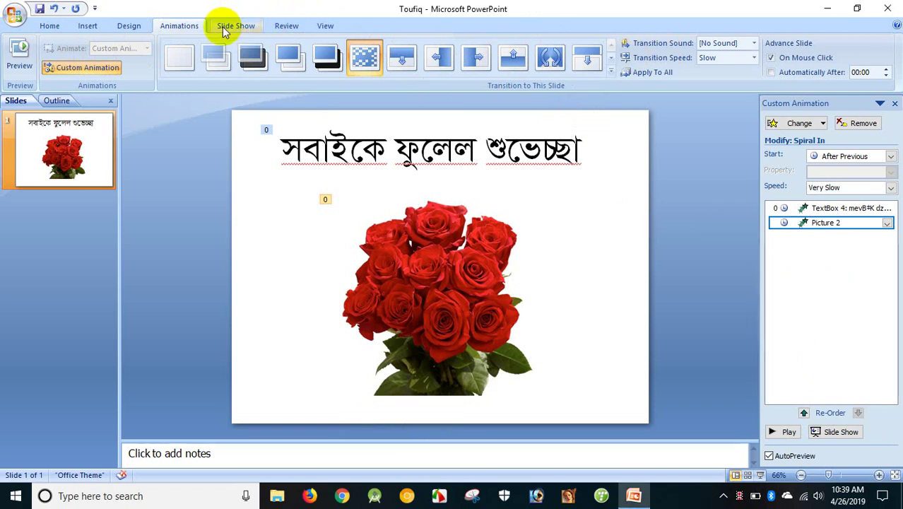
# - Play the slide show from the first slide to preview both animations, then exit
pyautogui.click(246, 33)
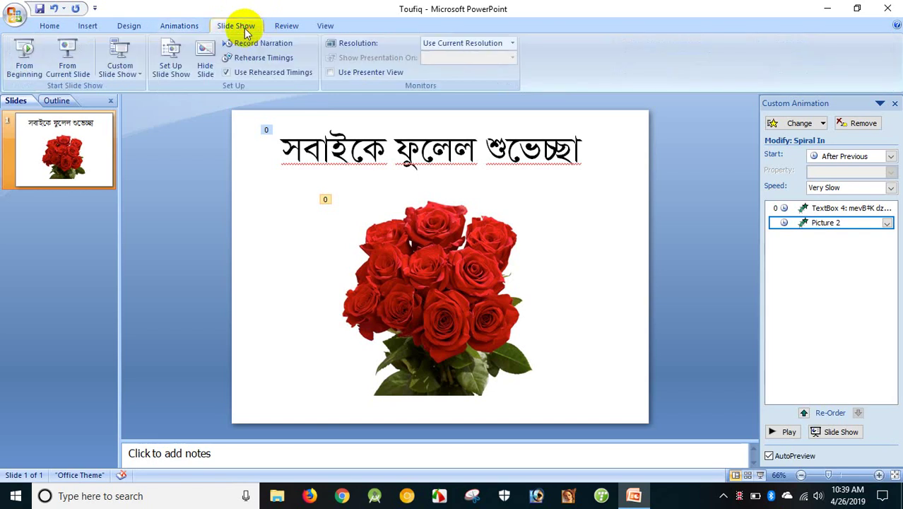
pyautogui.click(21, 64)
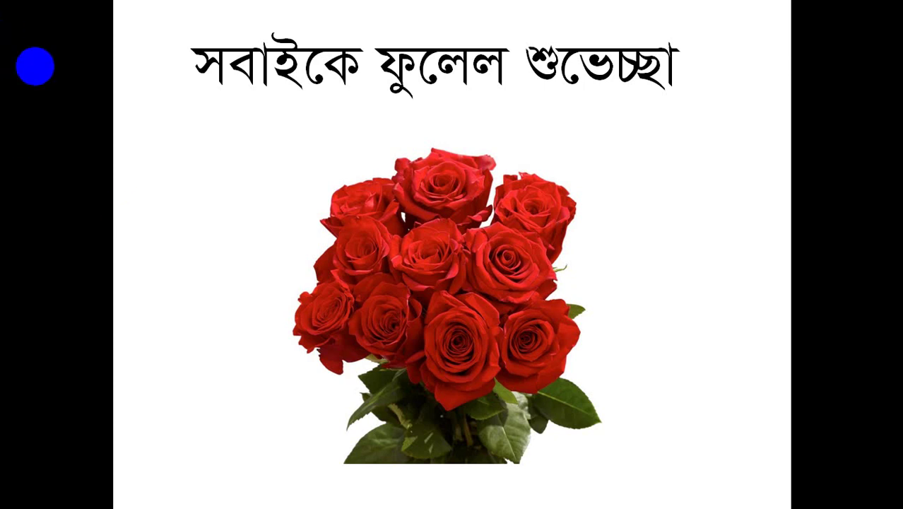
pyautogui.click(34, 64)
pyautogui.click(34, 64)
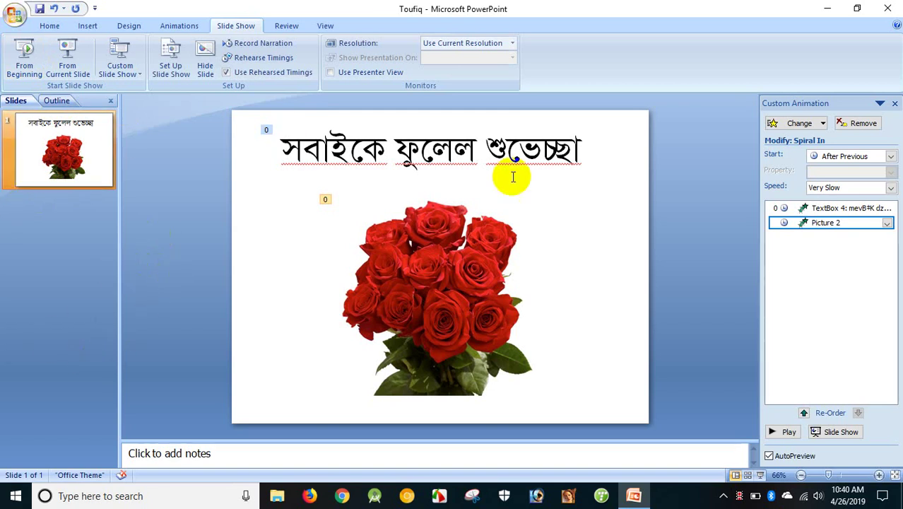
# - Delete the Bangla title's Zoom entrance, leaving the rose picture's Spiral In as the only animation
pyautogui.click(413, 206)
pyautogui.click(475, 249)
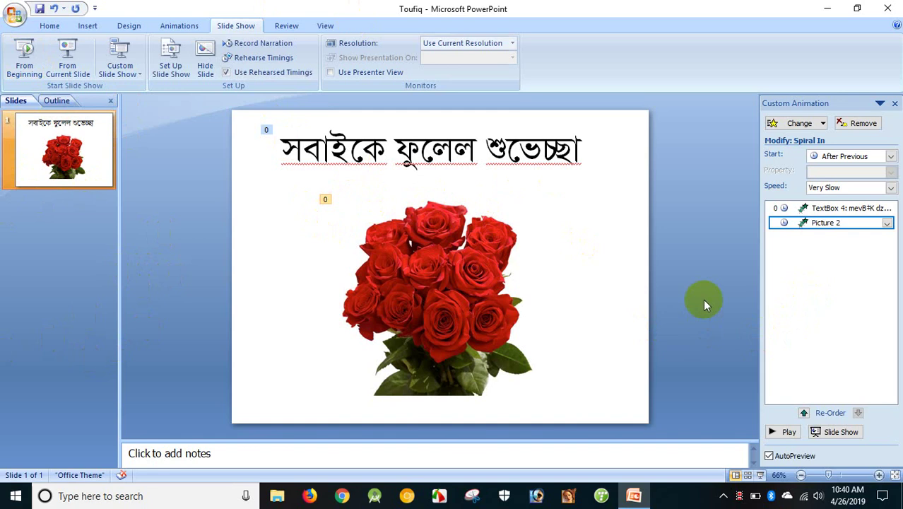
pyautogui.click(495, 230)
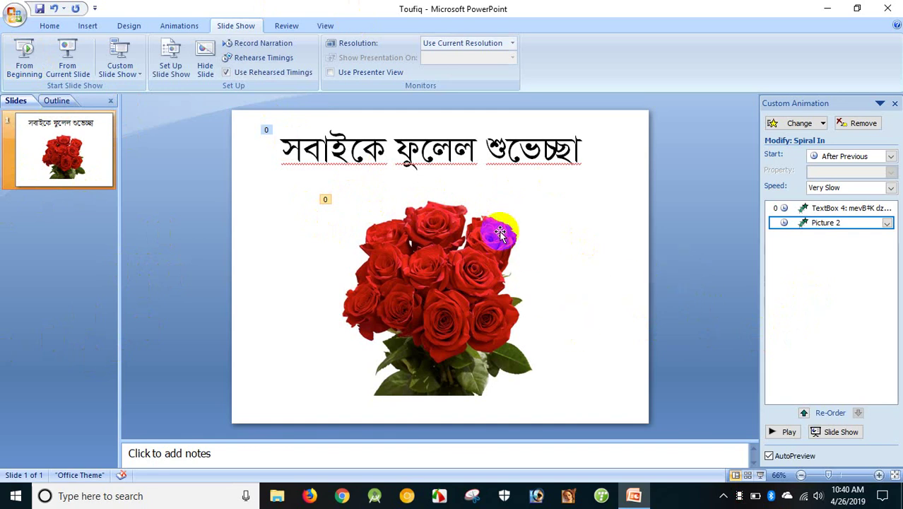
pyautogui.click(477, 150)
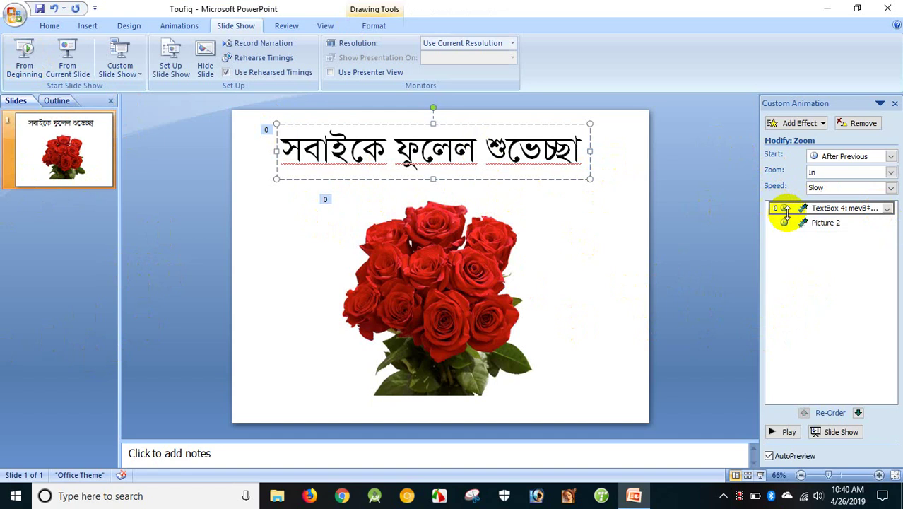
pyautogui.click(849, 209)
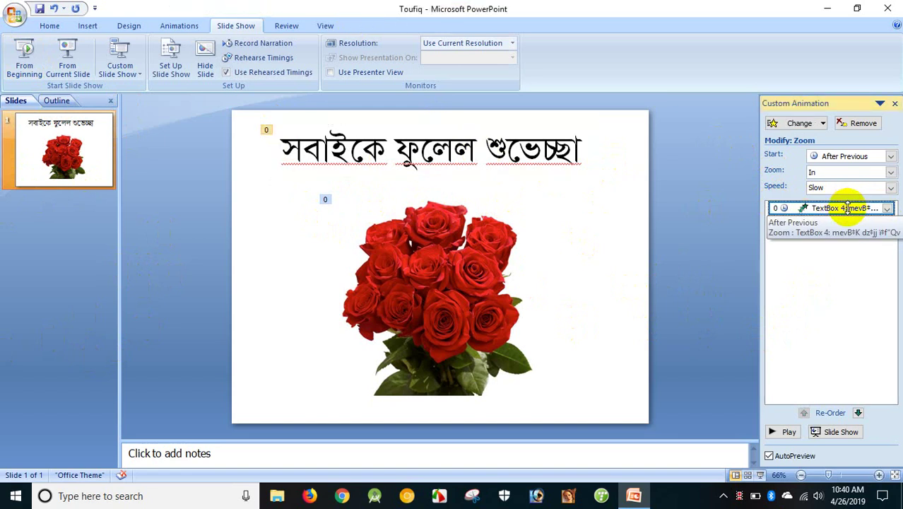
pyautogui.press('Delete')
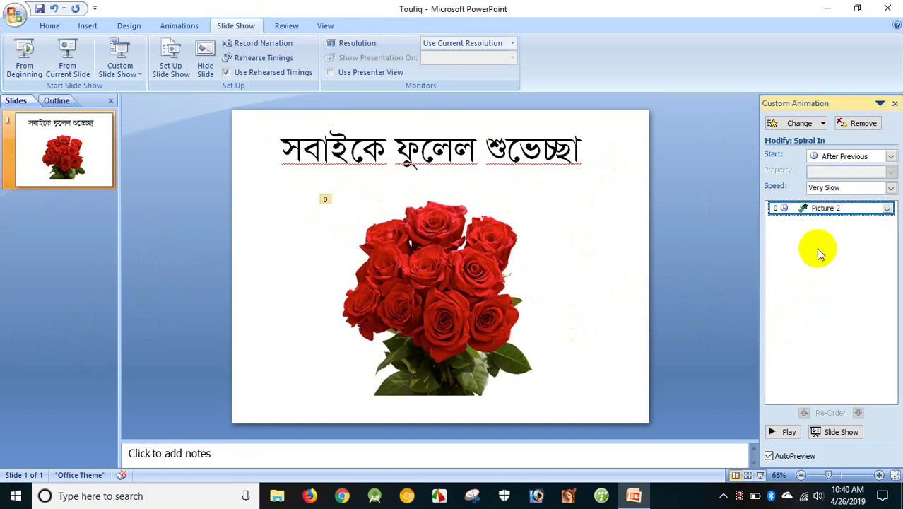
pyautogui.click(509, 150)
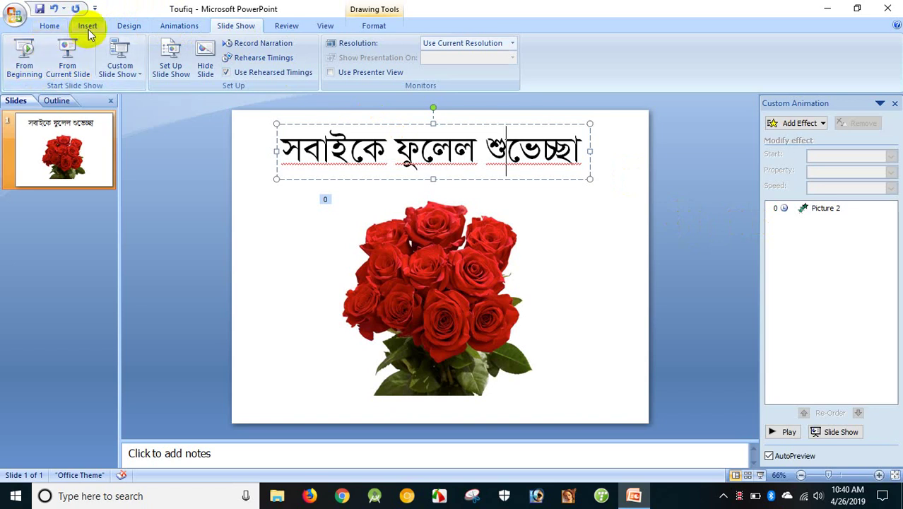
# - Apply the Grow & Turn entrance effect to the Bangla title
pyautogui.click(185, 26)
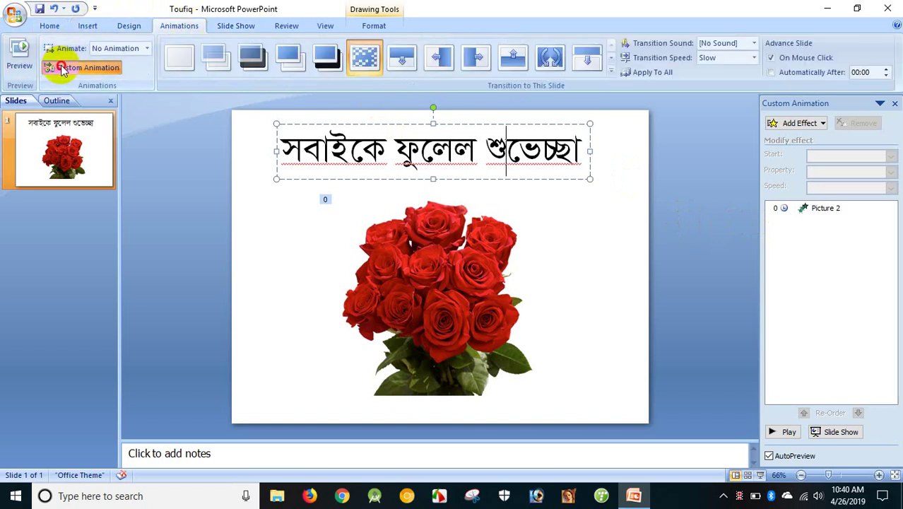
pyautogui.click(61, 67)
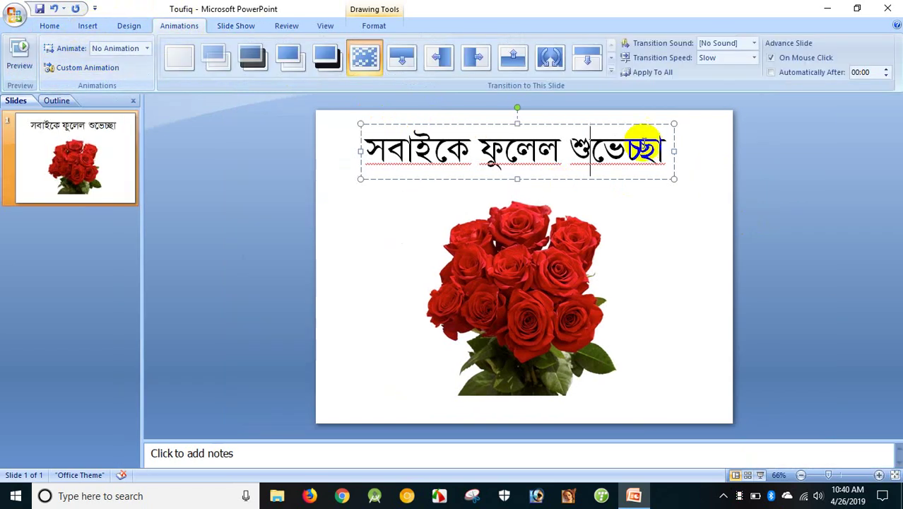
pyautogui.click(96, 74)
pyautogui.click(797, 123)
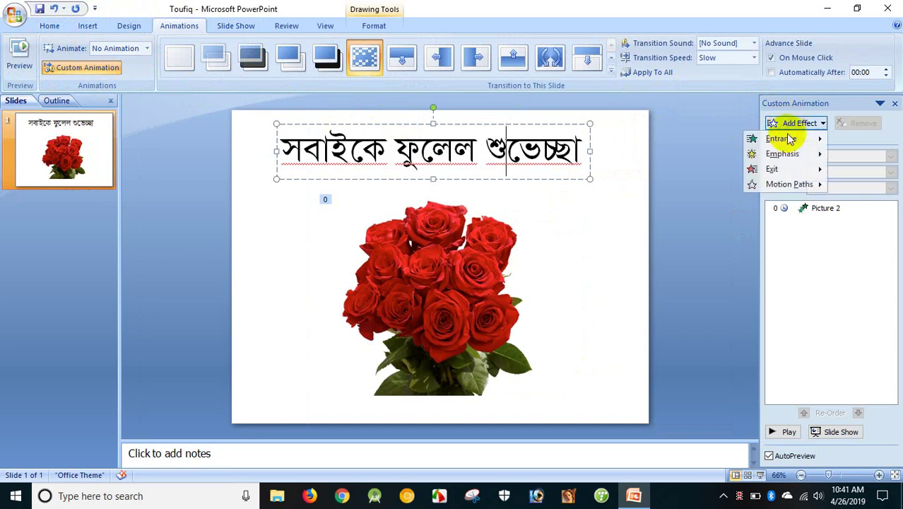
pyautogui.moveTo(790, 139)
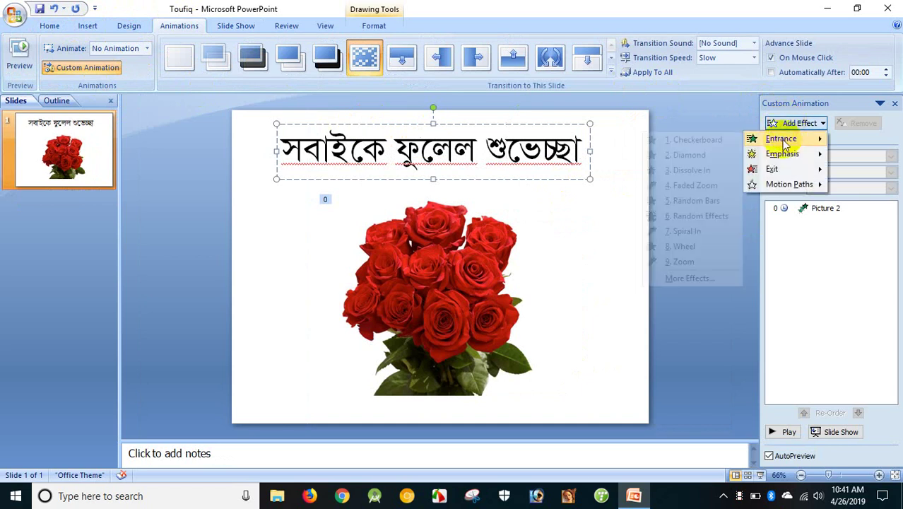
pyautogui.click(692, 280)
pyautogui.click(742, 248)
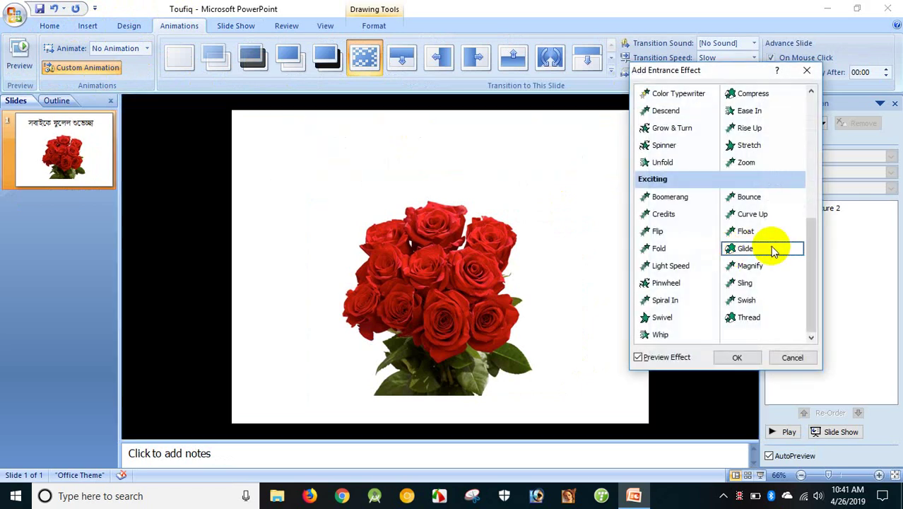
pyautogui.click(681, 133)
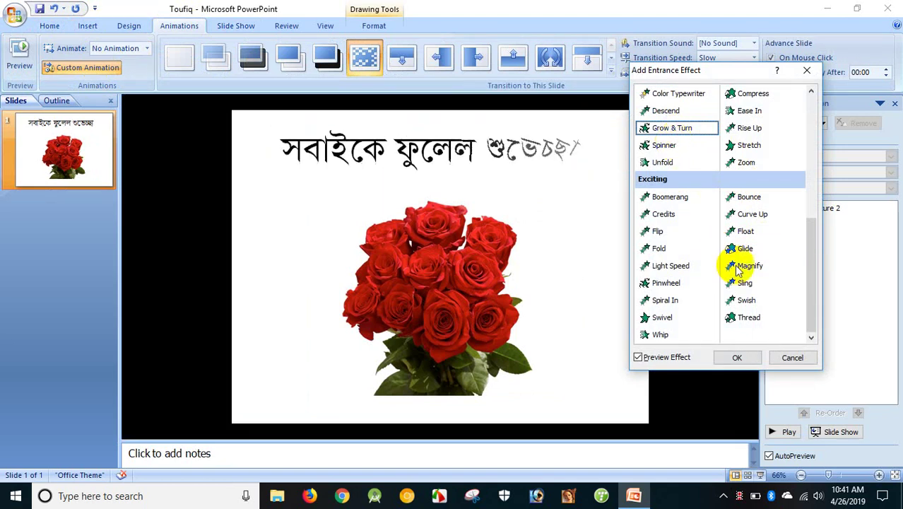
pyautogui.click(737, 358)
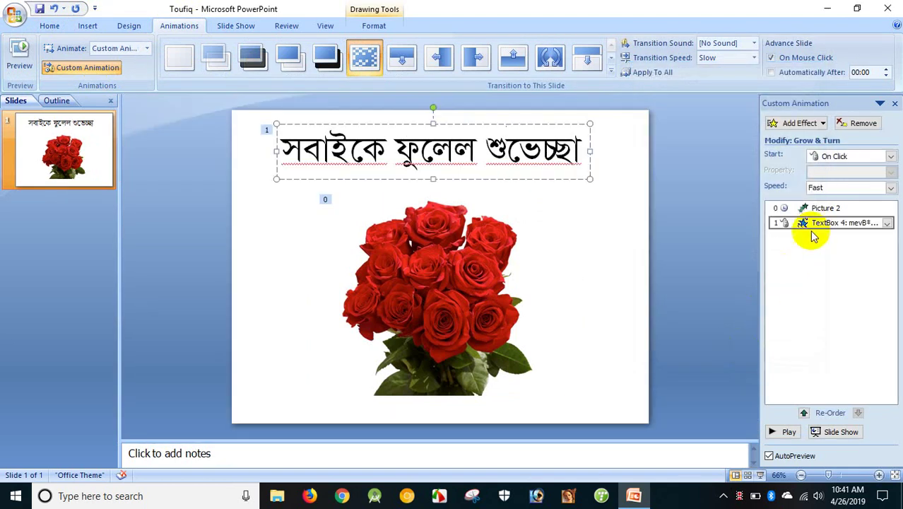
# - Set the title's Grow & Turn speed to Slow and start it After Previous
pyautogui.click(853, 191)
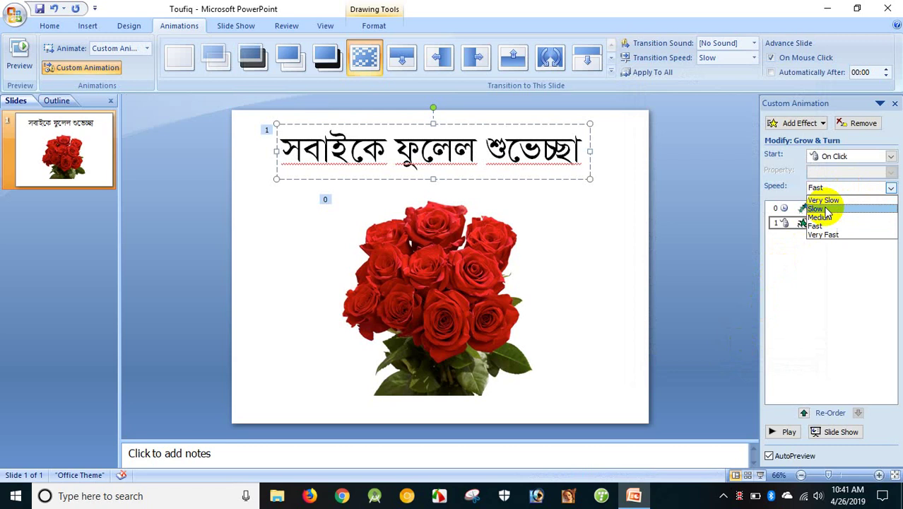
pyautogui.click(824, 201)
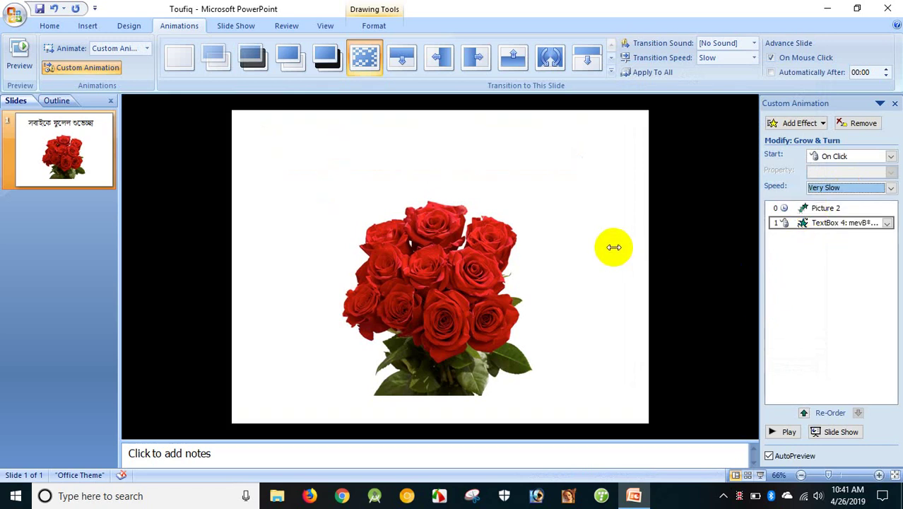
pyautogui.click(840, 191)
pyautogui.click(828, 205)
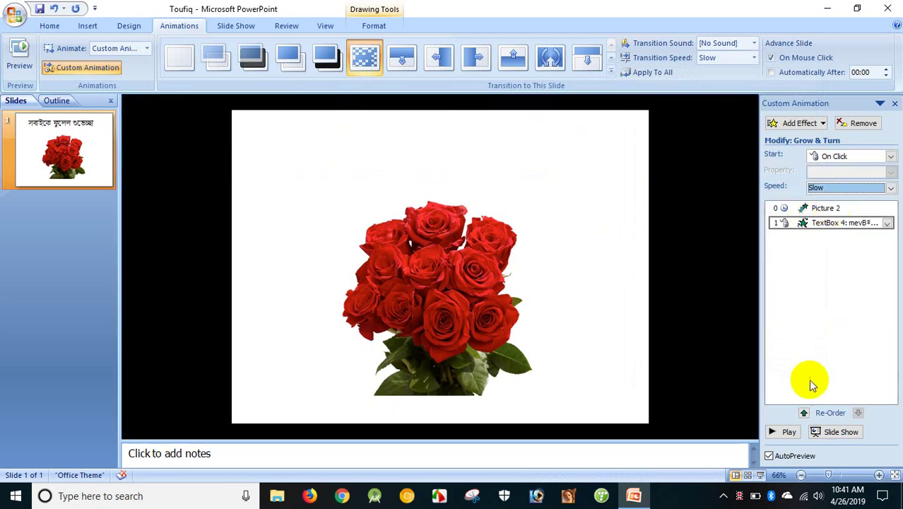
pyautogui.click(888, 223)
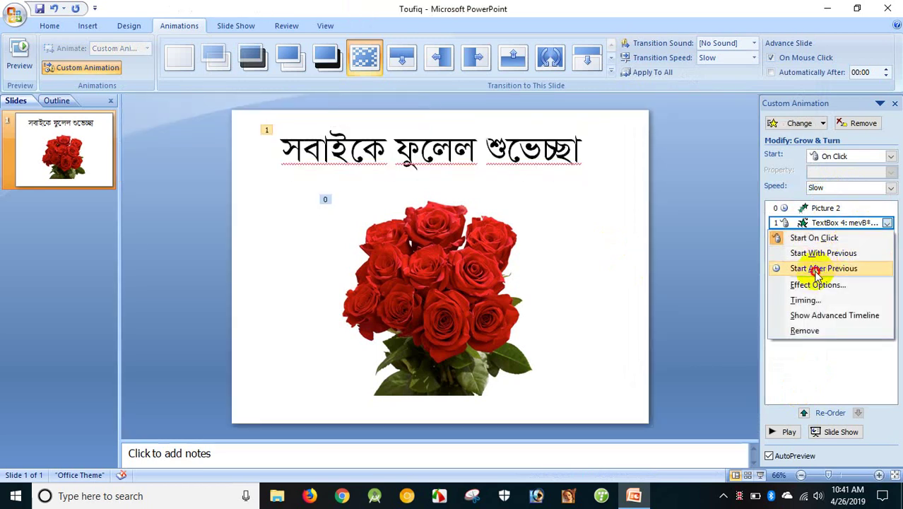
pyautogui.click(823, 269)
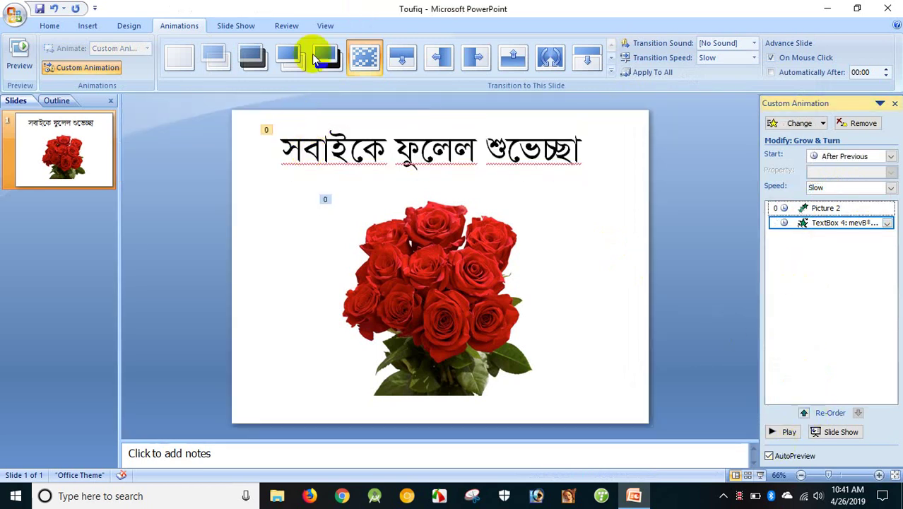
pyautogui.click(239, 26)
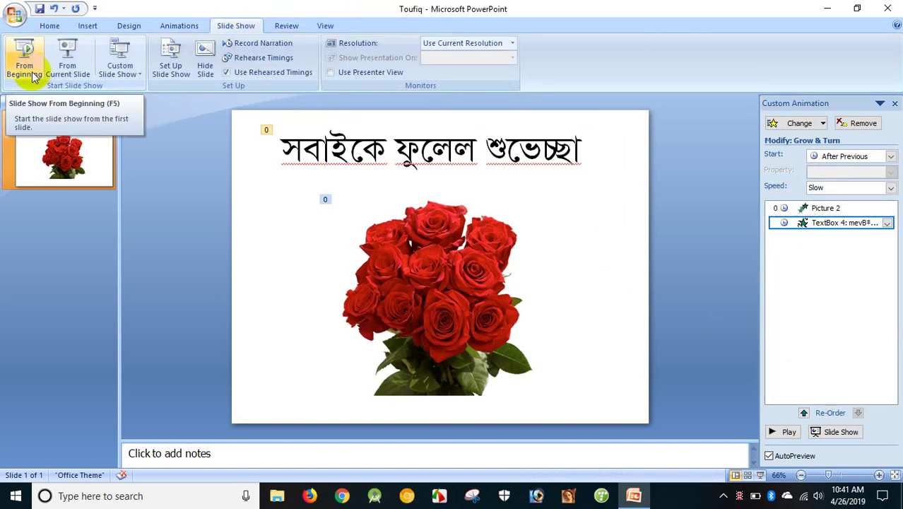
pyautogui.click(24, 67)
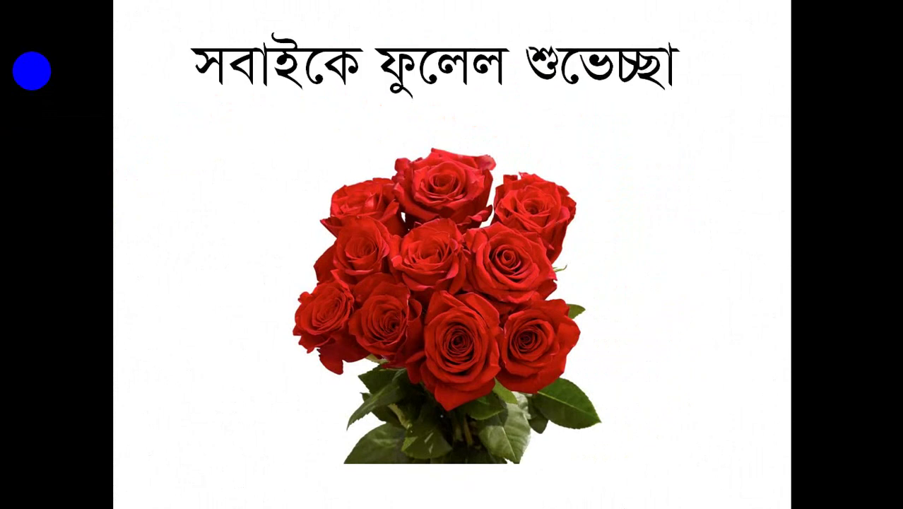
pyautogui.click(31, 70)
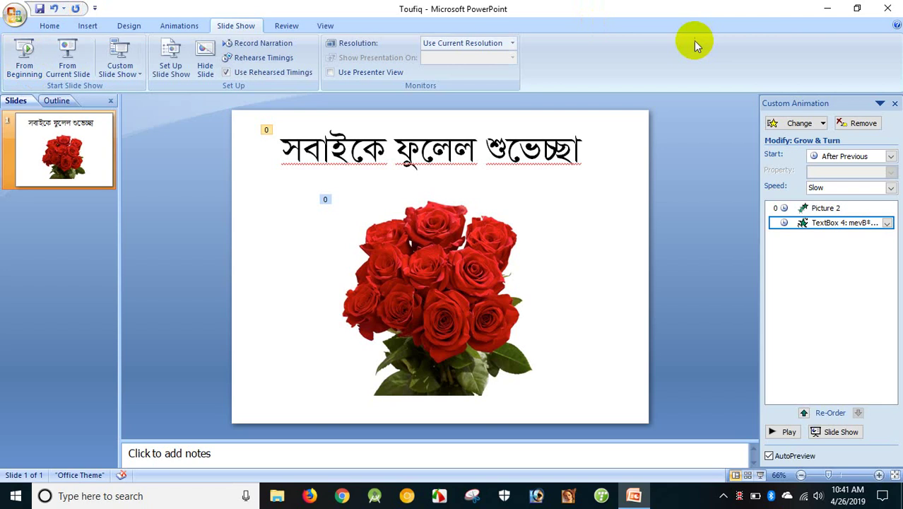